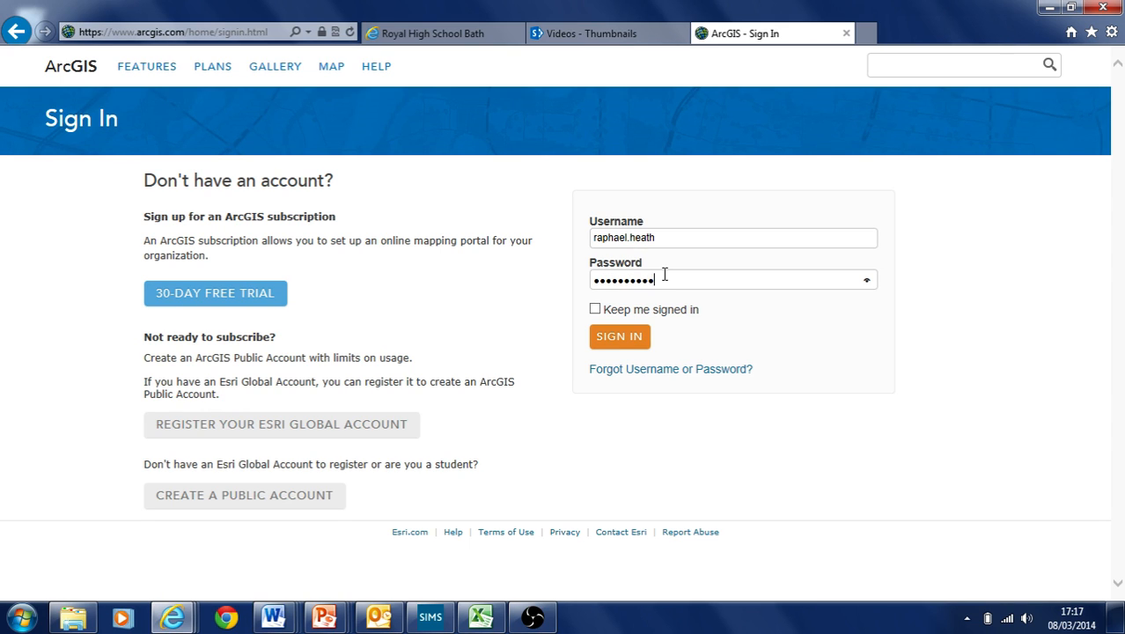
Enter the account password and sign in to ArcGIS Online
{"action": "type", "text": "••"}
{"action": "key", "text": "Return"}
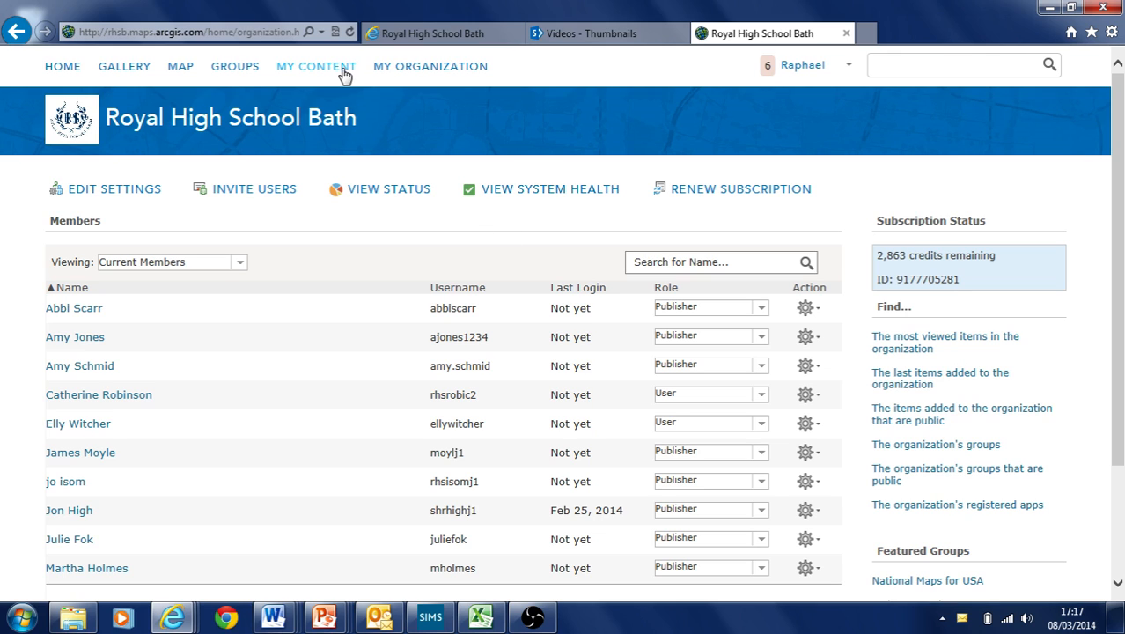
Open a new map and search 'bath' to centre it on Bath, England
{"action": "left_click", "coordinate": [181, 69]}
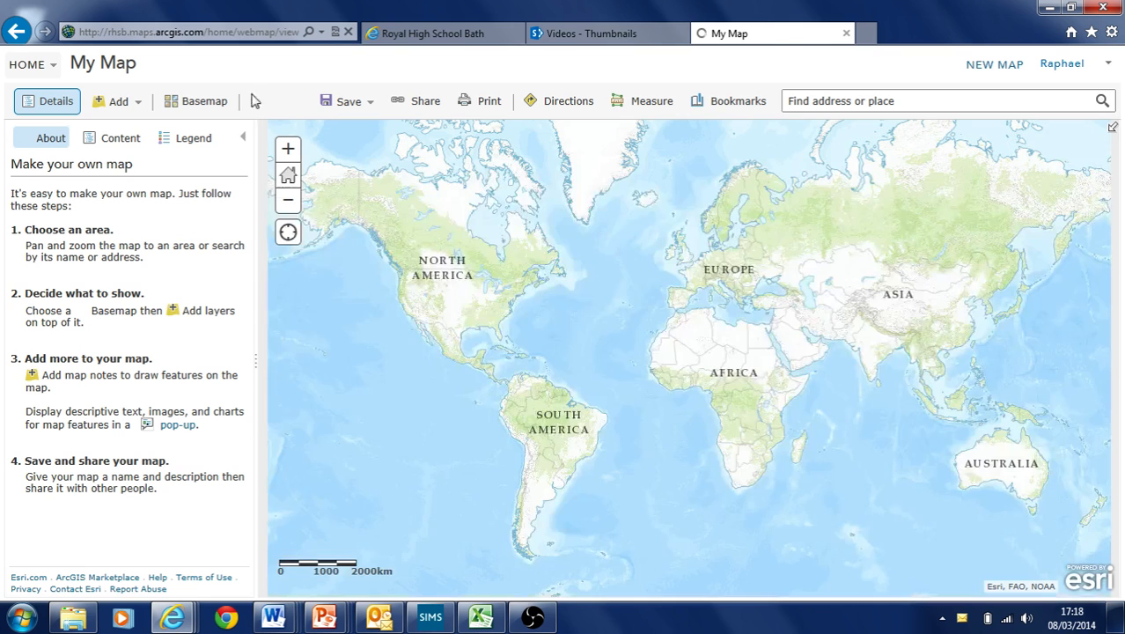
{"action": "left_click", "coordinate": [848, 103]}
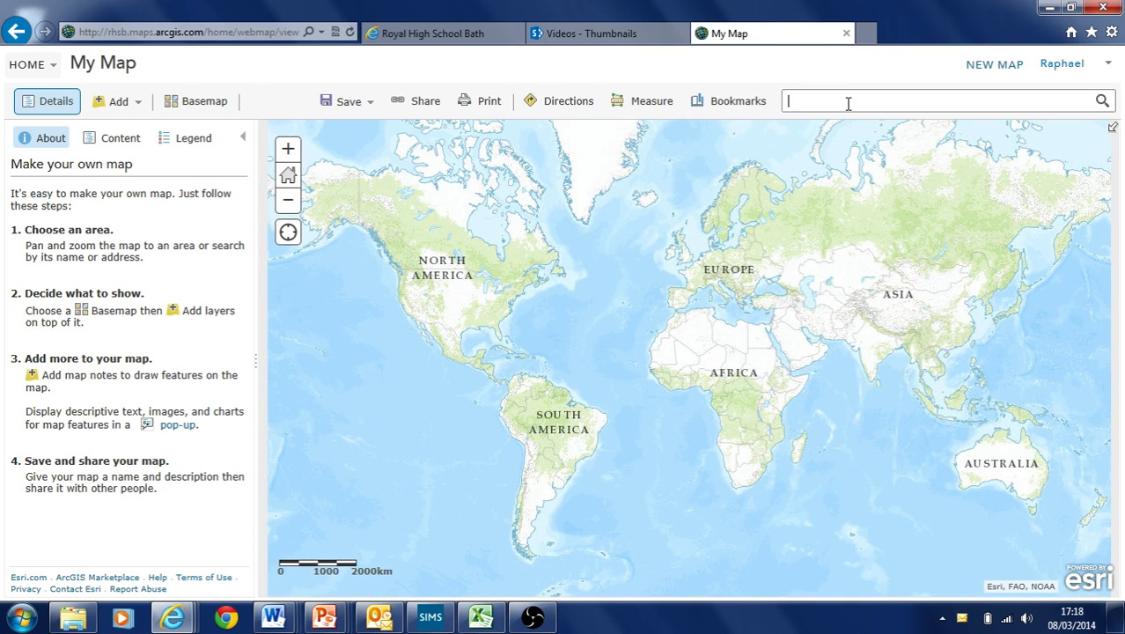
{"action": "type", "text": "bath"}
{"action": "key", "text": "Return"}
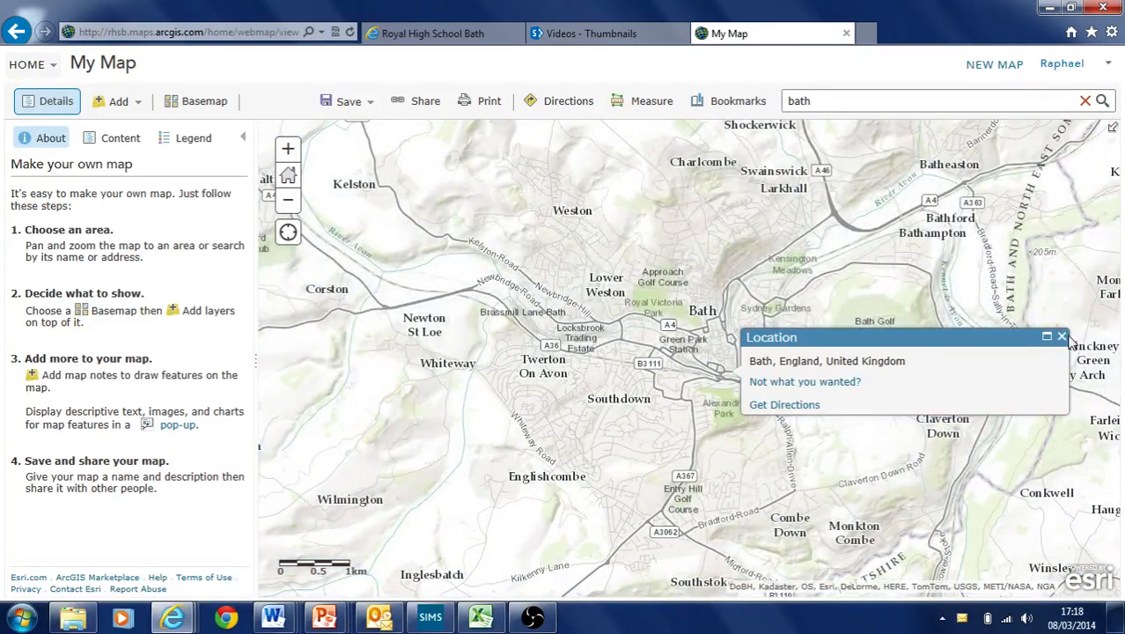
{"action": "left_click", "coordinate": [1062, 337]}
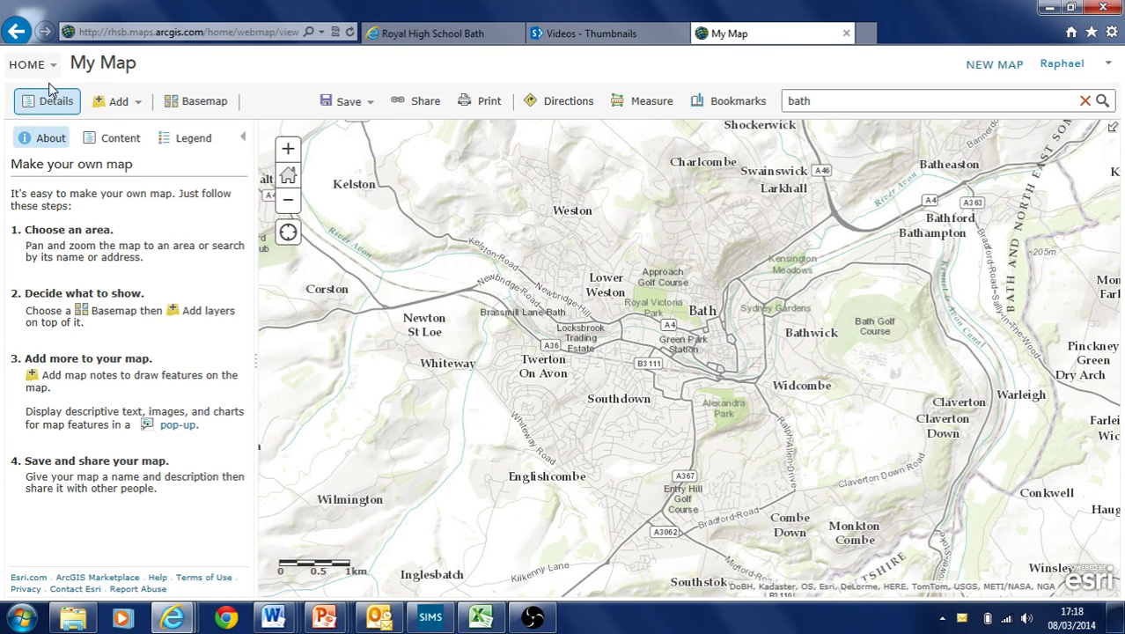
Show the map's Content list of layers in the Details pane
{"action": "left_click", "coordinate": [112, 145]}
{"action": "left_click", "coordinate": [183, 146]}
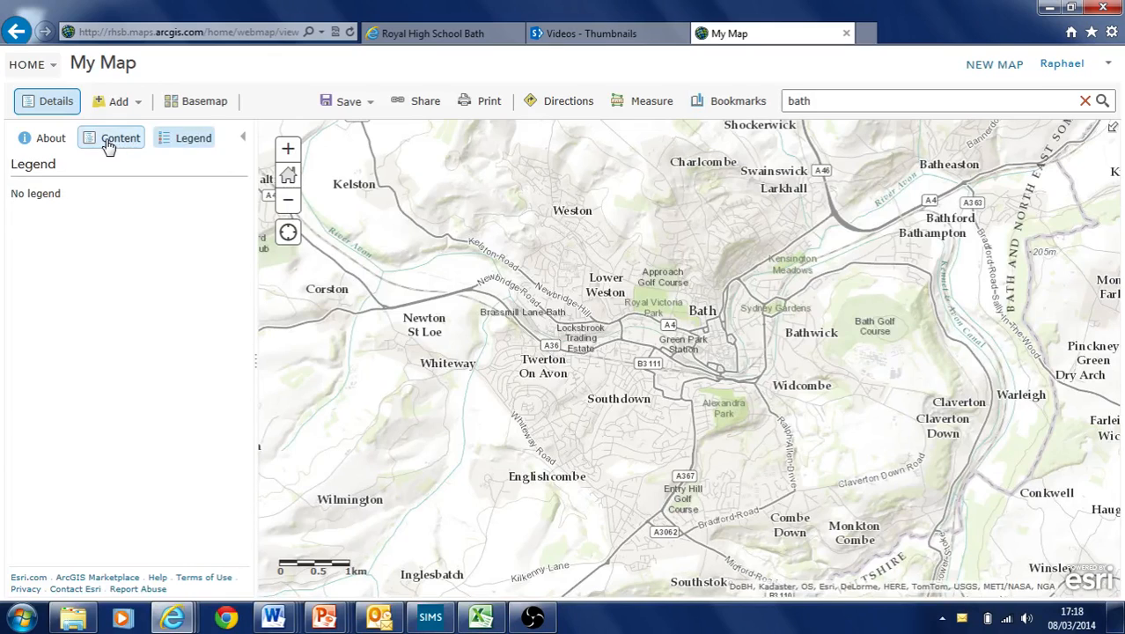
{"action": "left_click", "coordinate": [109, 146]}
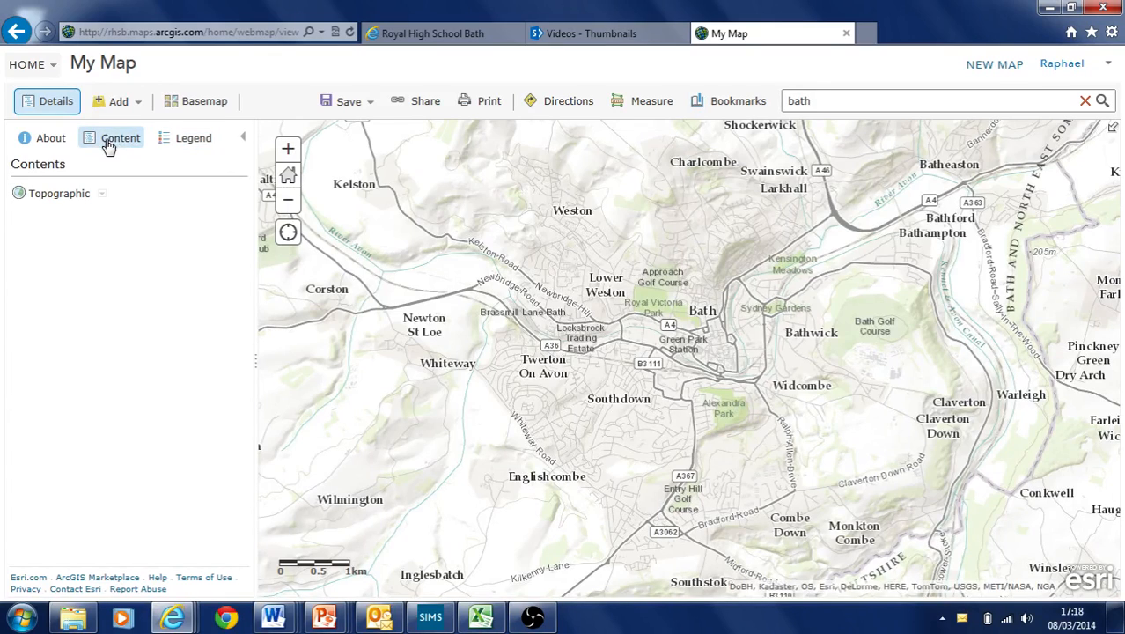
Create a Map Notes layer named 'test bath data1' using the Map Notes template
{"action": "left_click", "coordinate": [139, 106]}
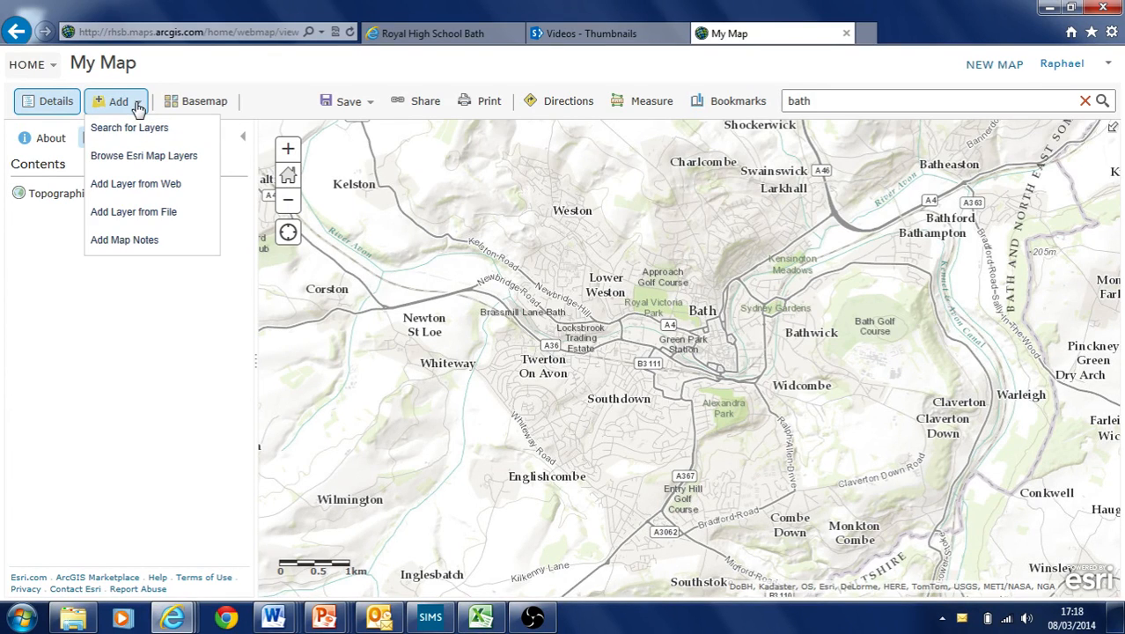
{"action": "left_click", "coordinate": [125, 240]}
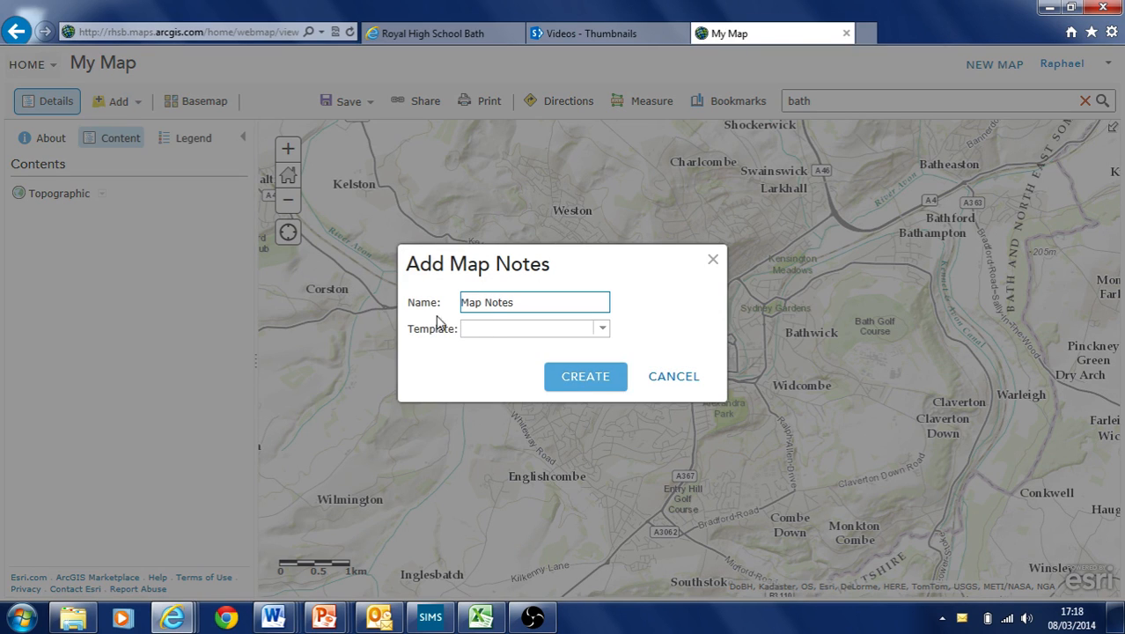
{"action": "left_click_drag", "start_coordinate": [528, 303], "coordinate": [445, 308]}
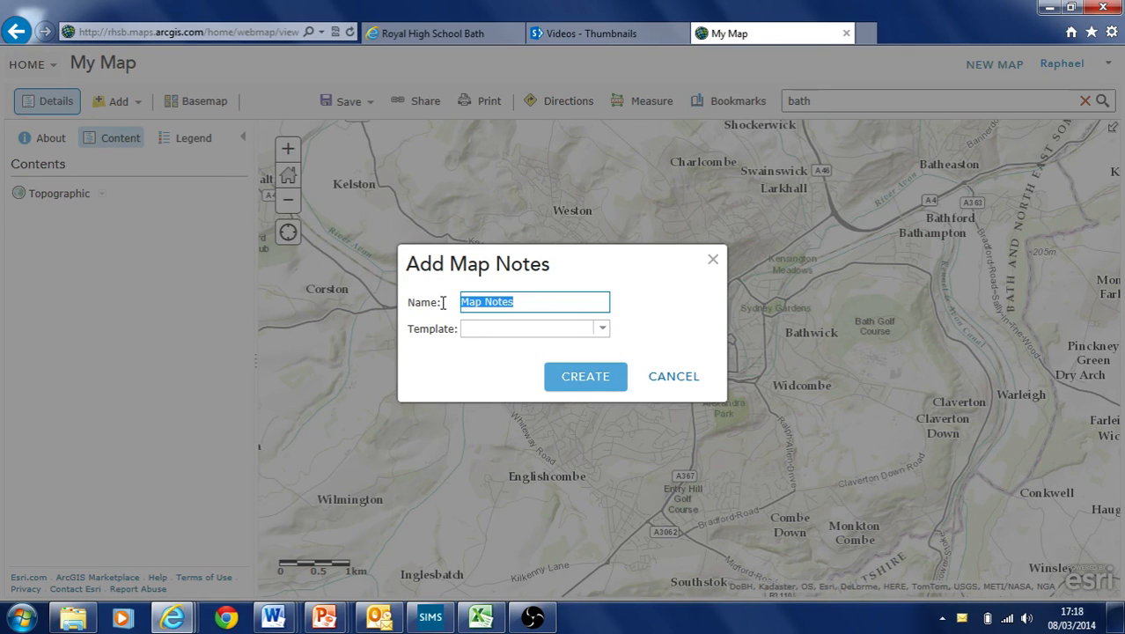
{"action": "type", "text": "test bath data1"}
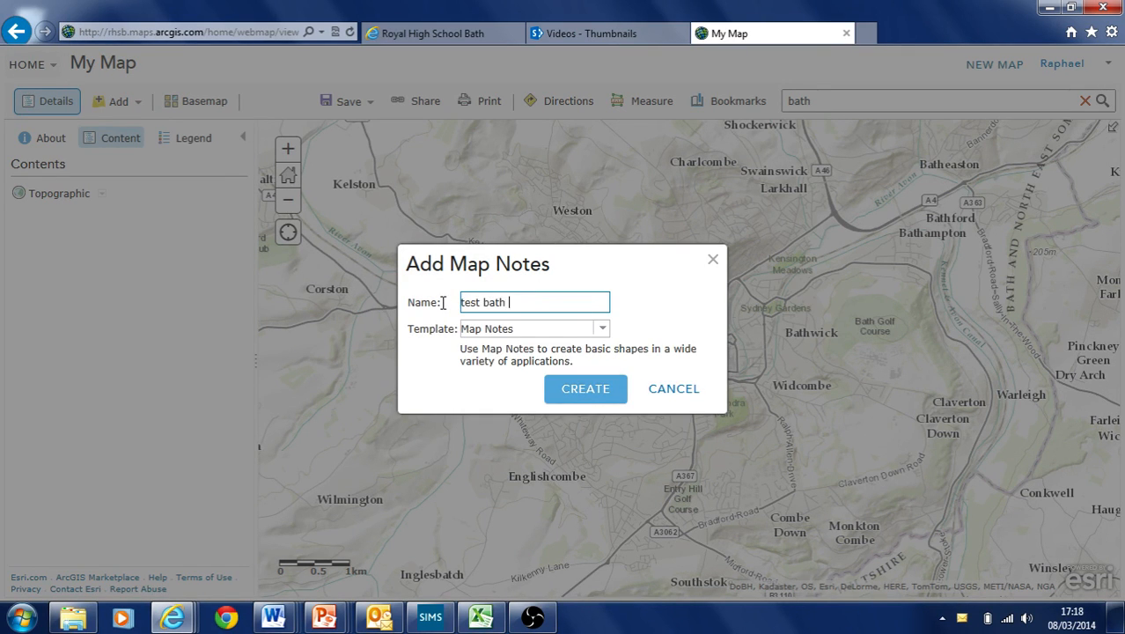
{"action": "left_click", "coordinate": [602, 395]}
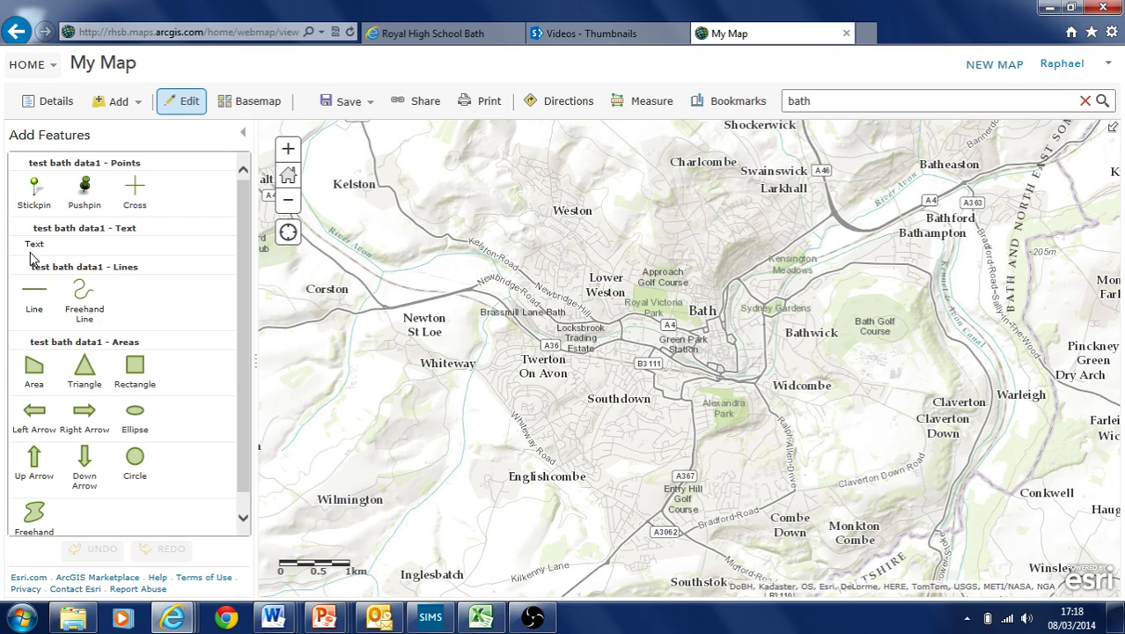
Drop stickpins at Twerton, just north of the centre, Charlcombe and Southdown
{"action": "left_click", "coordinate": [37, 190]}
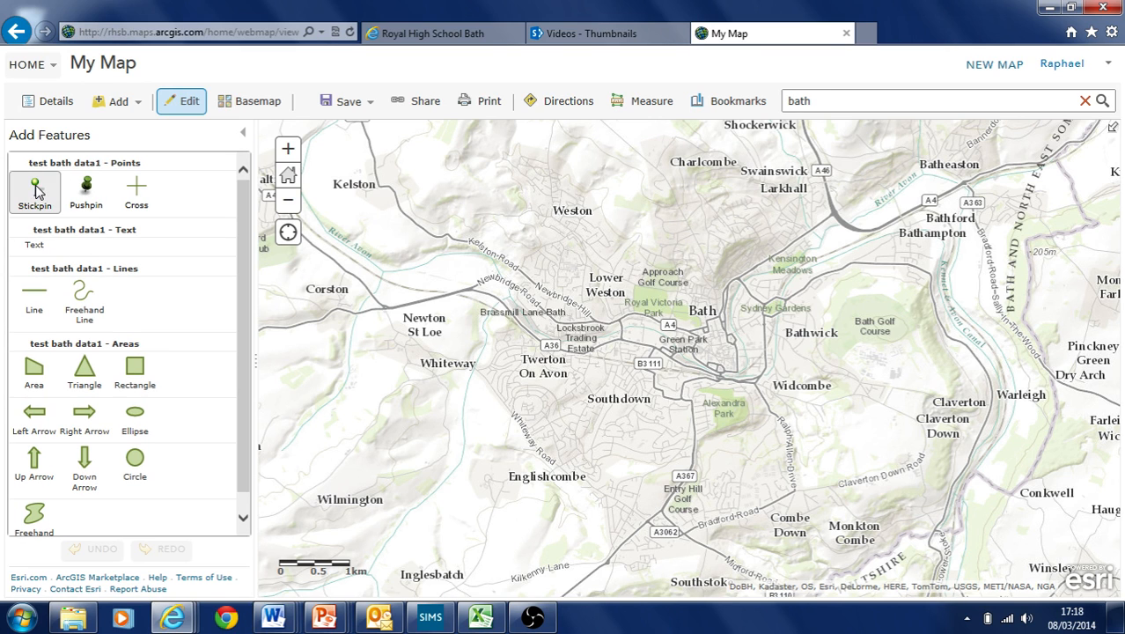
{"action": "left_click", "coordinate": [532, 361]}
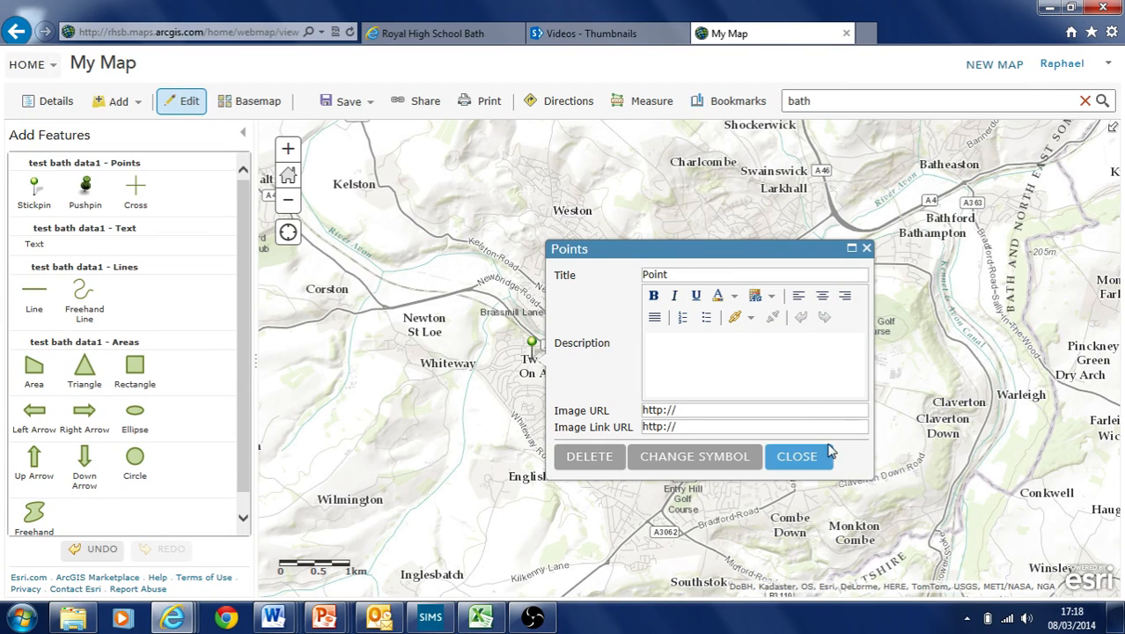
{"action": "left_click", "coordinate": [796, 456]}
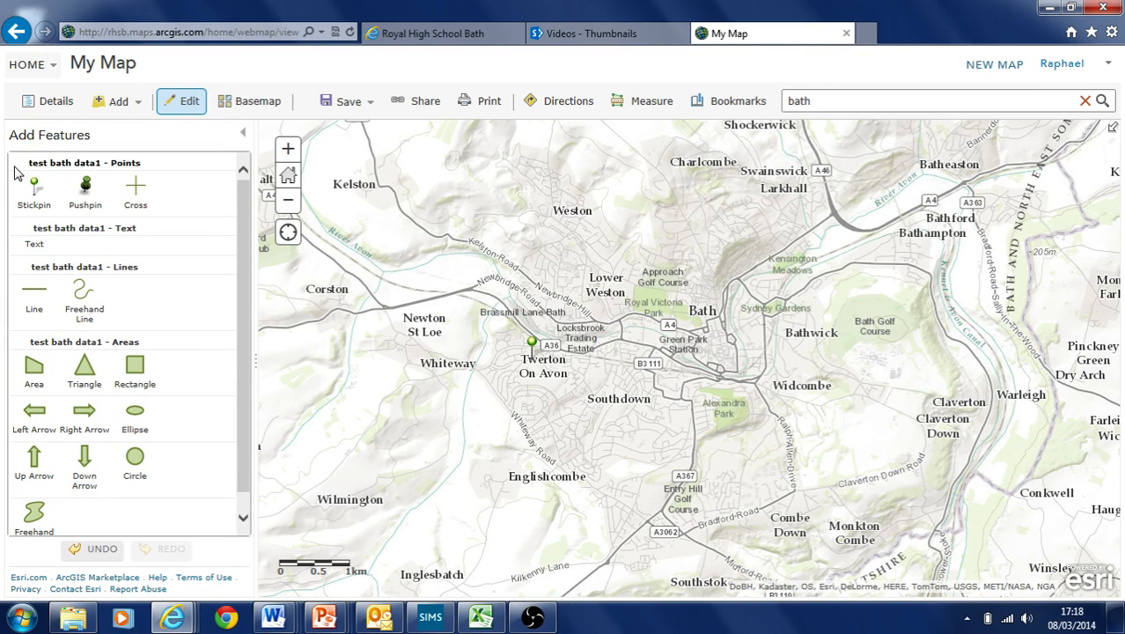
{"action": "left_click", "coordinate": [705, 282]}
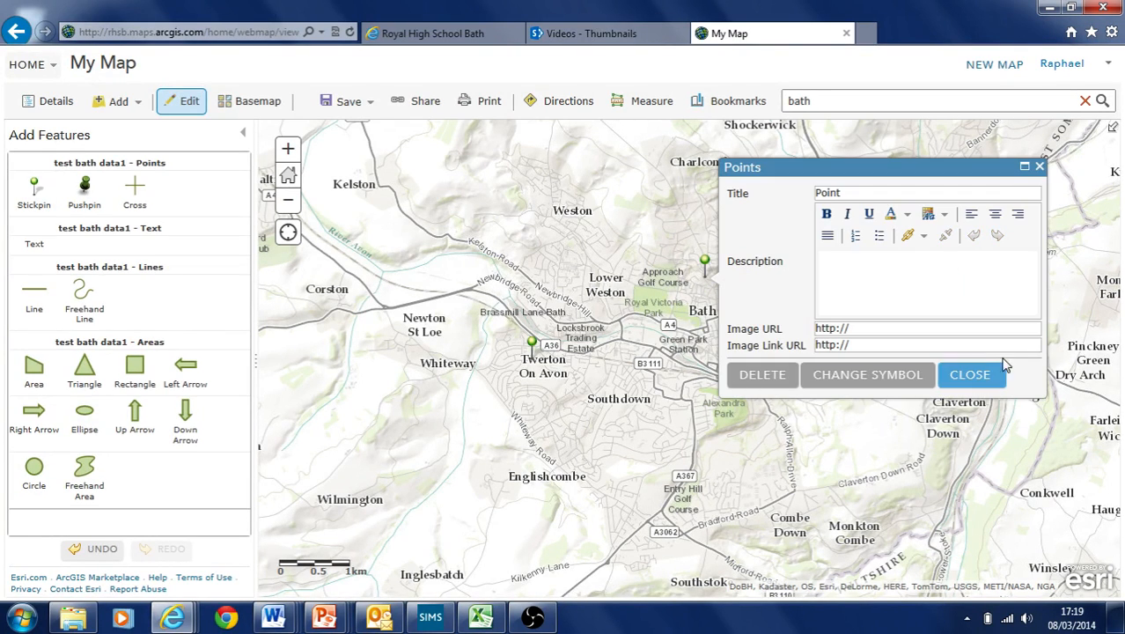
{"action": "left_click", "coordinate": [972, 374]}
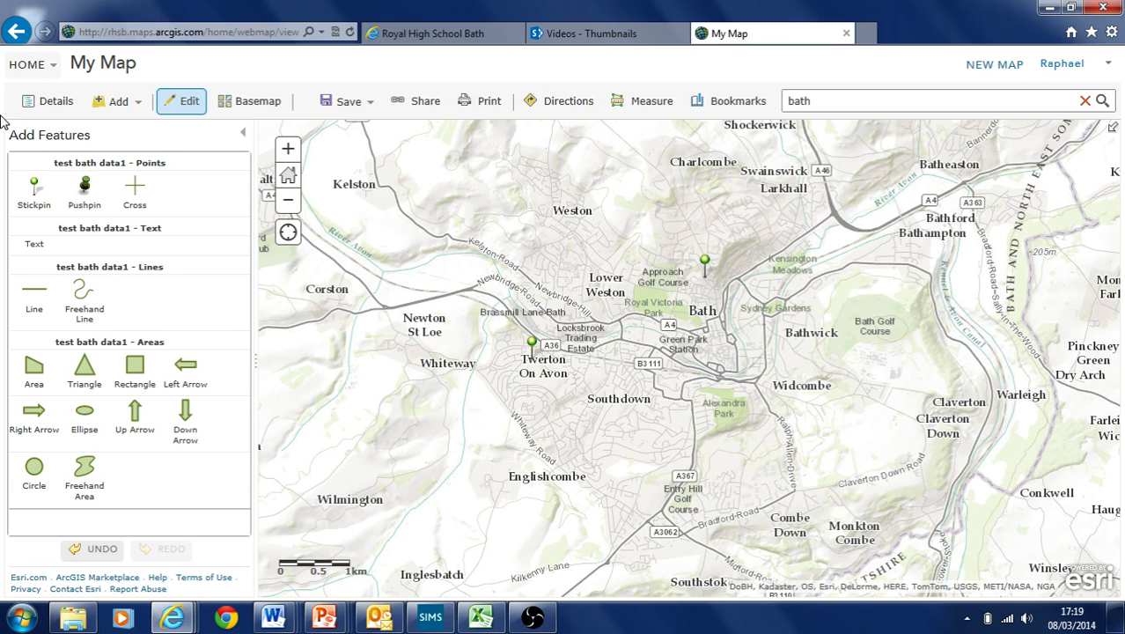
{"action": "left_click", "coordinate": [26, 189]}
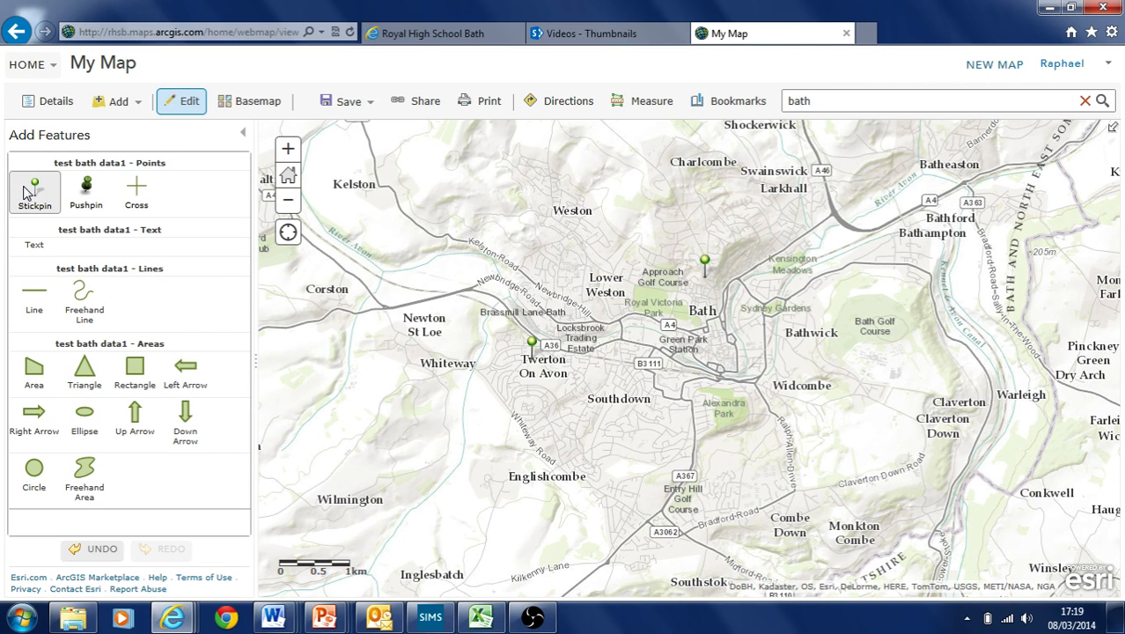
{"action": "left_click", "coordinate": [692, 187]}
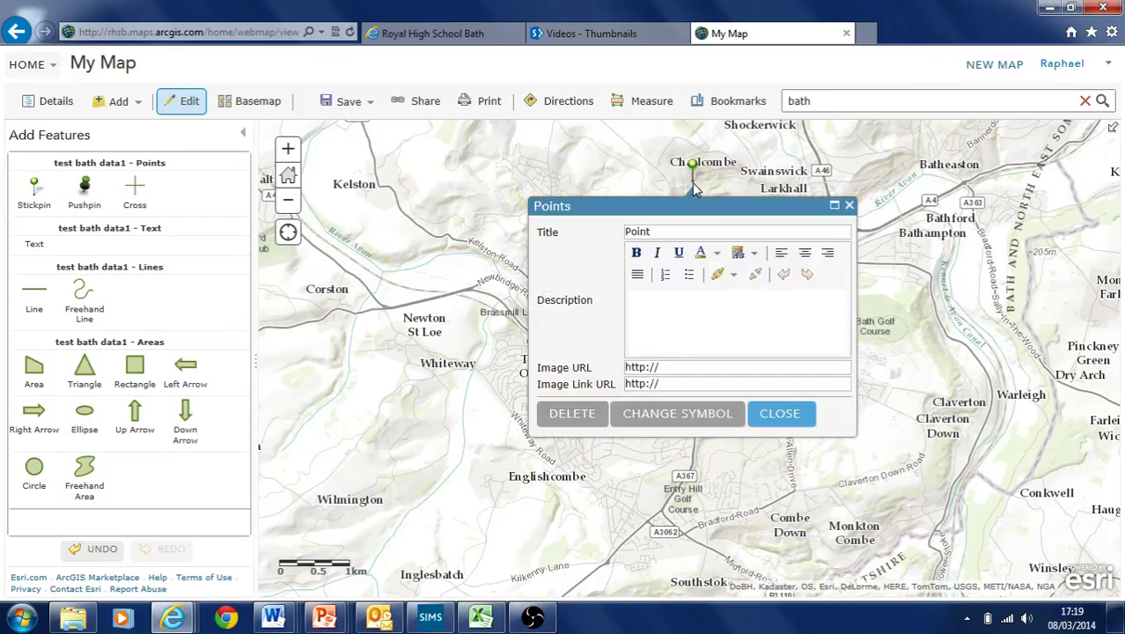
{"action": "left_click", "coordinate": [848, 206]}
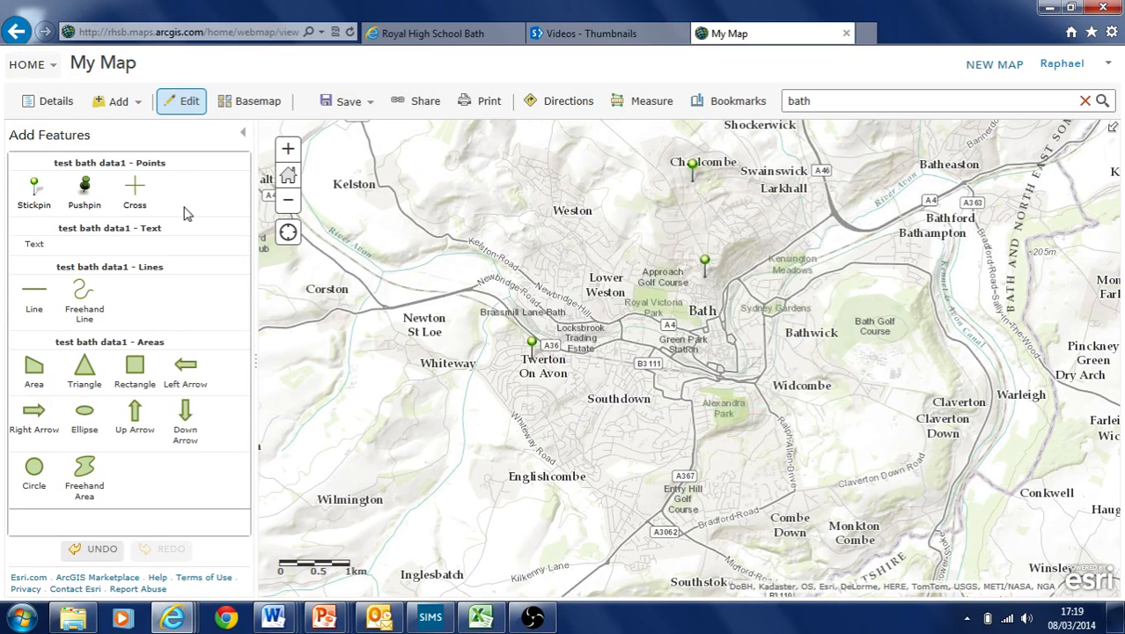
{"action": "left_click", "coordinate": [31, 187]}
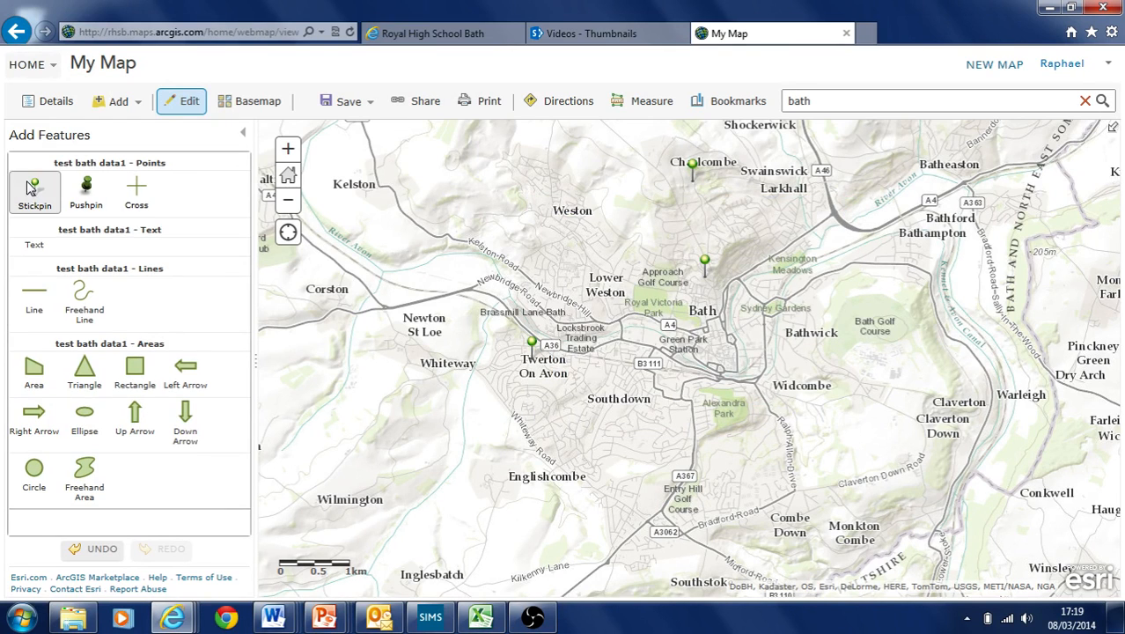
{"action": "left_click", "coordinate": [651, 428]}
{"action": "left_click", "coordinate": [915, 518]}
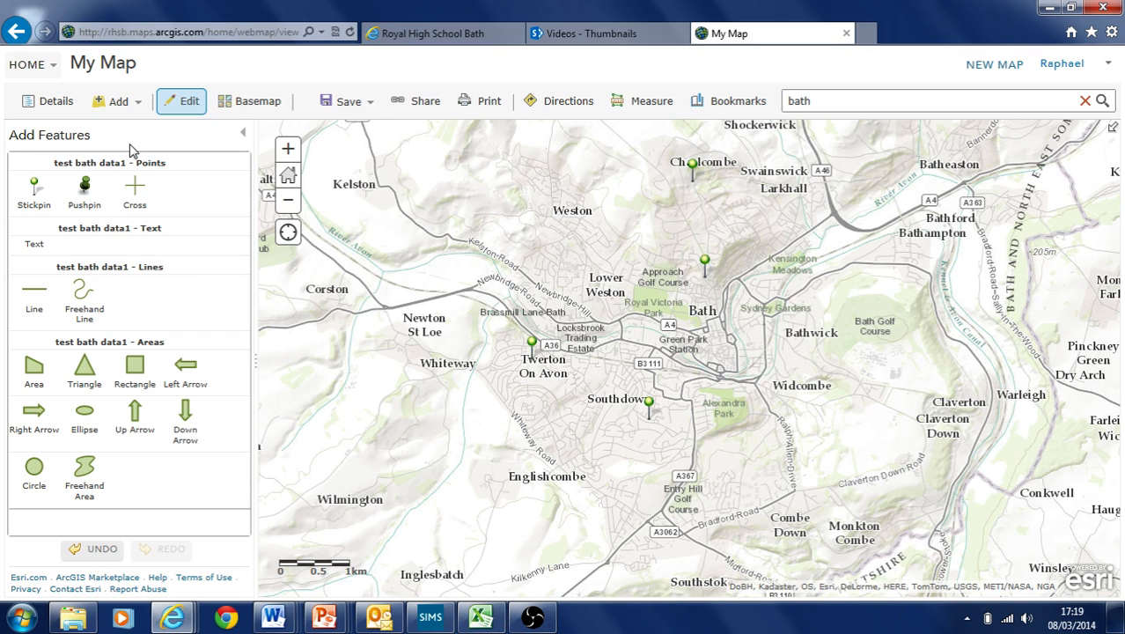
{"action": "left_click", "coordinate": [46, 110]}
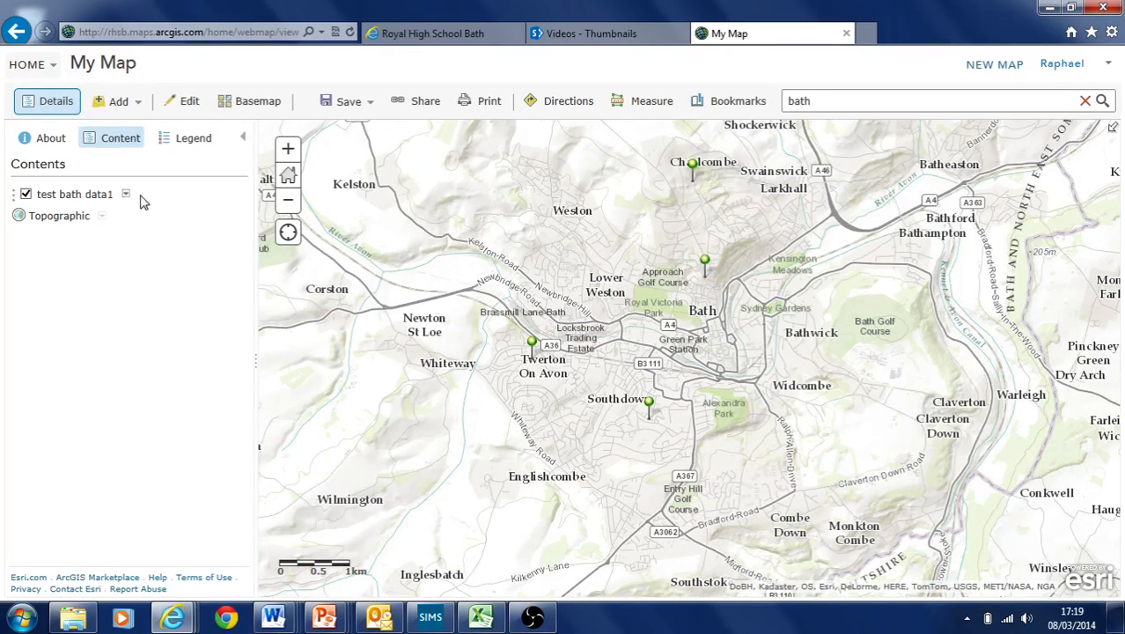
Open Perform Analysis for the Points of the test bath data1 layer
{"action": "left_click", "coordinate": [184, 139]}
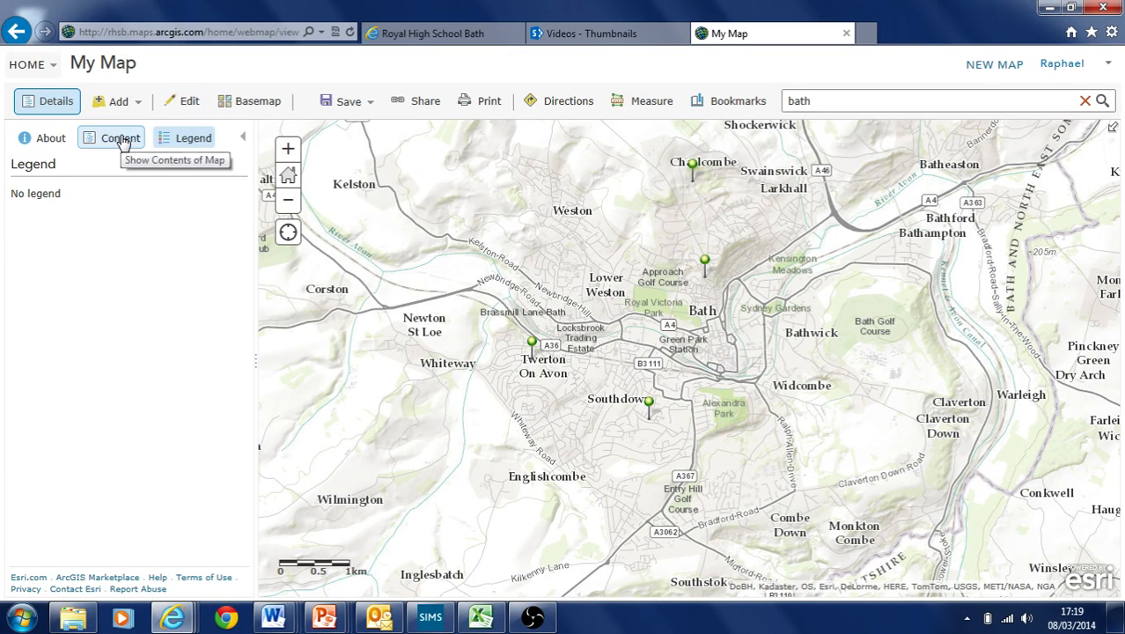
{"action": "left_click", "coordinate": [121, 141]}
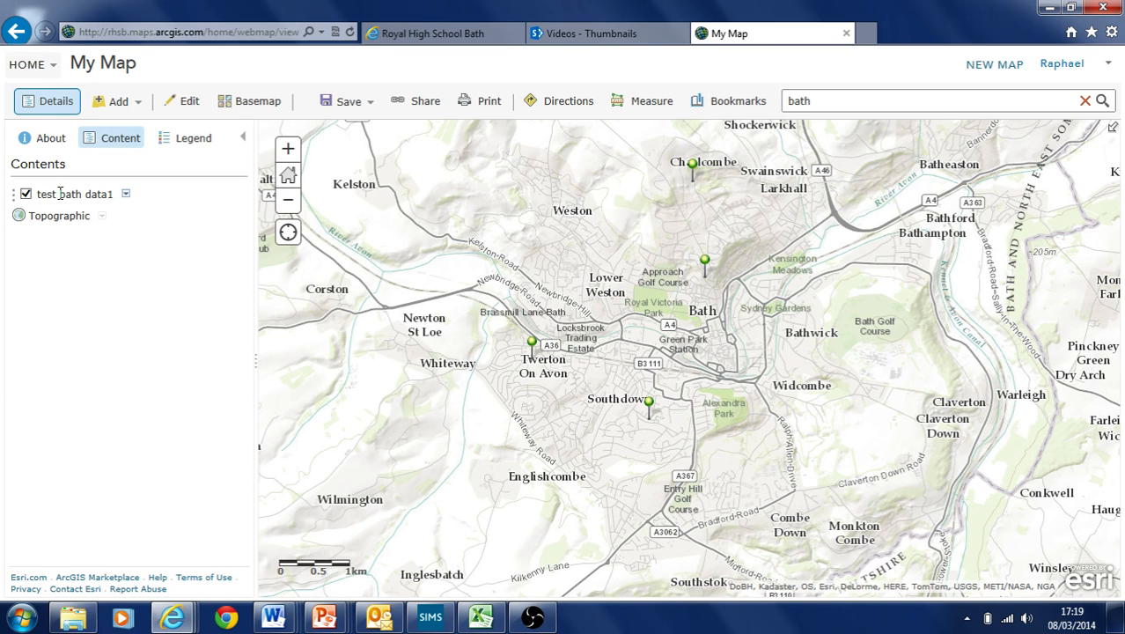
{"action": "left_click", "coordinate": [126, 196]}
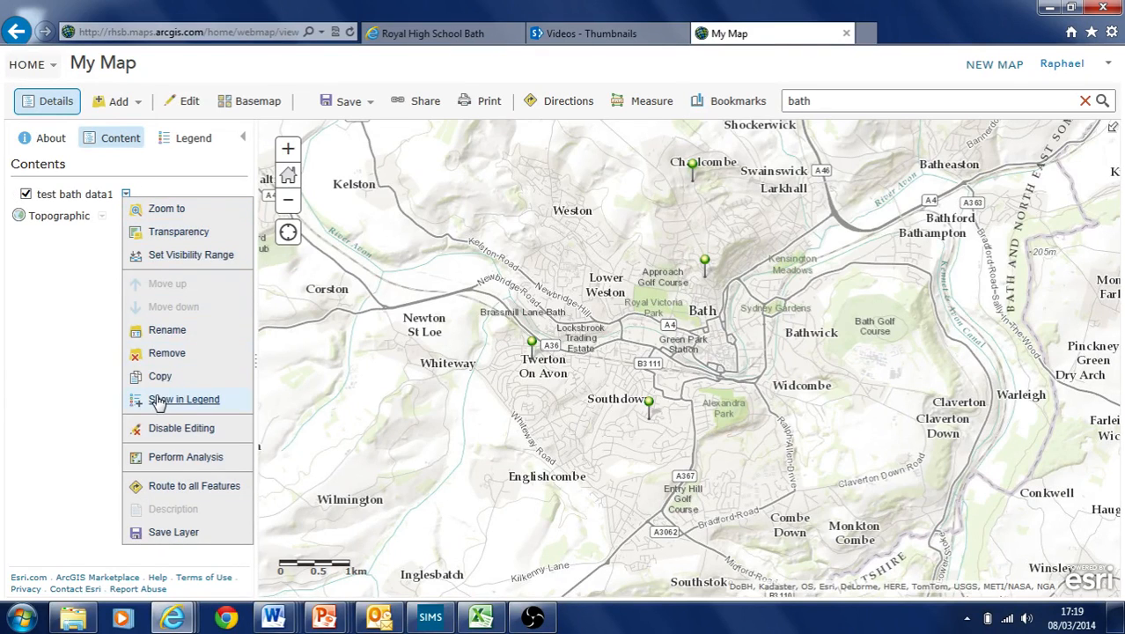
{"action": "mouse_move", "coordinate": [193, 462]}
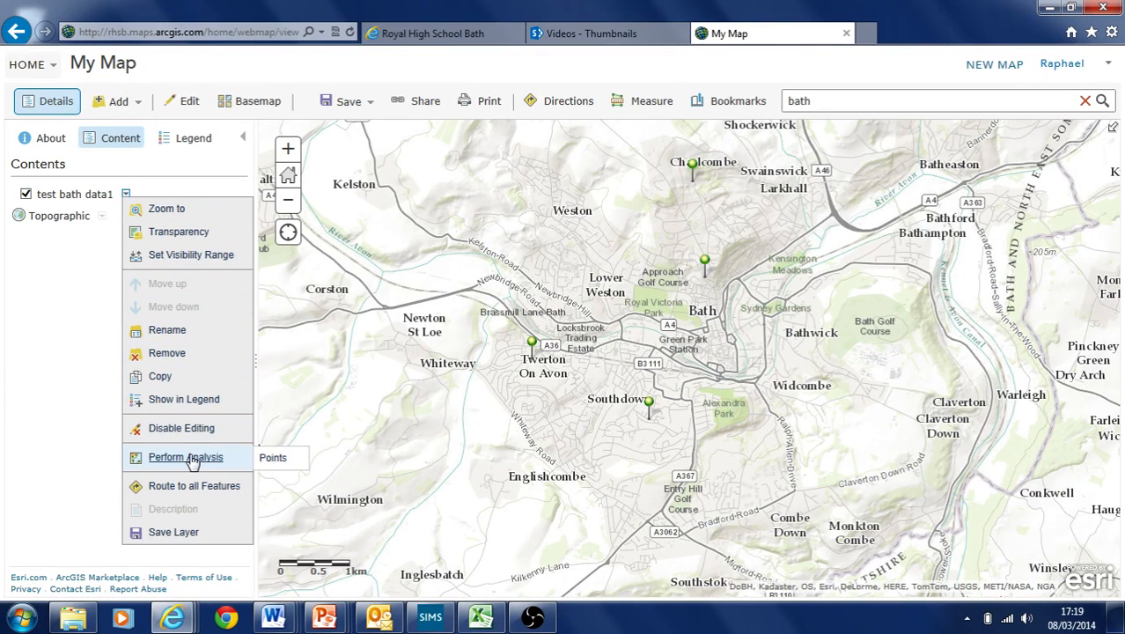
{"action": "left_click", "coordinate": [273, 459]}
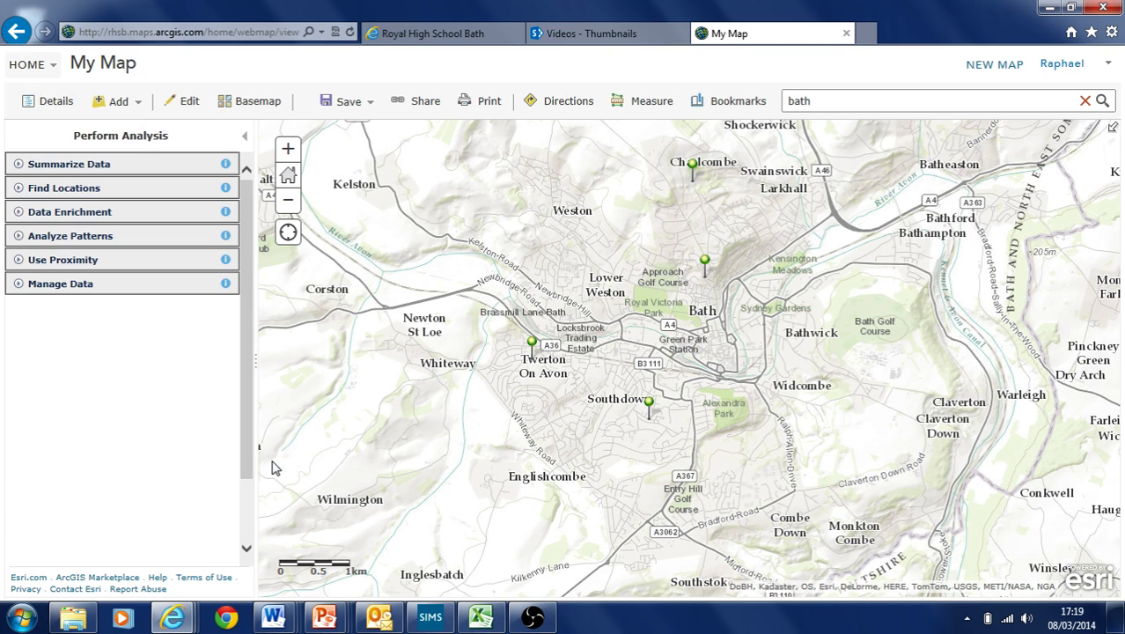
Browse the analysis tool groups, then open Enrich Layer under Data Enrichment
{"action": "left_click", "coordinate": [120, 165]}
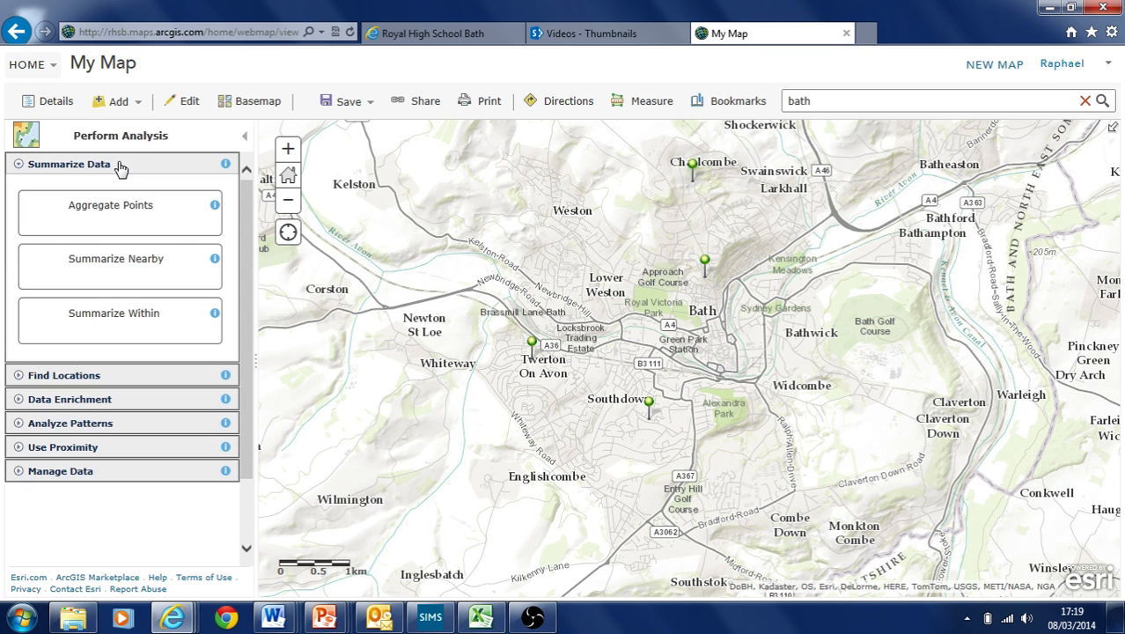
{"action": "left_click", "coordinate": [119, 166]}
{"action": "left_click", "coordinate": [107, 194]}
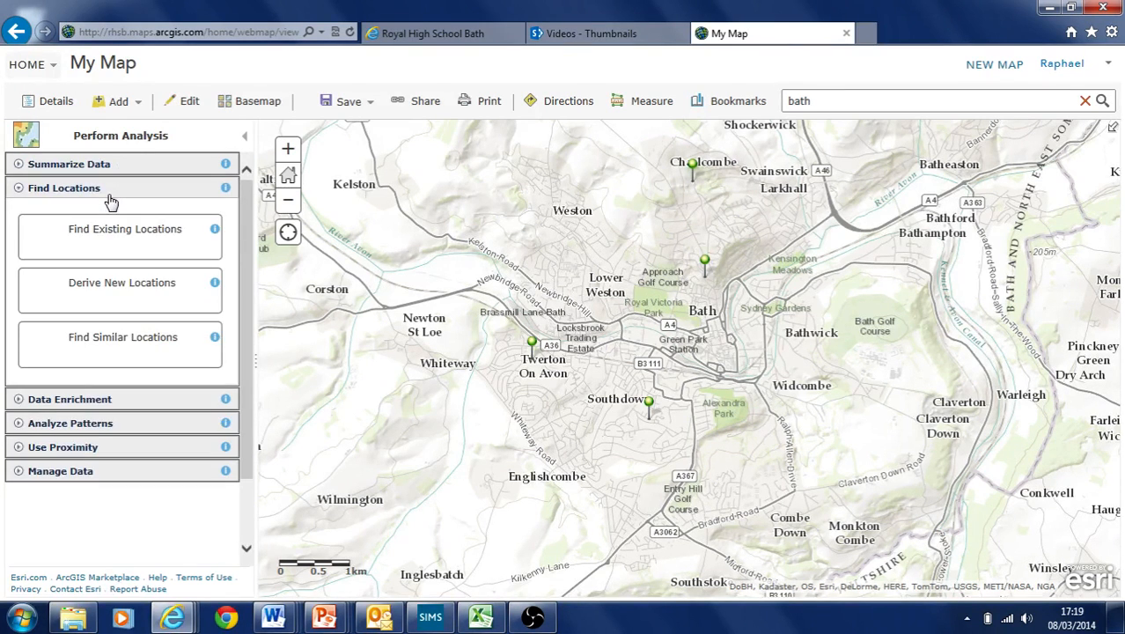
{"action": "left_click", "coordinate": [107, 194]}
{"action": "left_click", "coordinate": [101, 268]}
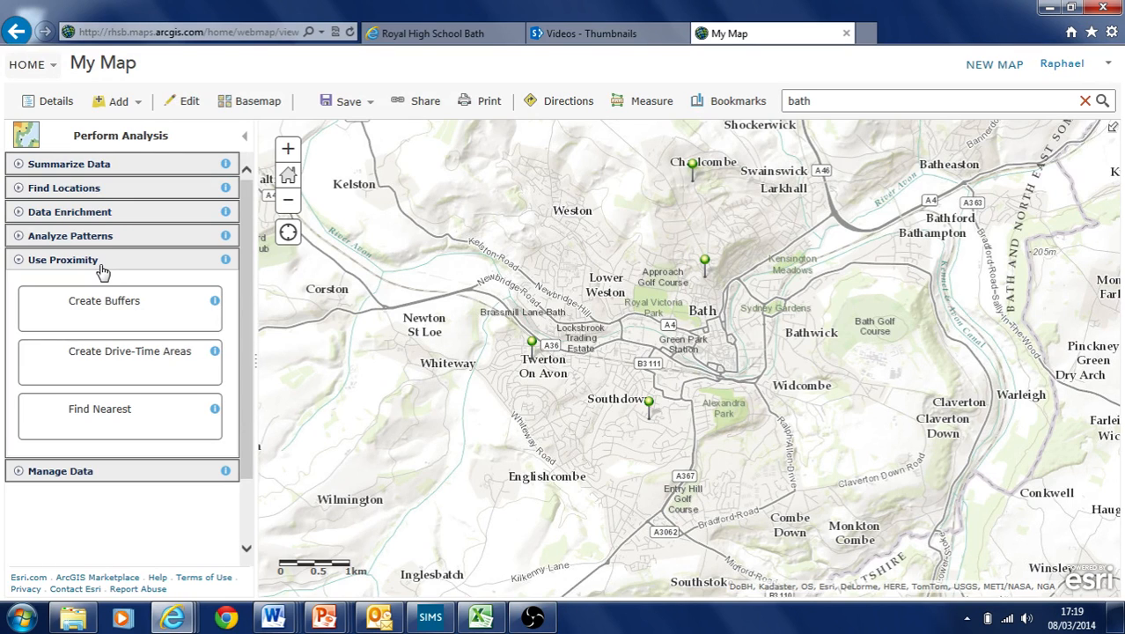
{"action": "left_click", "coordinate": [102, 269]}
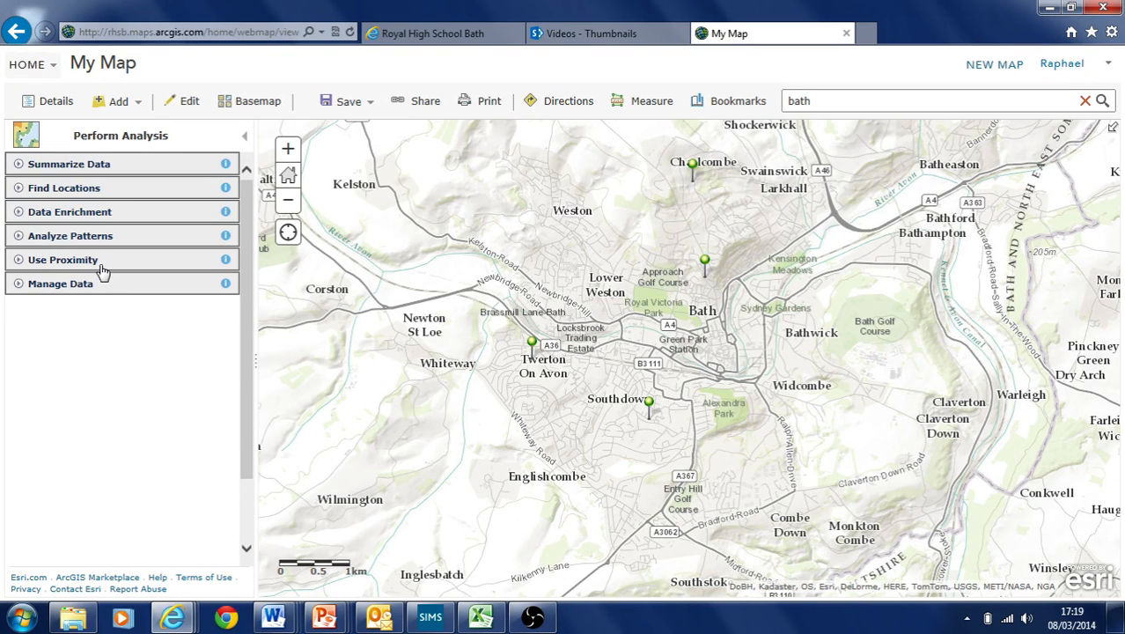
{"action": "left_click", "coordinate": [101, 268]}
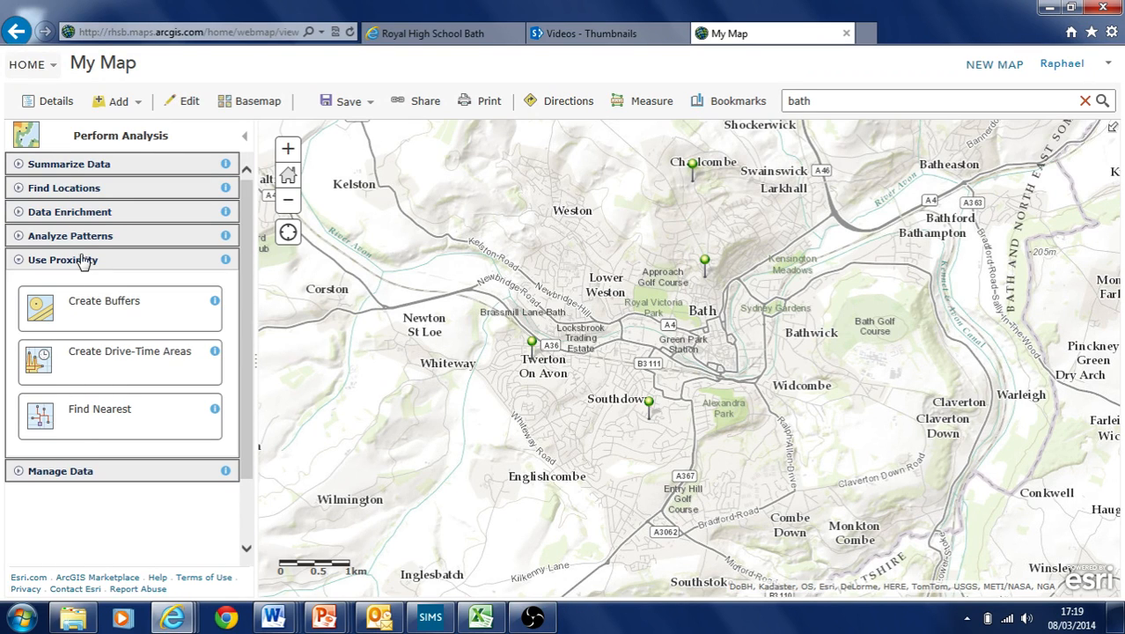
{"action": "left_click", "coordinate": [84, 264]}
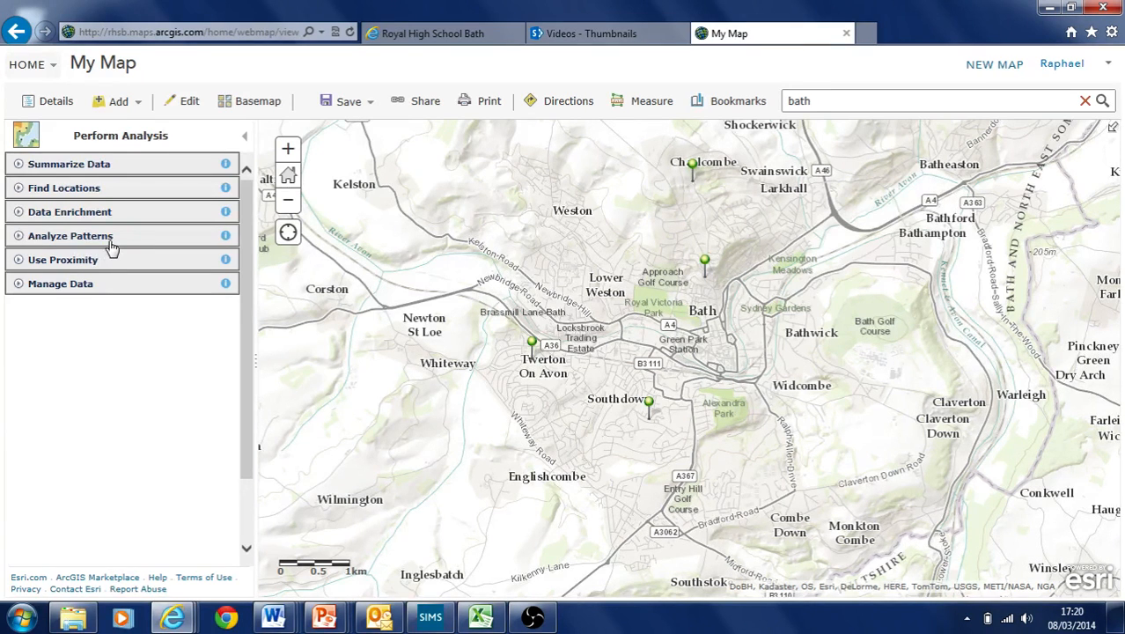
{"action": "left_click", "coordinate": [123, 243]}
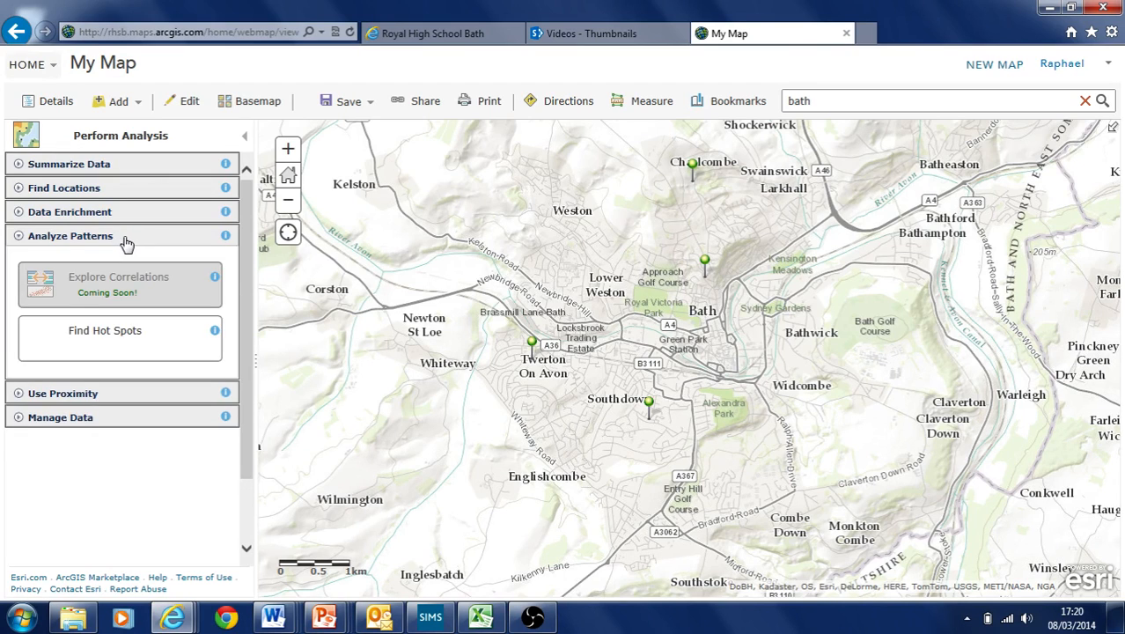
{"action": "left_click", "coordinate": [124, 233]}
{"action": "left_click", "coordinate": [121, 217]}
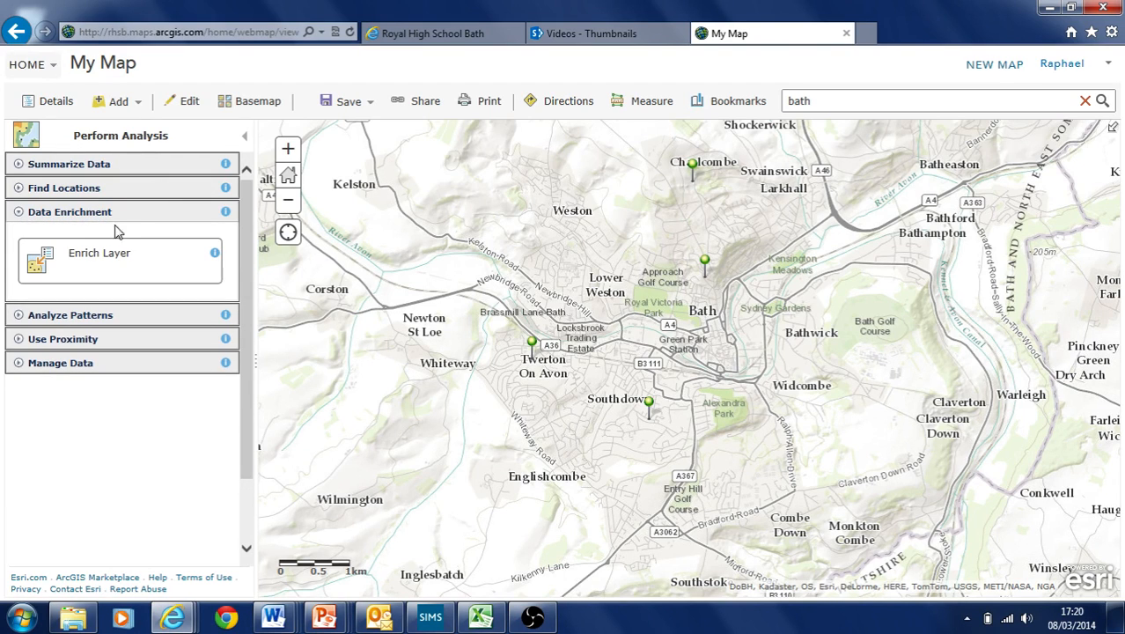
{"action": "left_click", "coordinate": [117, 265]}
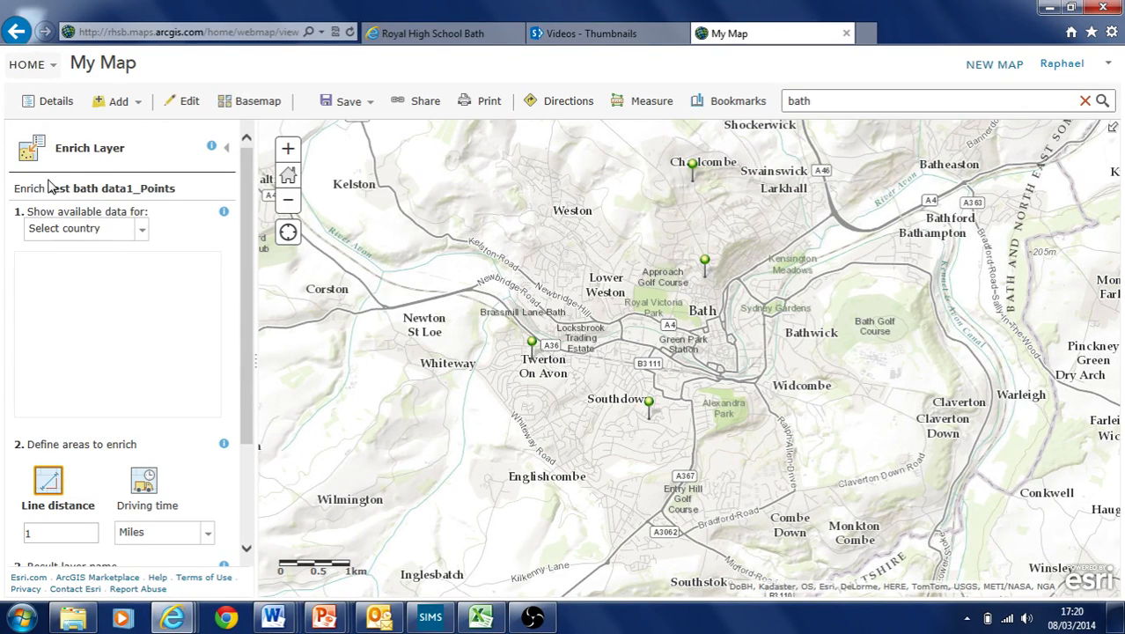
Choose United Kingdom as the country for the enrichment data
{"action": "left_click_drag", "start_coordinate": [23, 188], "coordinate": [180, 187]}
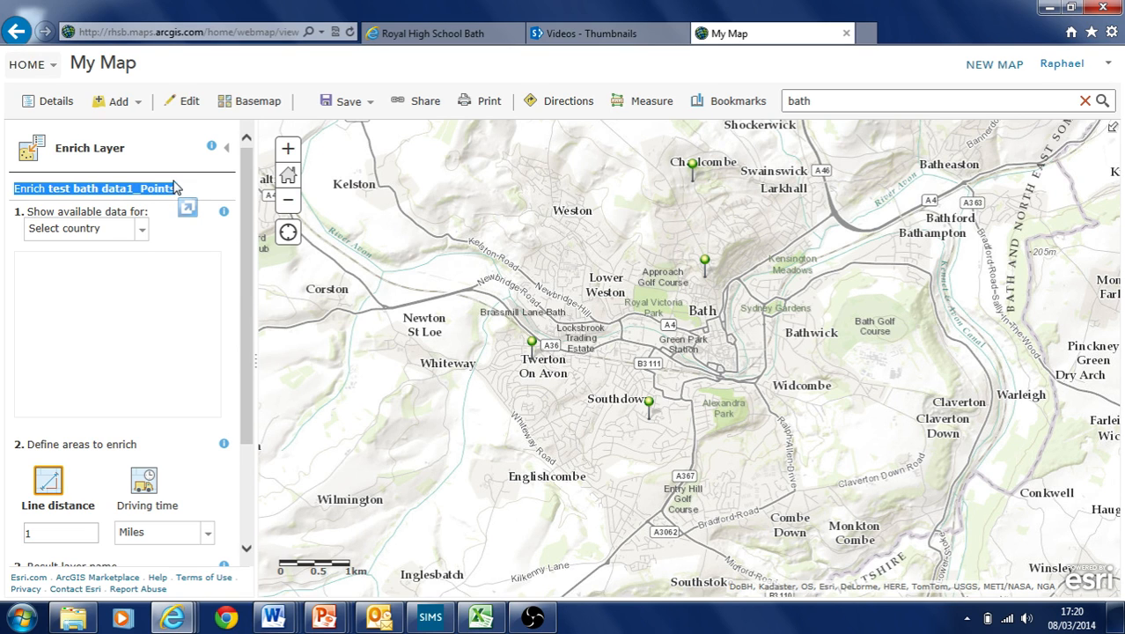
{"action": "left_click", "coordinate": [211, 239]}
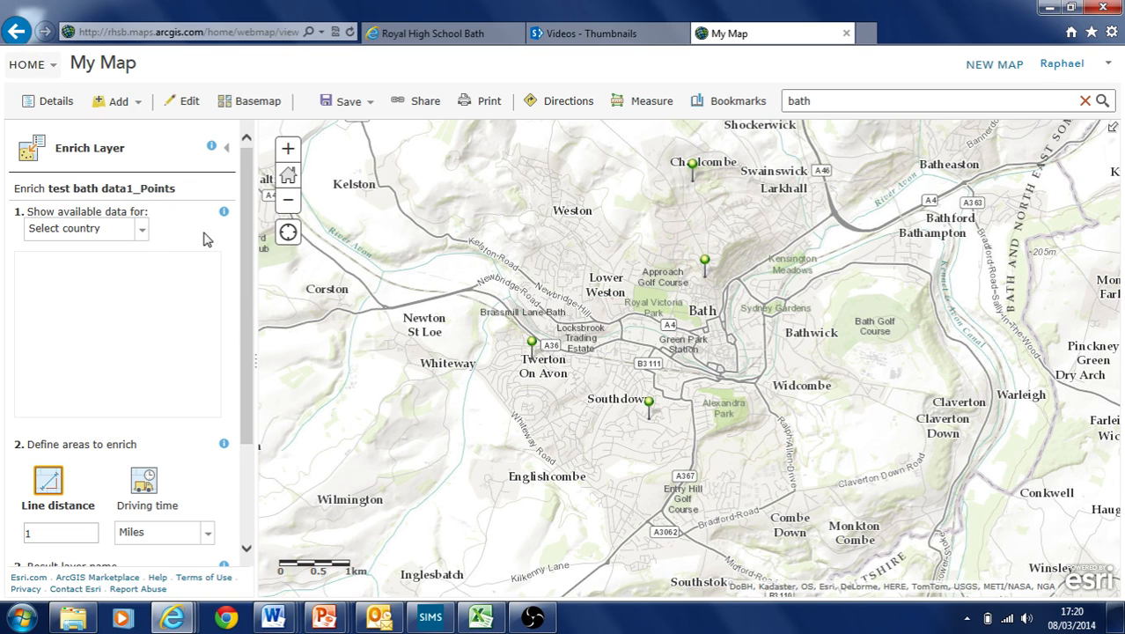
{"action": "left_click", "coordinate": [143, 234]}
{"action": "left_click_drag", "start_coordinate": [264, 276], "coordinate": [263, 306]}
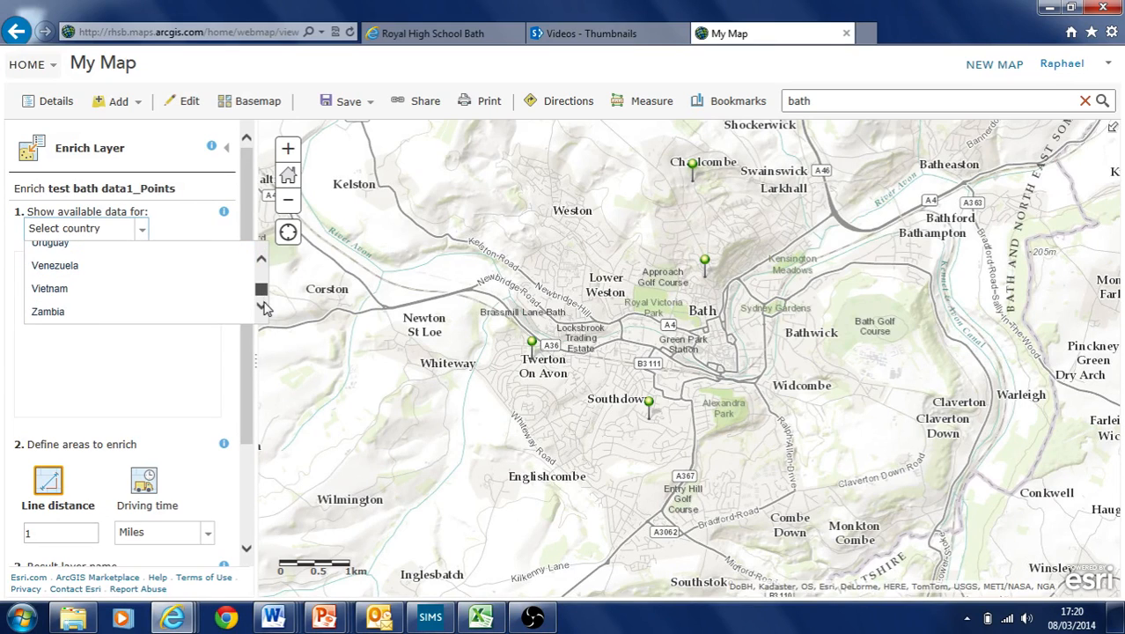
{"action": "left_click", "coordinate": [262, 260]}
{"action": "left_click", "coordinate": [263, 261]}
{"action": "left_click", "coordinate": [262, 261]}
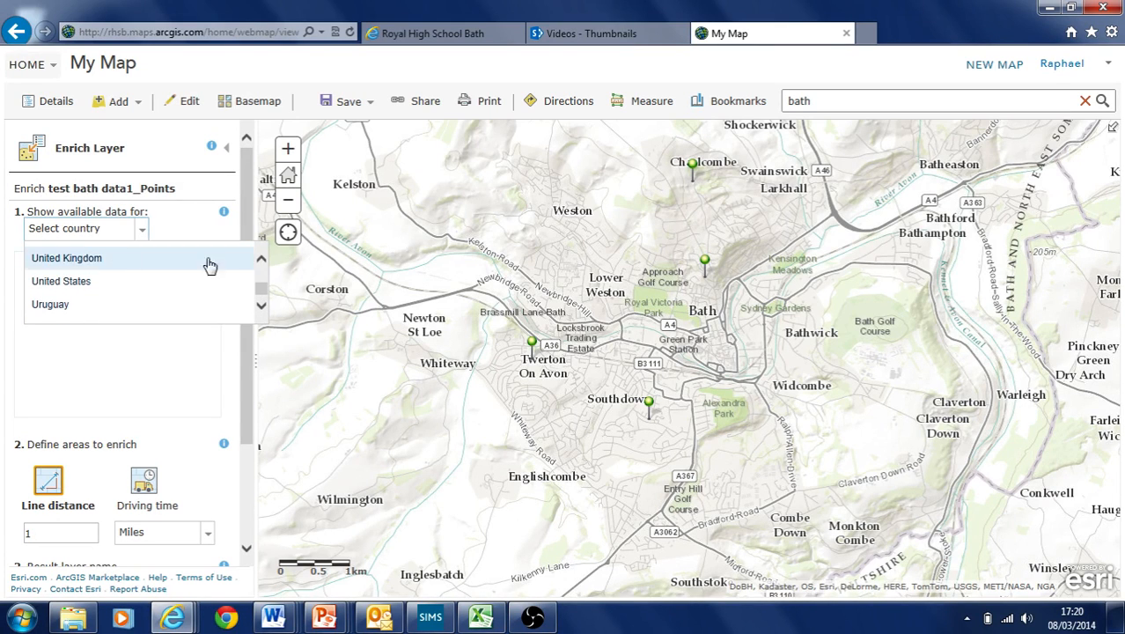
{"action": "left_click", "coordinate": [83, 257]}
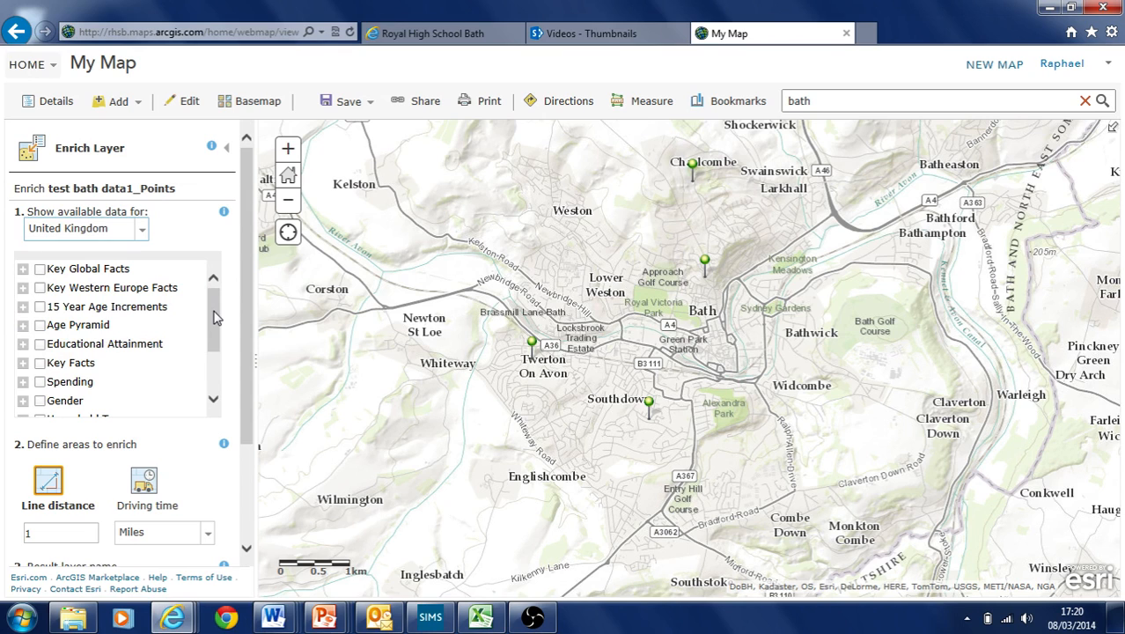
Include 2011 Purchasing Power: Per Capita from the Purchasing Power category
{"action": "left_click_drag", "start_coordinate": [215, 317], "coordinate": [214, 352]}
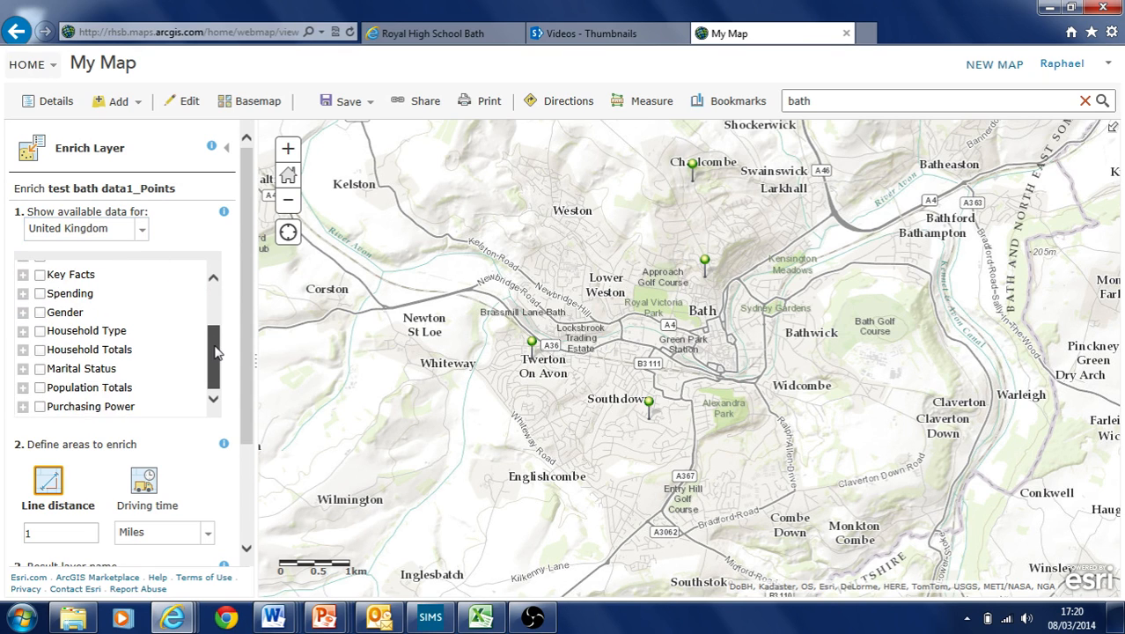
{"action": "left_click", "coordinate": [23, 406]}
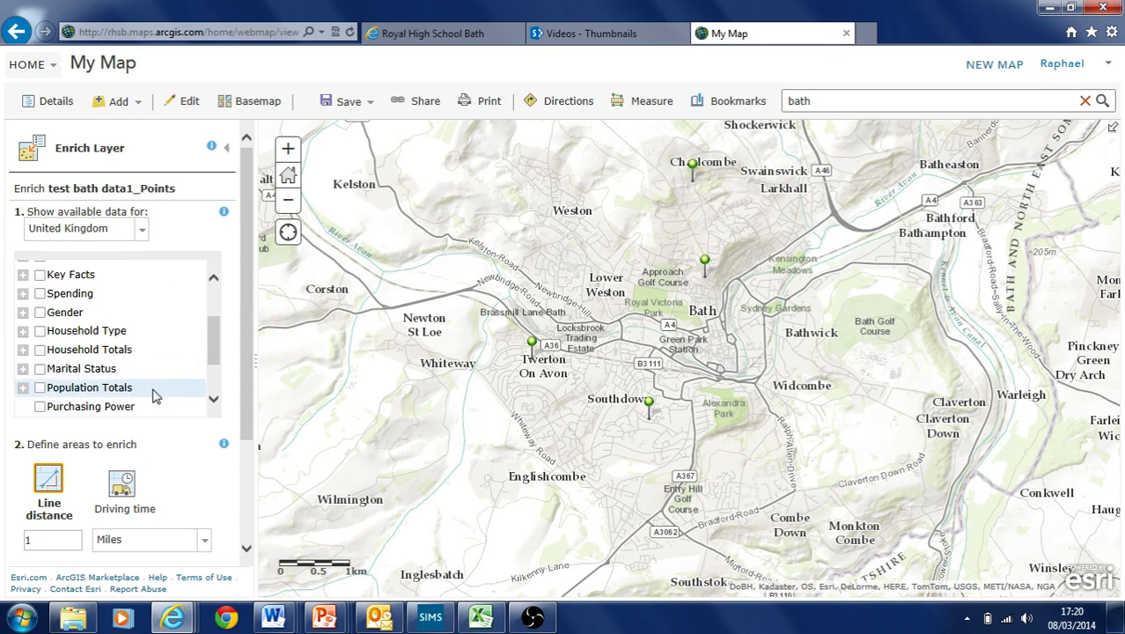
{"action": "scroll", "coordinate": [96, 352], "scroll_direction": "down", "scroll_amount": 2}
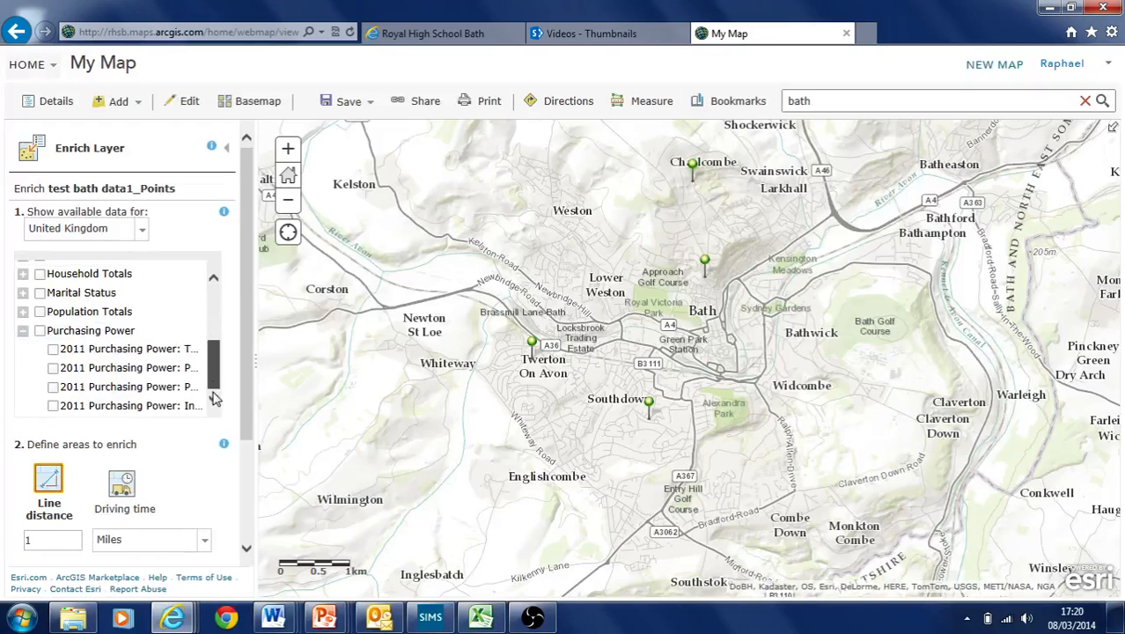
{"action": "left_click", "coordinate": [52, 388]}
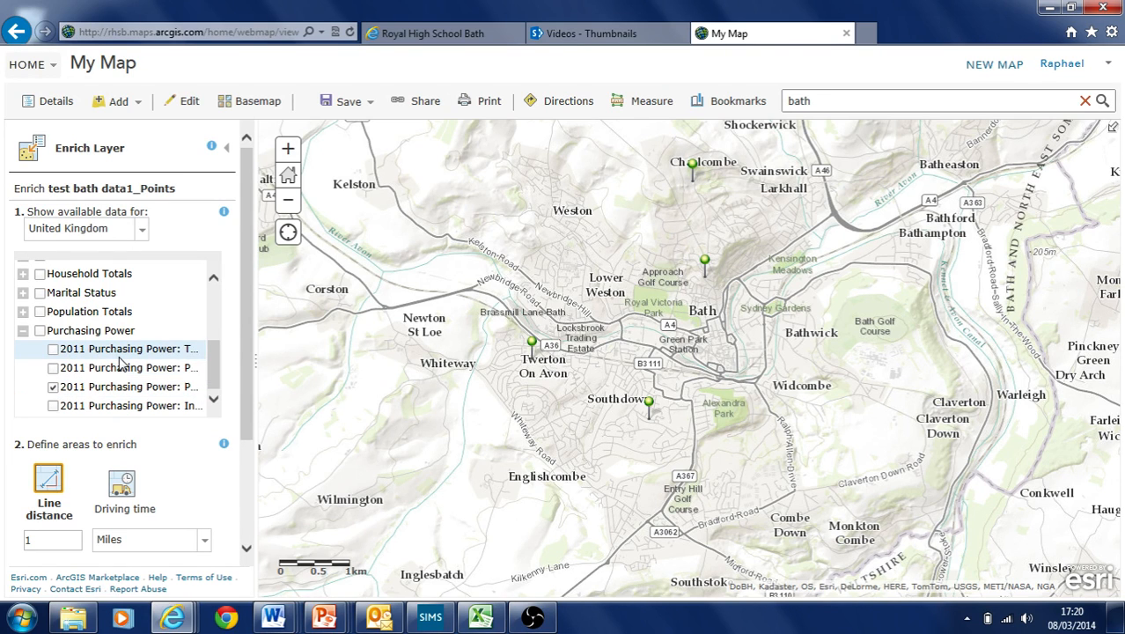
{"action": "left_click", "coordinate": [23, 331]}
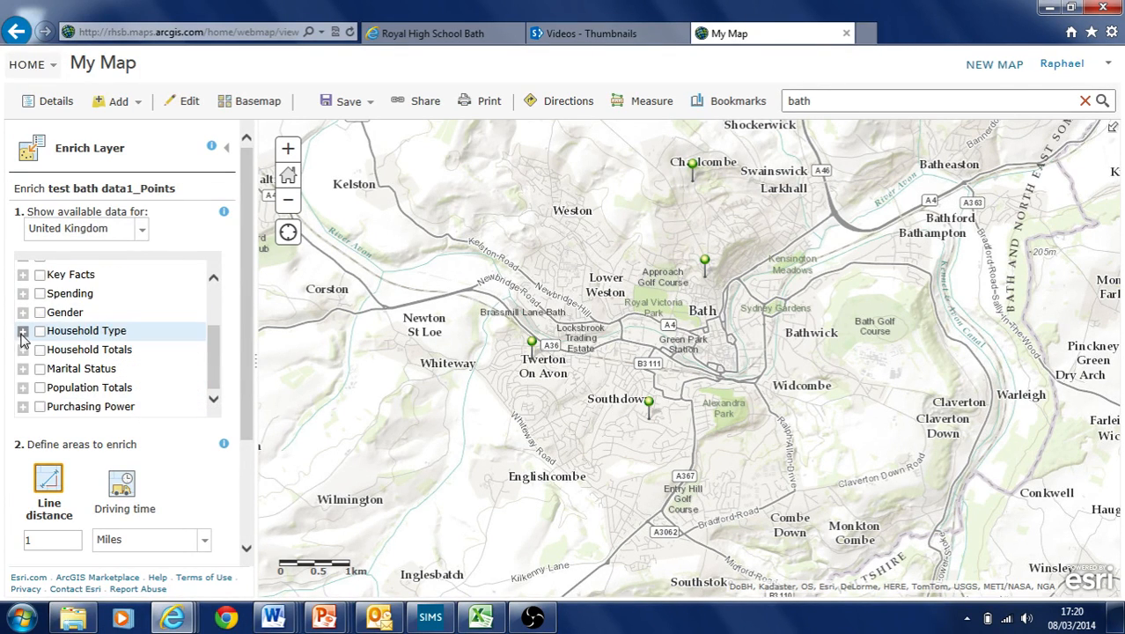
Include 2011 Total Population from Population Totals
{"action": "left_click", "coordinate": [23, 388]}
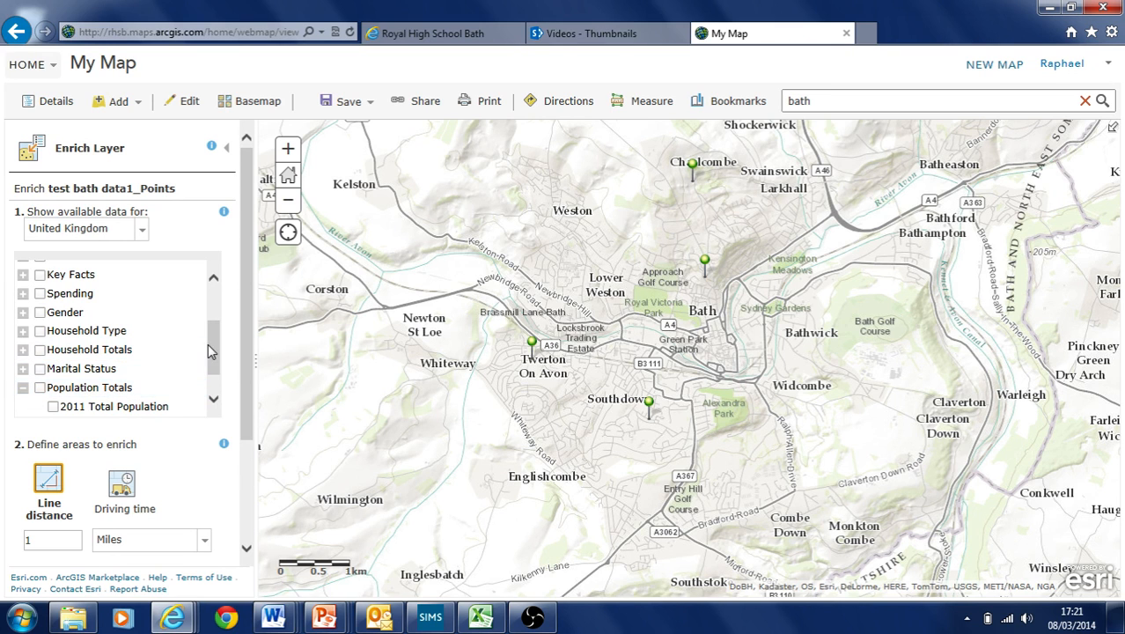
{"action": "scroll", "coordinate": [207, 343], "scroll_direction": "down", "scroll_amount": 2}
{"action": "left_click", "coordinate": [52, 368]}
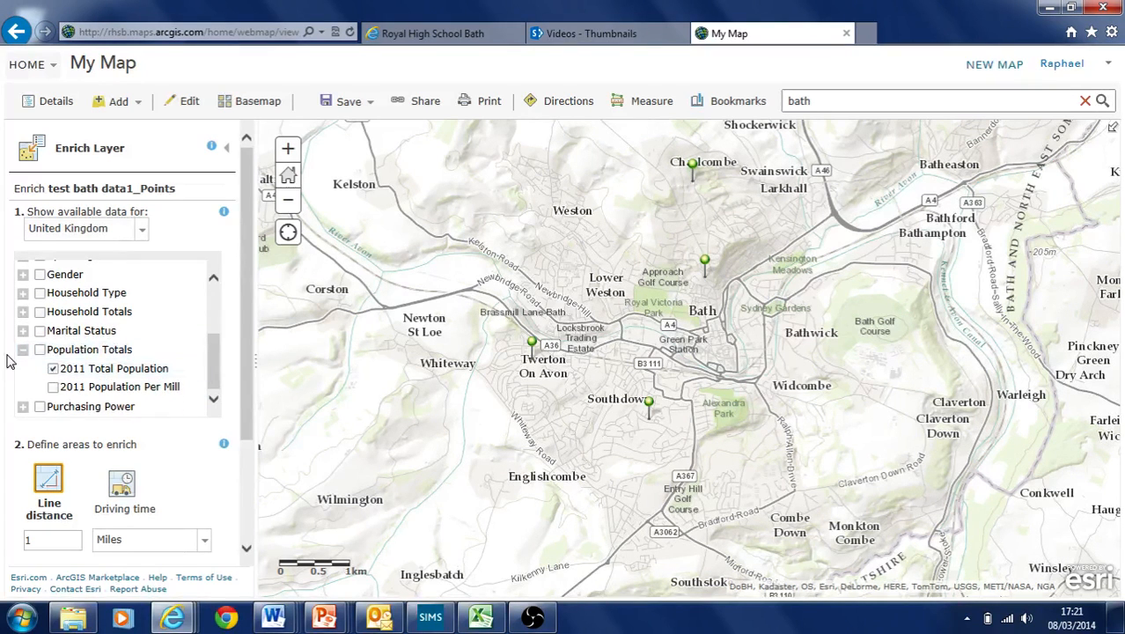
{"action": "left_click", "coordinate": [22, 349]}
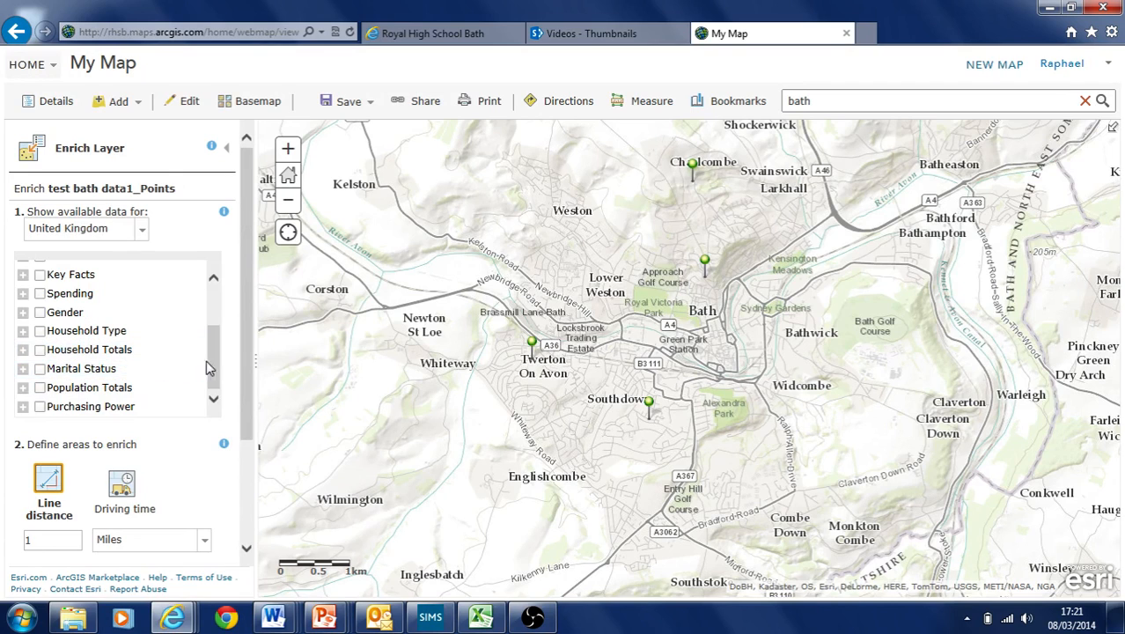
Include the Educ: No qualifications count from Educational Attainment
{"action": "scroll", "coordinate": [217, 366], "scroll_direction": "up", "scroll_amount": 1}
{"action": "scroll", "coordinate": [216, 365], "scroll_direction": "up", "scroll_amount": 4}
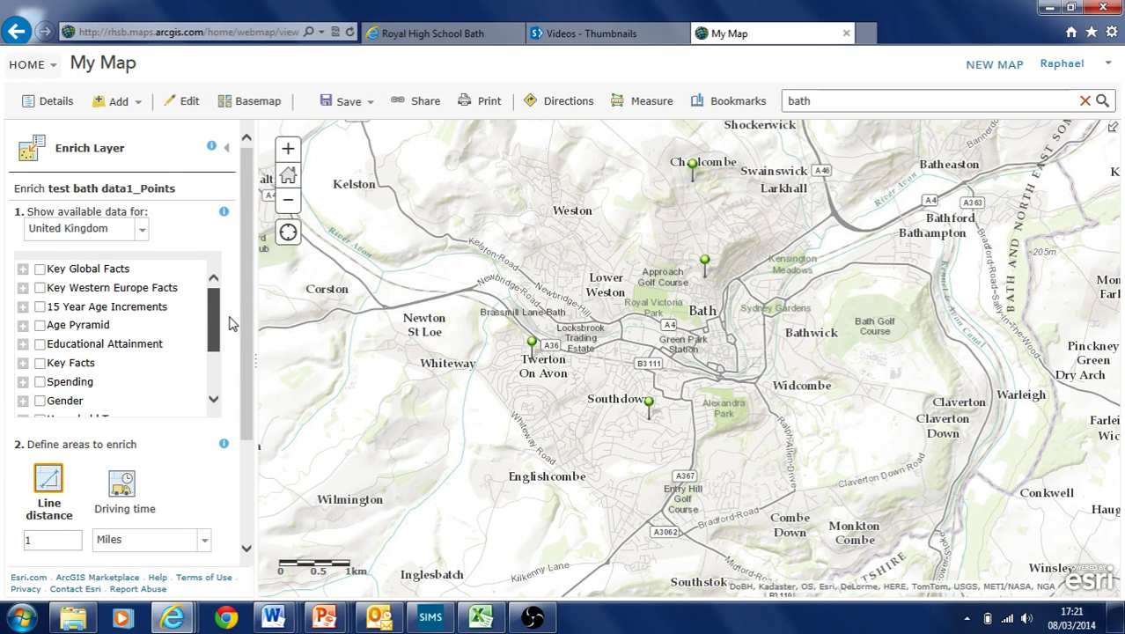
{"action": "left_click", "coordinate": [23, 344]}
{"action": "left_click_drag", "start_coordinate": [219, 322], "coordinate": [218, 346]}
{"action": "left_click", "coordinate": [54, 352]}
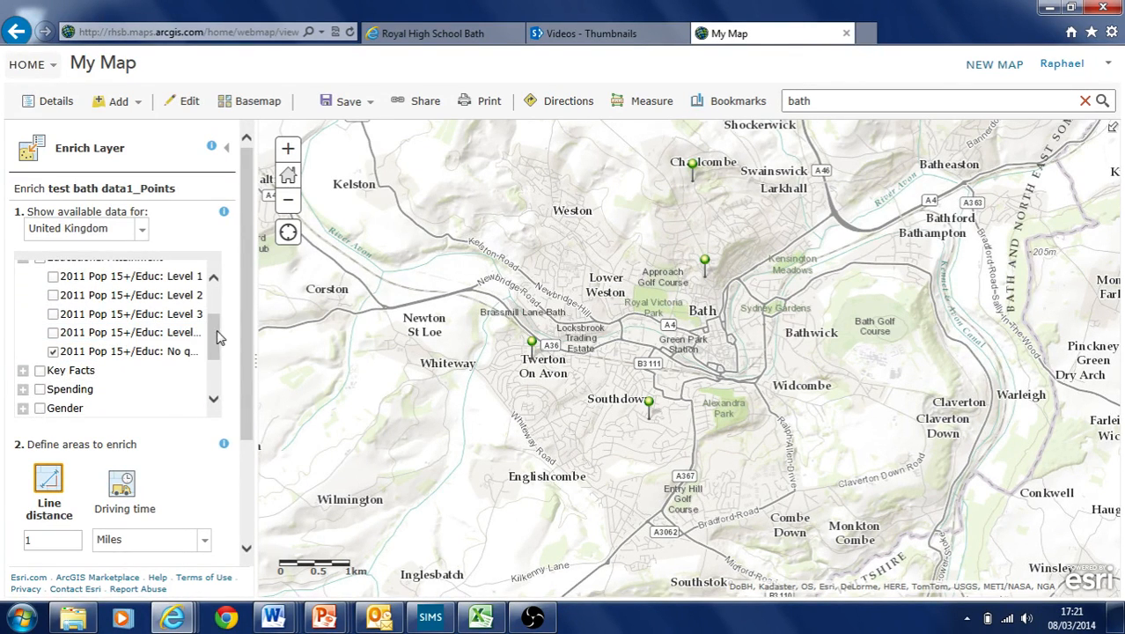
{"action": "left_click_drag", "start_coordinate": [219, 337], "coordinate": [220, 314]}
{"action": "left_click", "coordinate": [23, 321]}
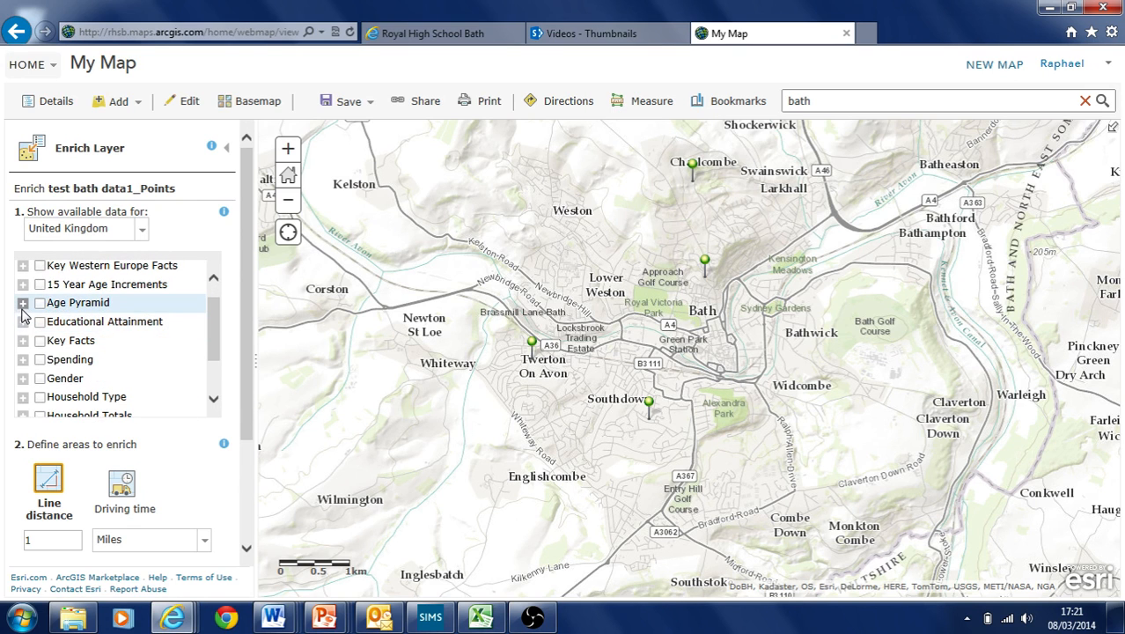
Include total population aged 0-14 and aged 60+ from 15 Year Age Increments
{"action": "left_click", "coordinate": [23, 302]}
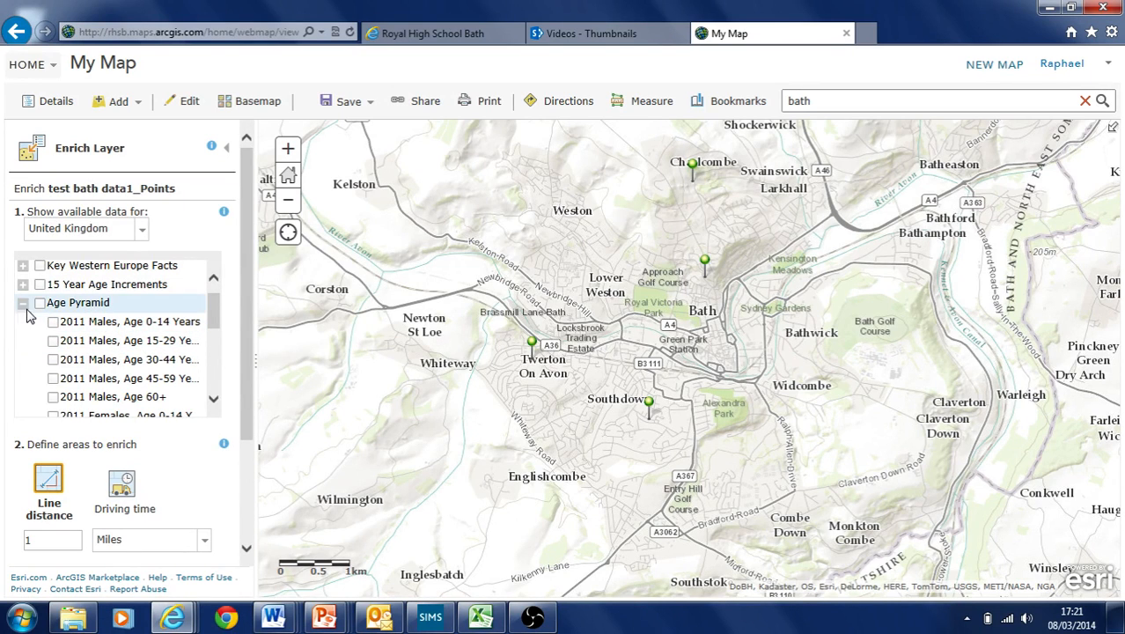
{"action": "mouse_move", "coordinate": [214, 314]}
{"action": "left_mouse_down"}
{"action": "mouse_move", "coordinate": [219, 367]}
{"action": "mouse_move", "coordinate": [218, 326]}
{"action": "left_mouse_up"}
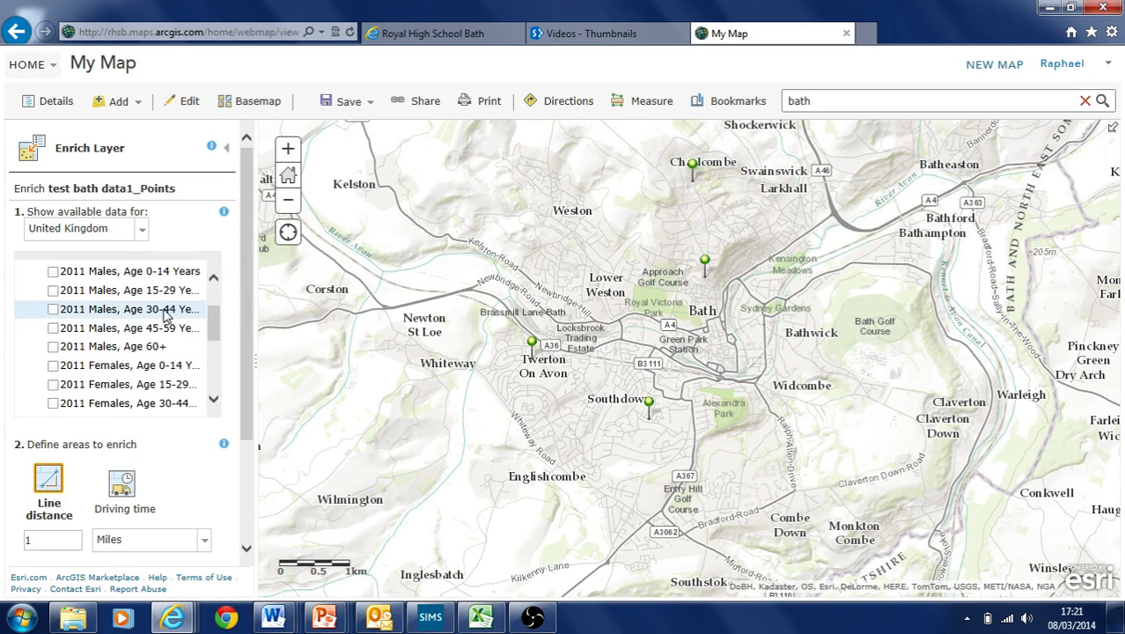
{"action": "scroll", "coordinate": [220, 321], "scroll_direction": "up", "scroll_amount": 2}
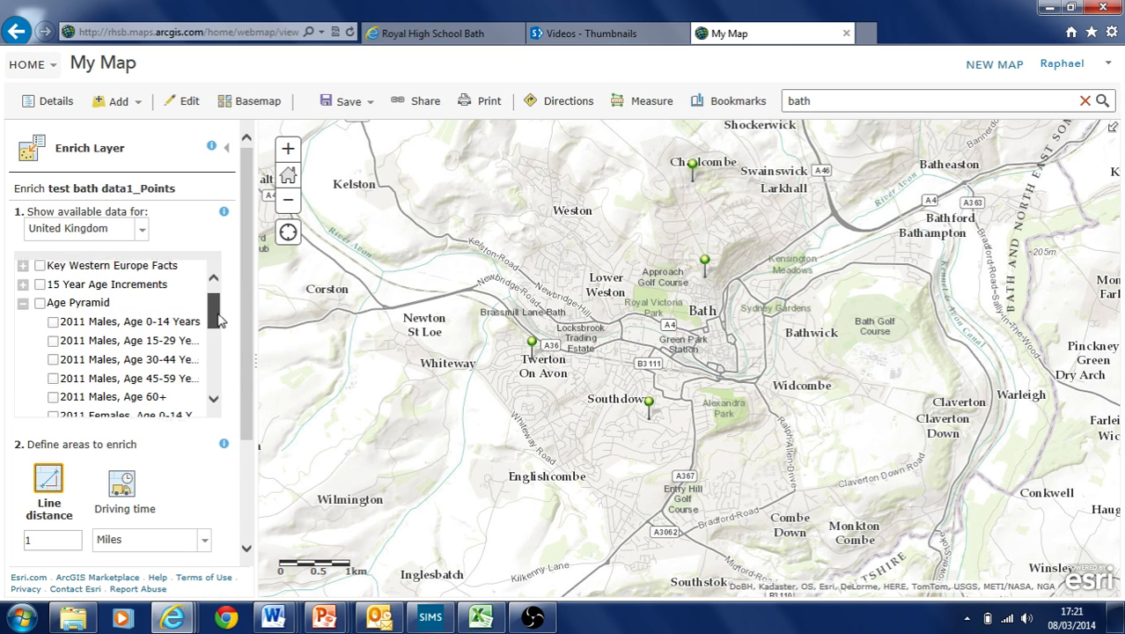
{"action": "left_click", "coordinate": [24, 302]}
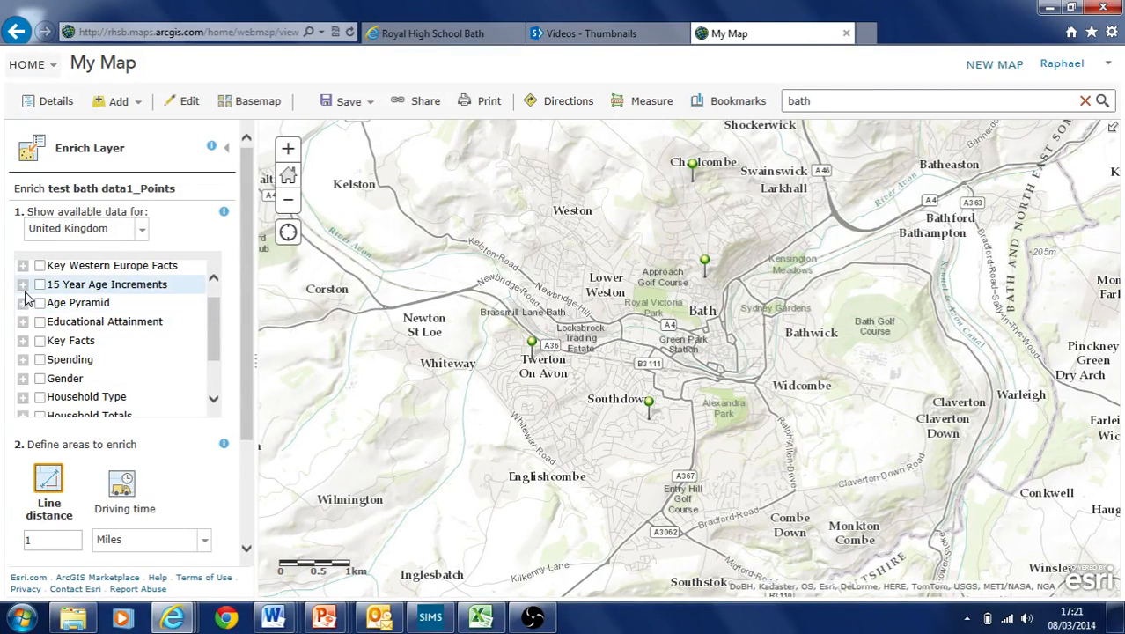
{"action": "left_click", "coordinate": [26, 284]}
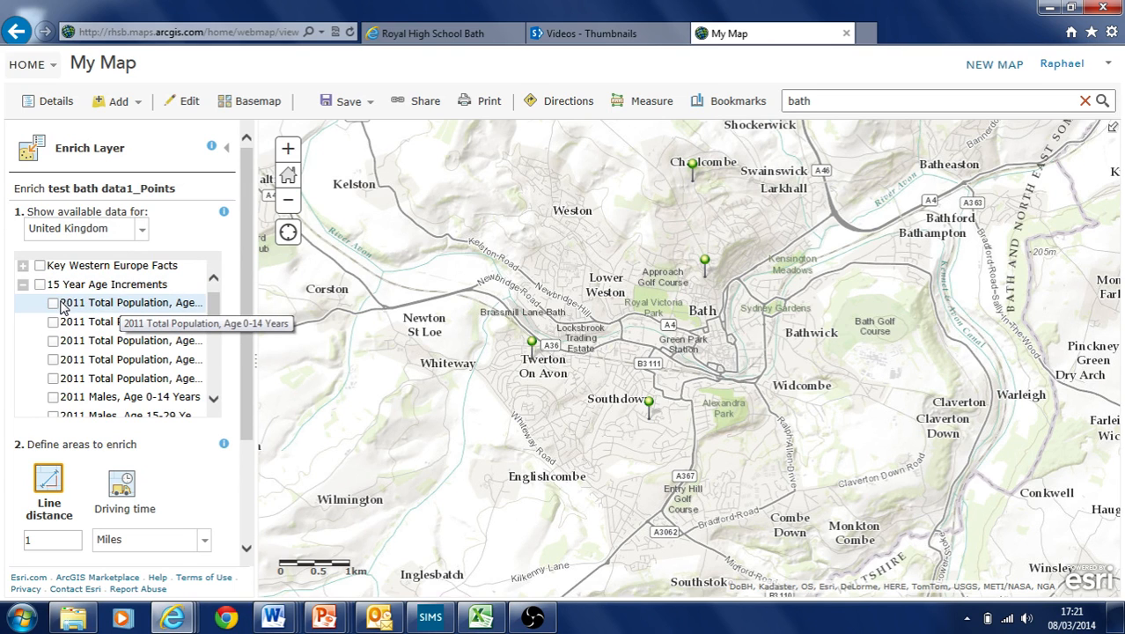
{"action": "left_click", "coordinate": [54, 302]}
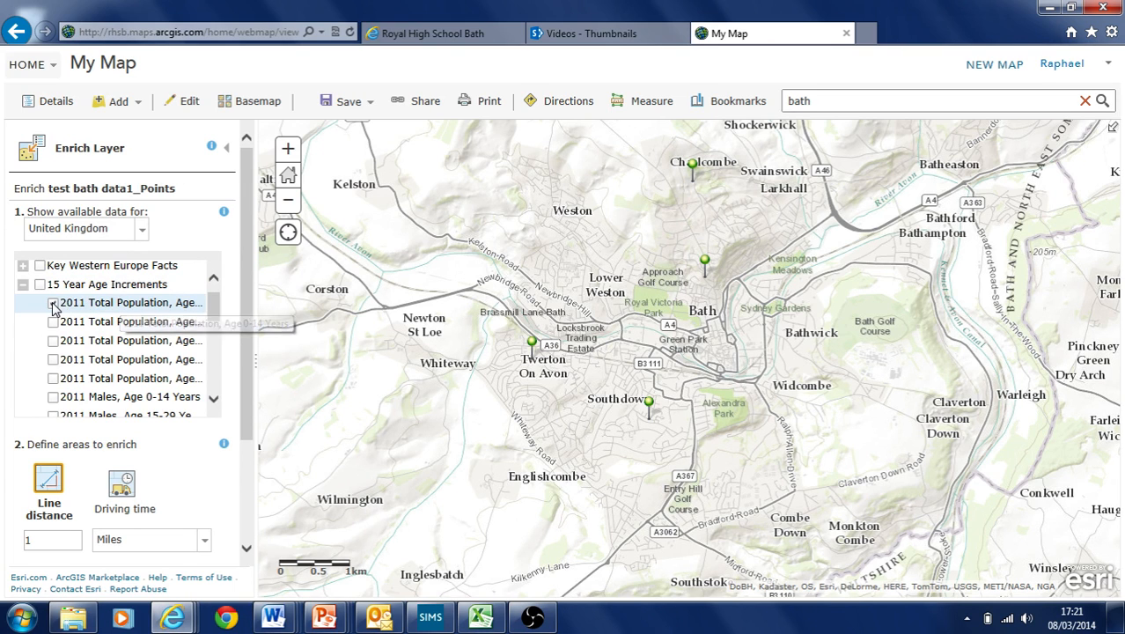
{"action": "left_click", "coordinate": [52, 379]}
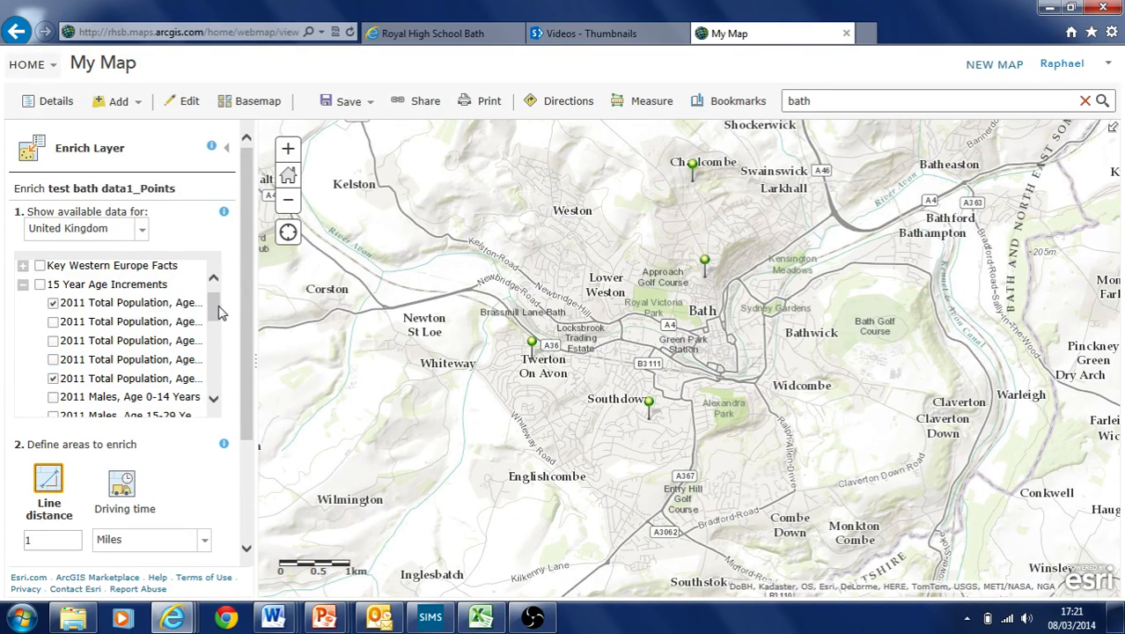
{"action": "scroll", "coordinate": [217, 313], "scroll_direction": "up", "scroll_amount": 1}
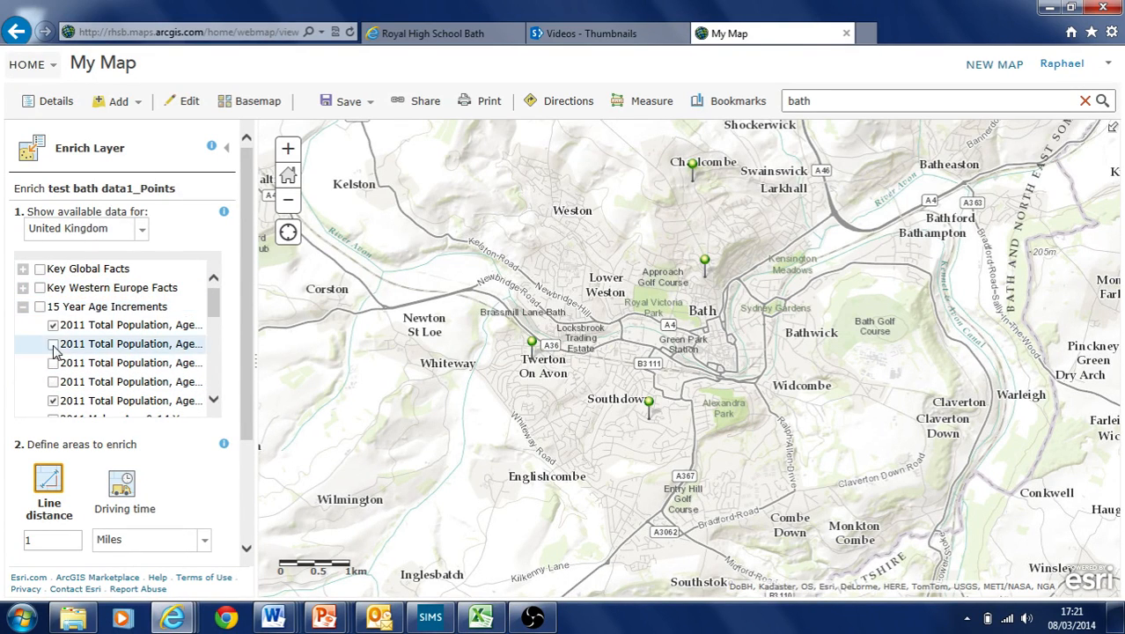
{"action": "left_click", "coordinate": [23, 306]}
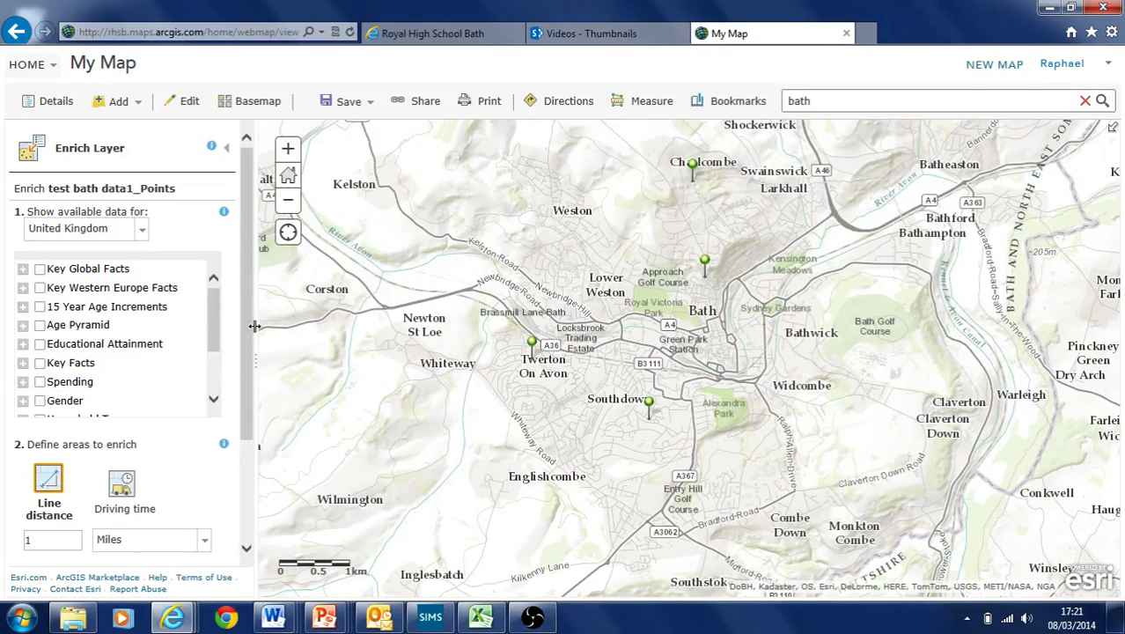
{"action": "scroll", "coordinate": [244, 351], "scroll_direction": "down", "scroll_amount": 3}
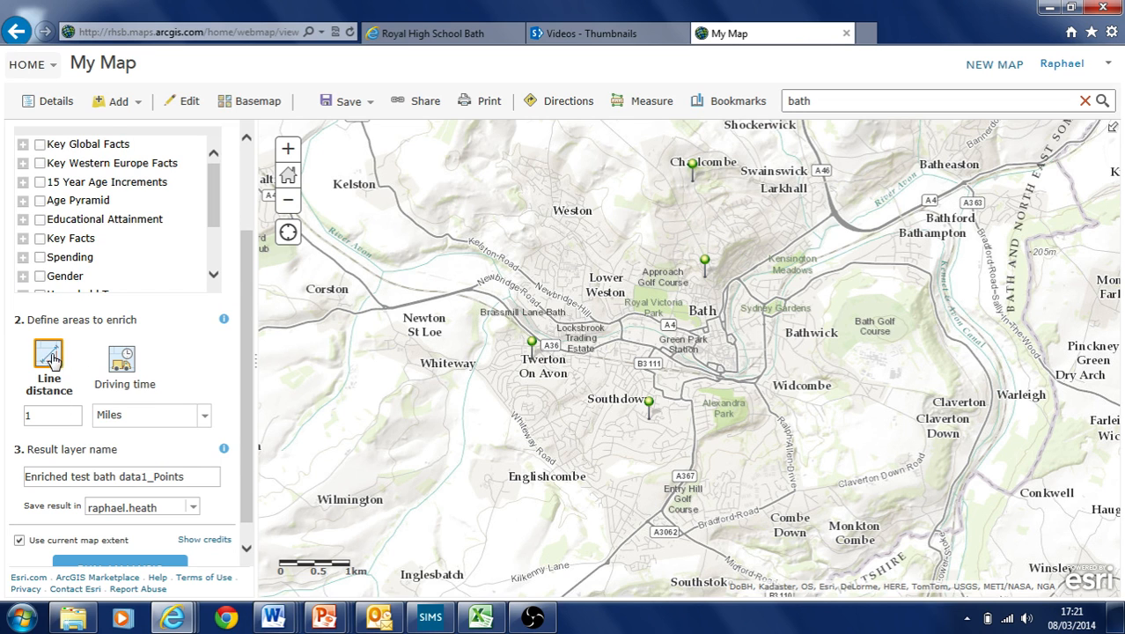
Set the enrichment areas to a 1 Kilometers line distance instead of driving time
{"action": "left_click", "coordinate": [122, 366]}
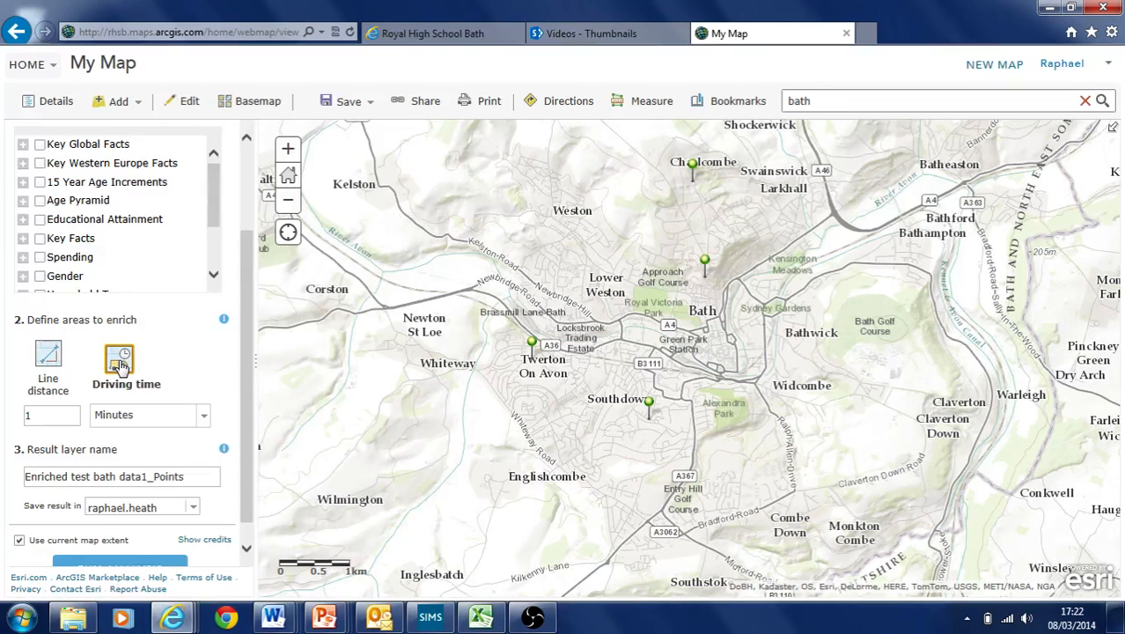
{"action": "left_click", "coordinate": [210, 420]}
{"action": "left_click", "coordinate": [209, 420]}
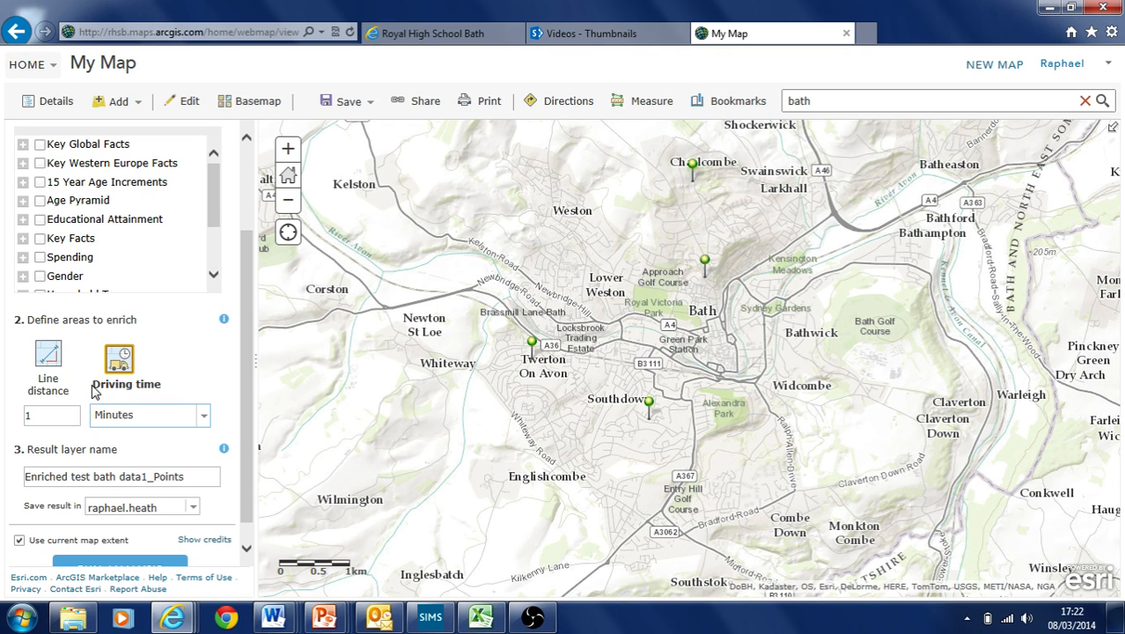
{"action": "left_click", "coordinate": [48, 354]}
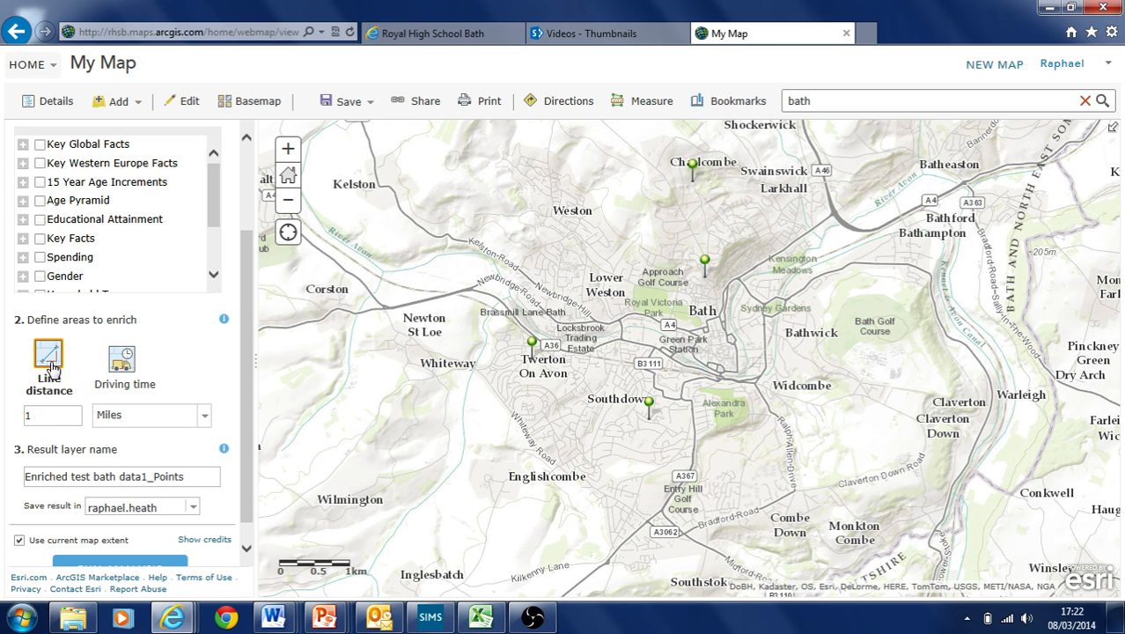
{"action": "left_click", "coordinate": [198, 414]}
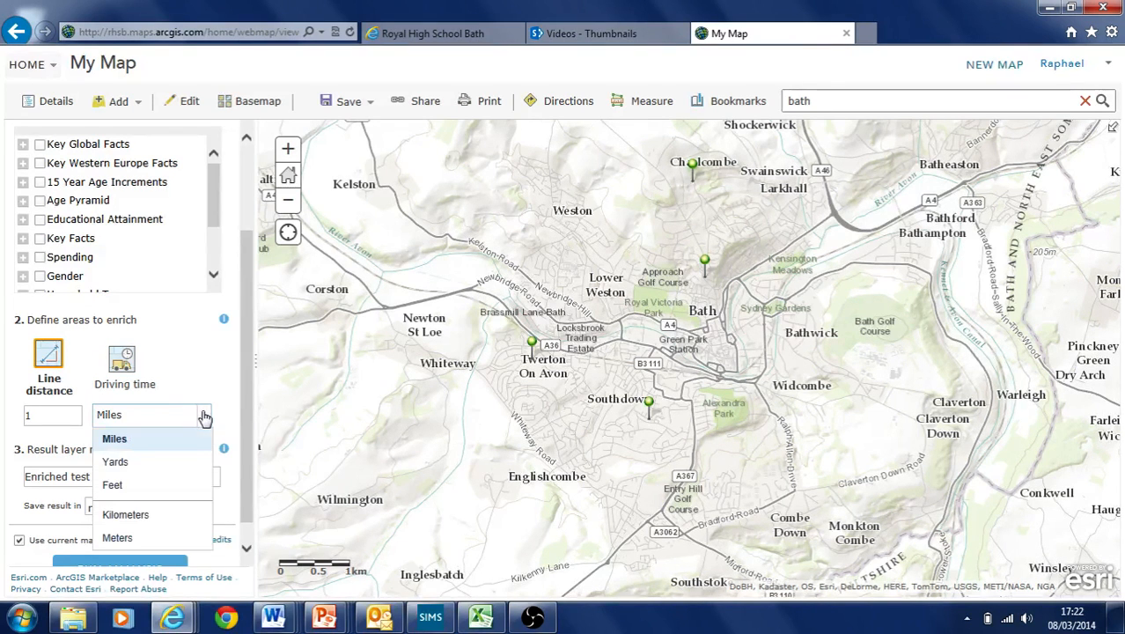
{"action": "left_click", "coordinate": [159, 514]}
{"action": "left_click", "coordinate": [32, 417]}
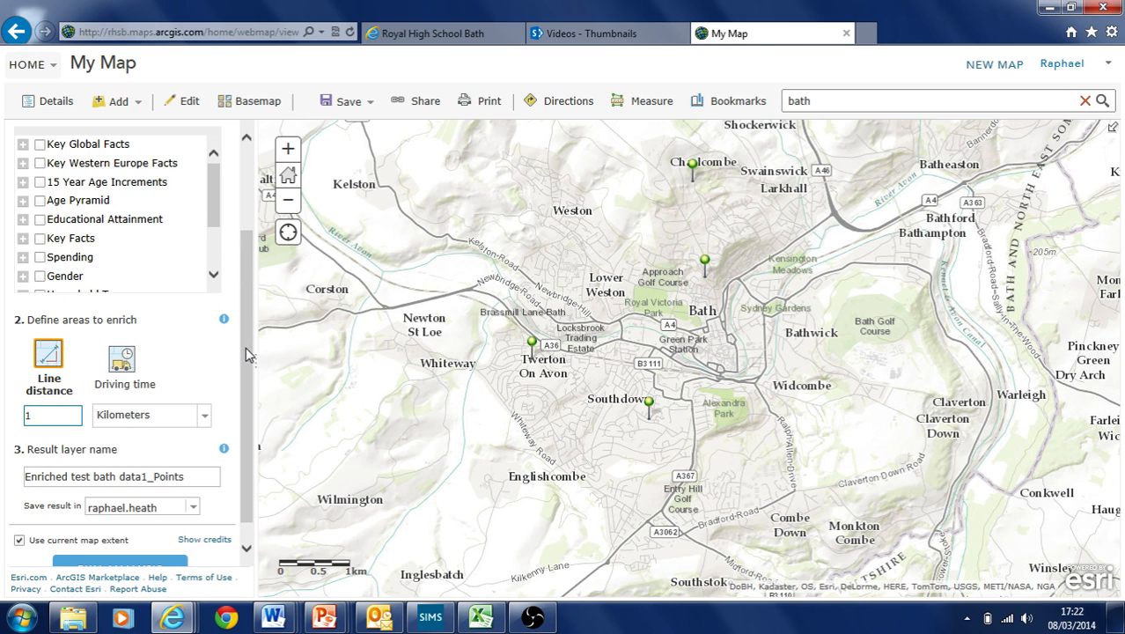
{"action": "scroll", "coordinate": [236, 406], "scroll_direction": "down", "scroll_amount": 1}
{"action": "left_click_drag", "start_coordinate": [26, 453], "coordinate": [183, 452]}
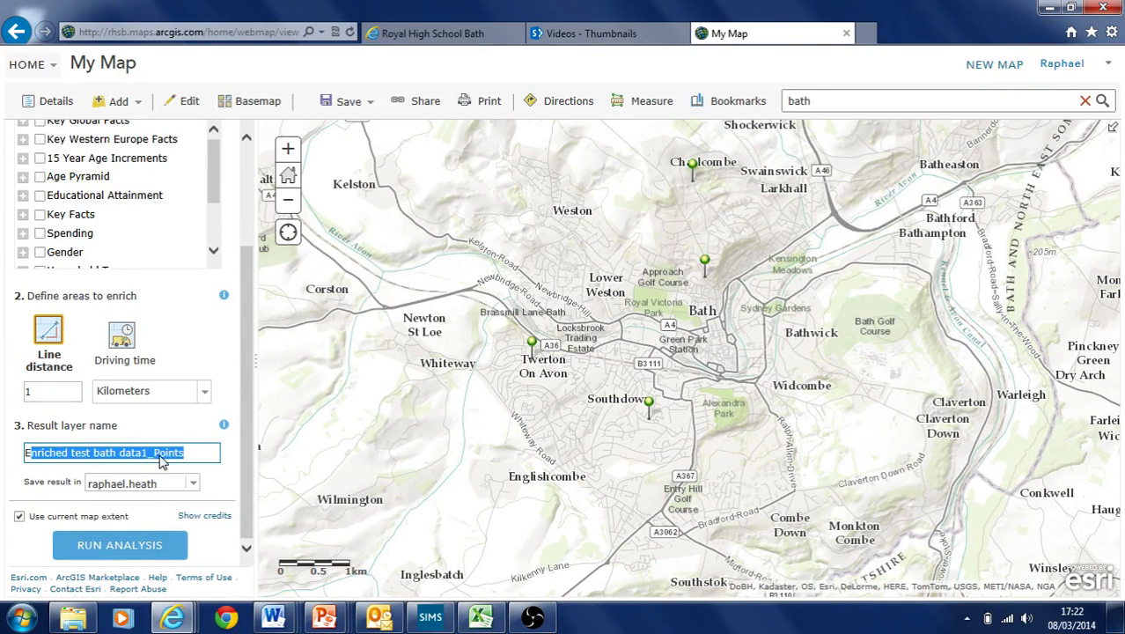
Rename the result layer to 'test Enriched test bath data1_Points6'
{"action": "left_click", "coordinate": [123, 453]}
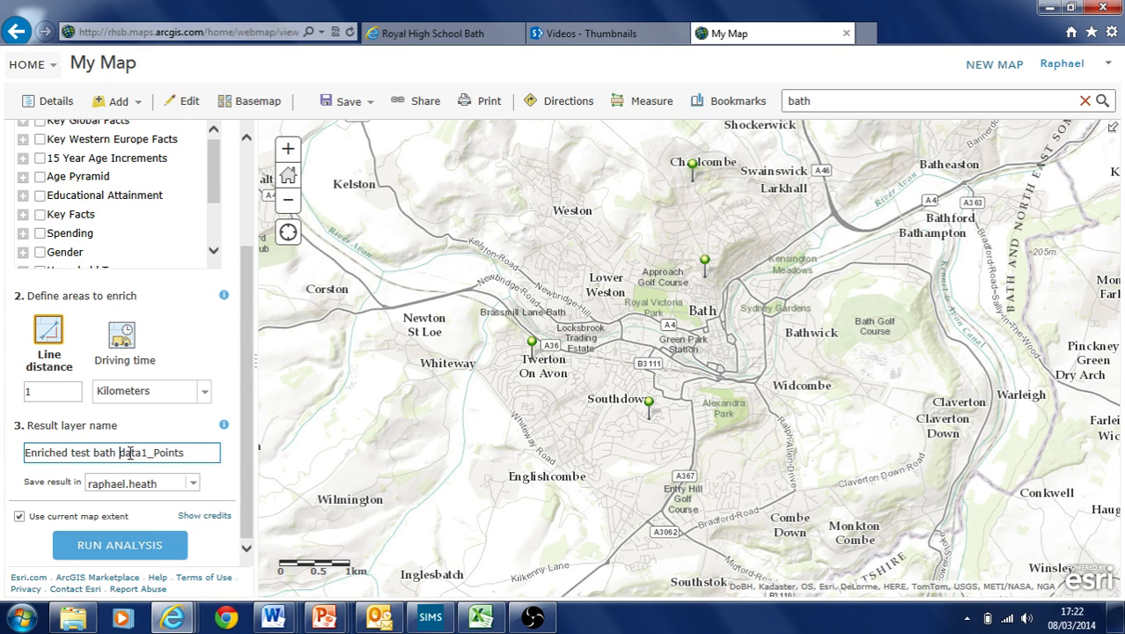
{"action": "left_click", "coordinate": [193, 453]}
{"action": "type", "text": "6"}
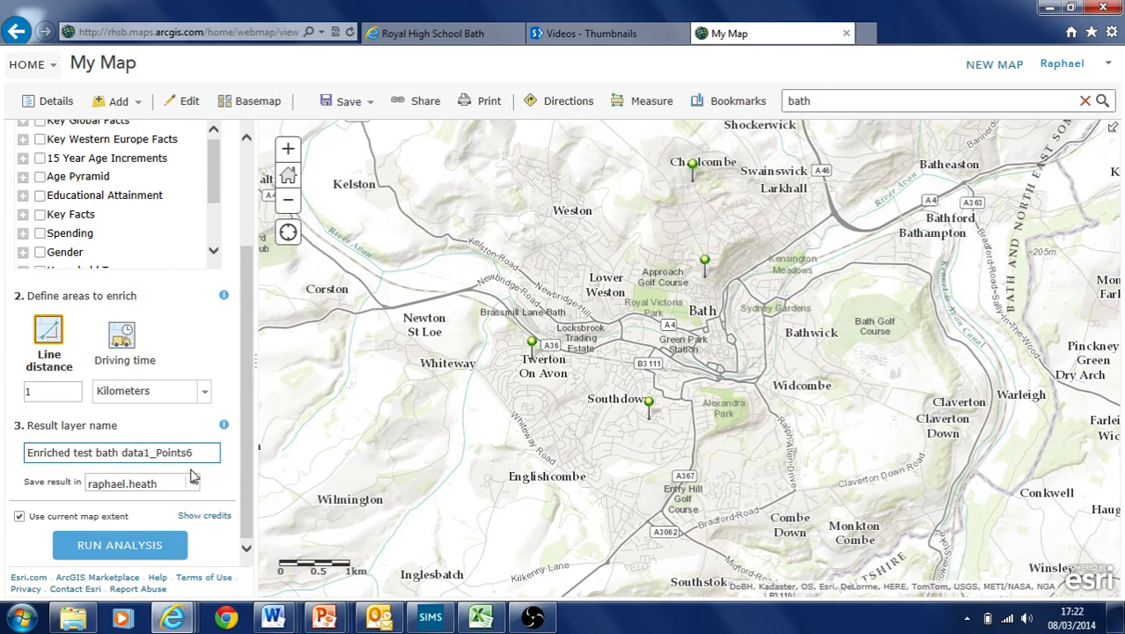
{"action": "left_click", "coordinate": [29, 453]}
{"action": "type", "text": "test"}
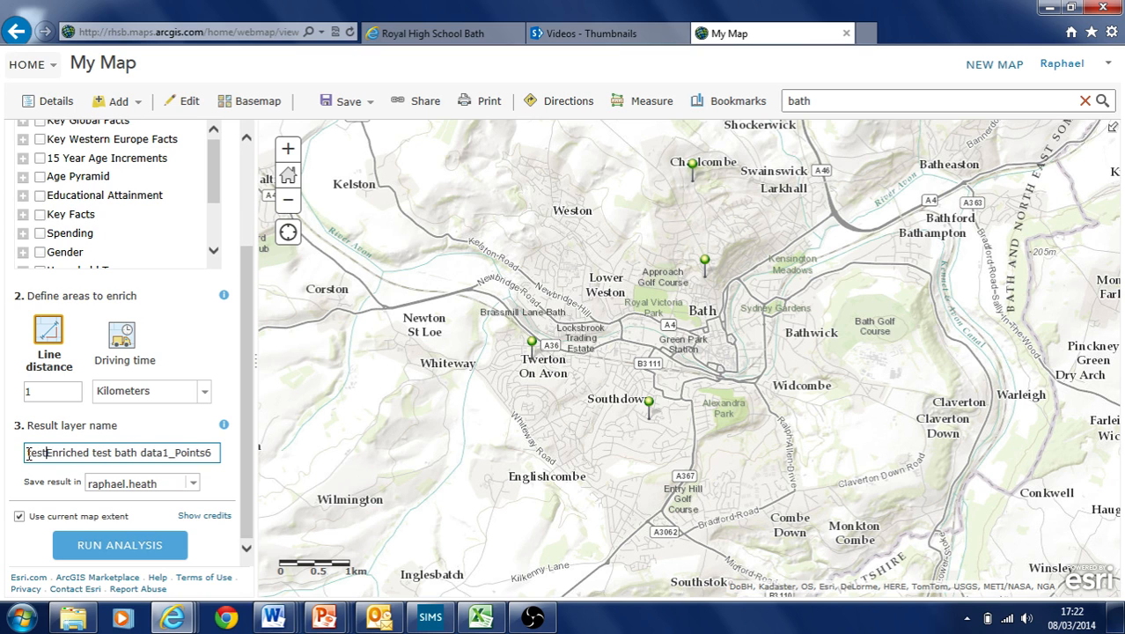
Save the result into the test folder
{"action": "left_click", "coordinate": [193, 485]}
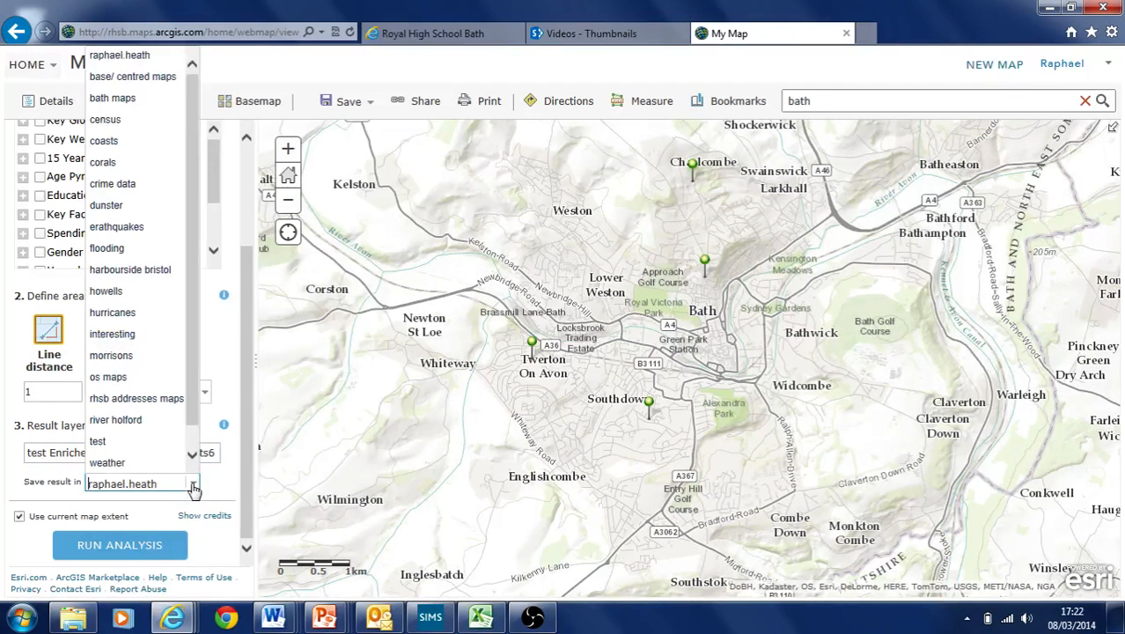
{"action": "left_click", "coordinate": [124, 443]}
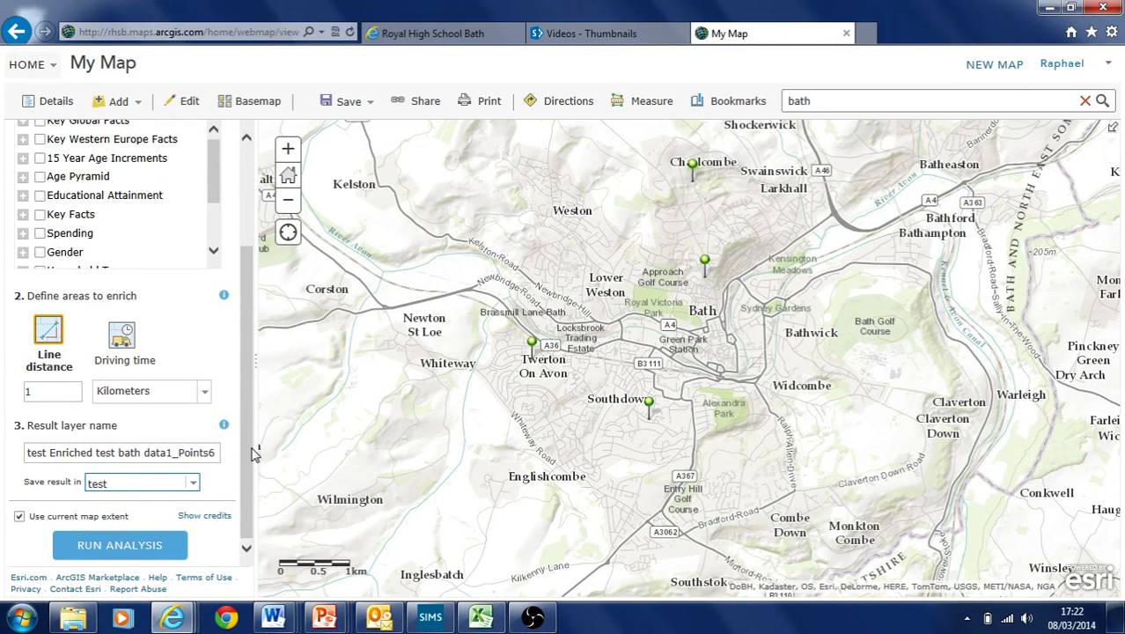
{"action": "scroll", "coordinate": [246, 466], "scroll_direction": "up", "scroll_amount": 5}
{"action": "scroll", "coordinate": [247, 467], "scroll_direction": "down", "scroll_amount": 5}
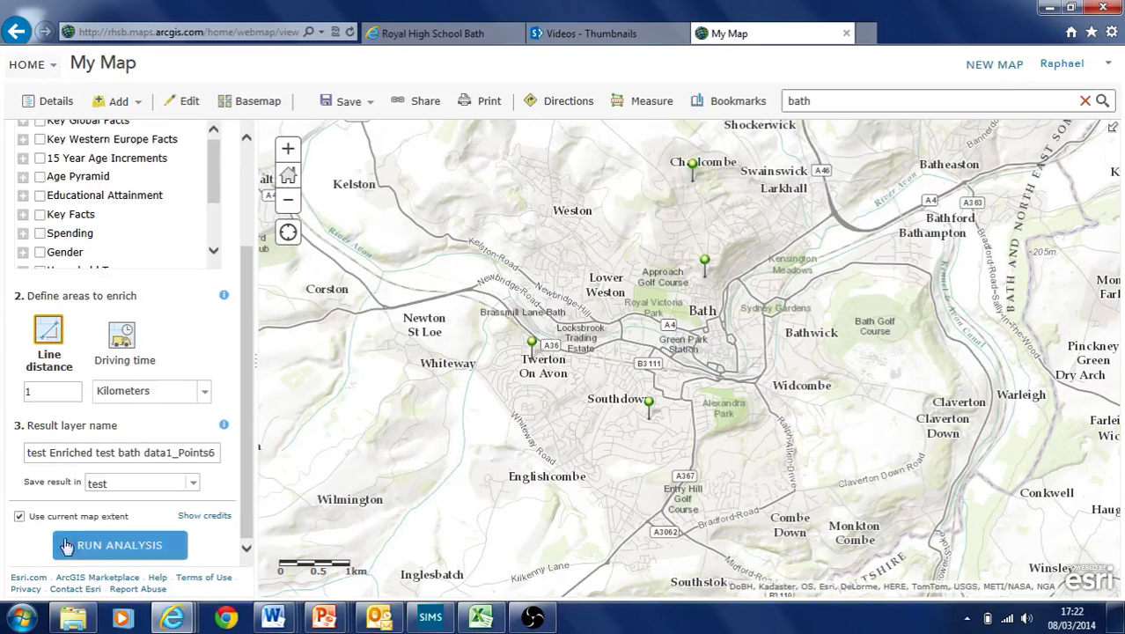
{"action": "left_click", "coordinate": [205, 515]}
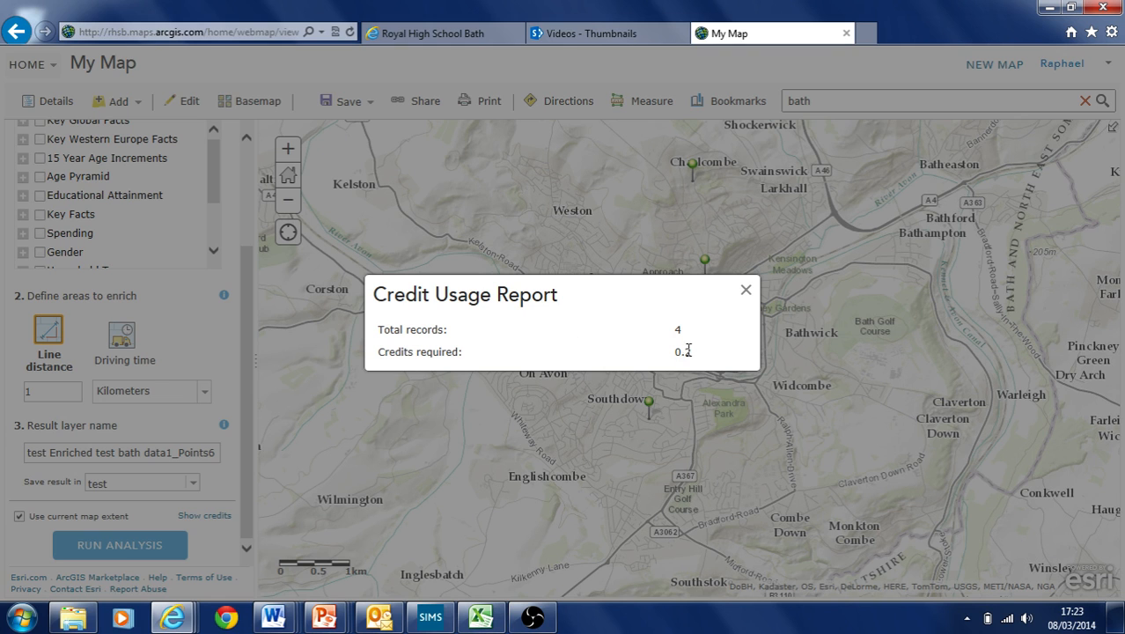
{"action": "left_click", "coordinate": [746, 293]}
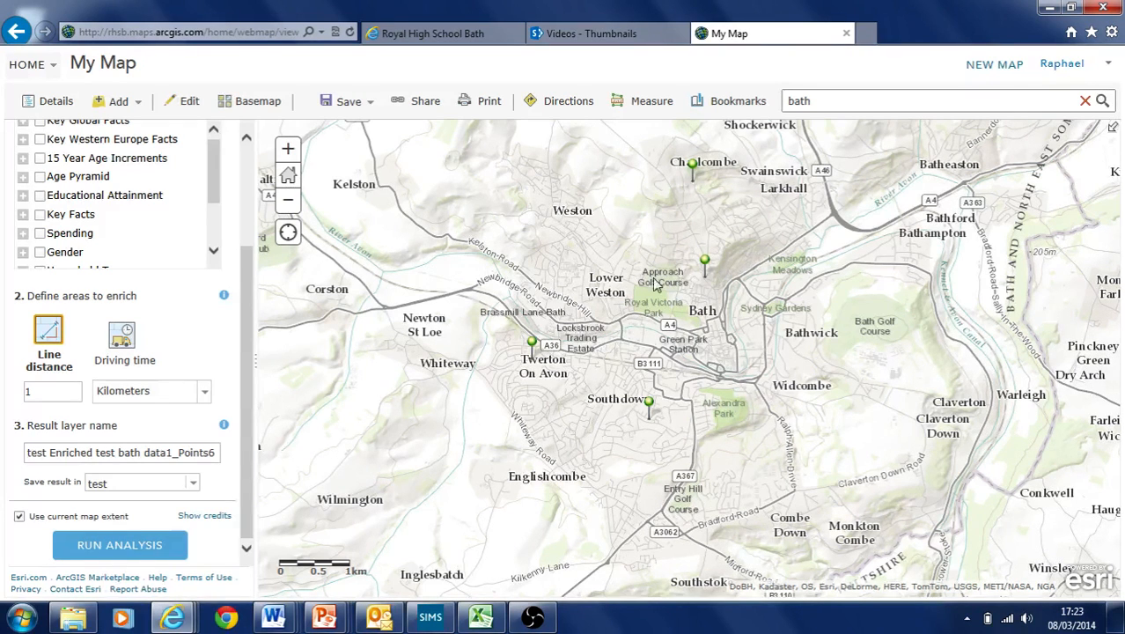
{"action": "left_click_drag", "start_coordinate": [629, 322], "coordinate": [605, 345]}
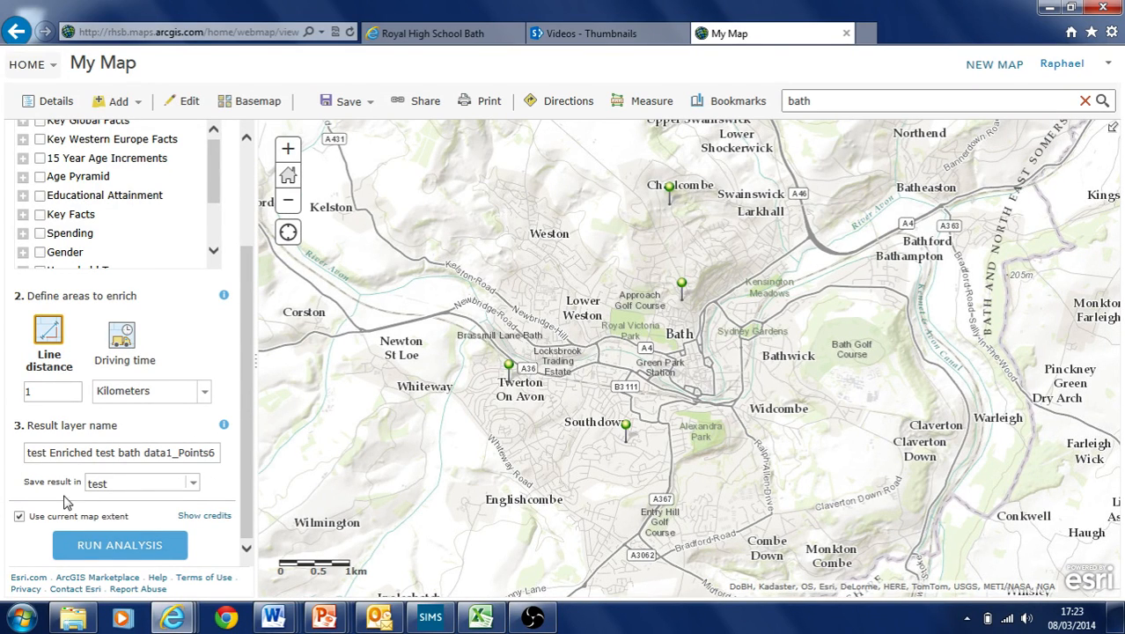
{"action": "left_click", "coordinate": [19, 516]}
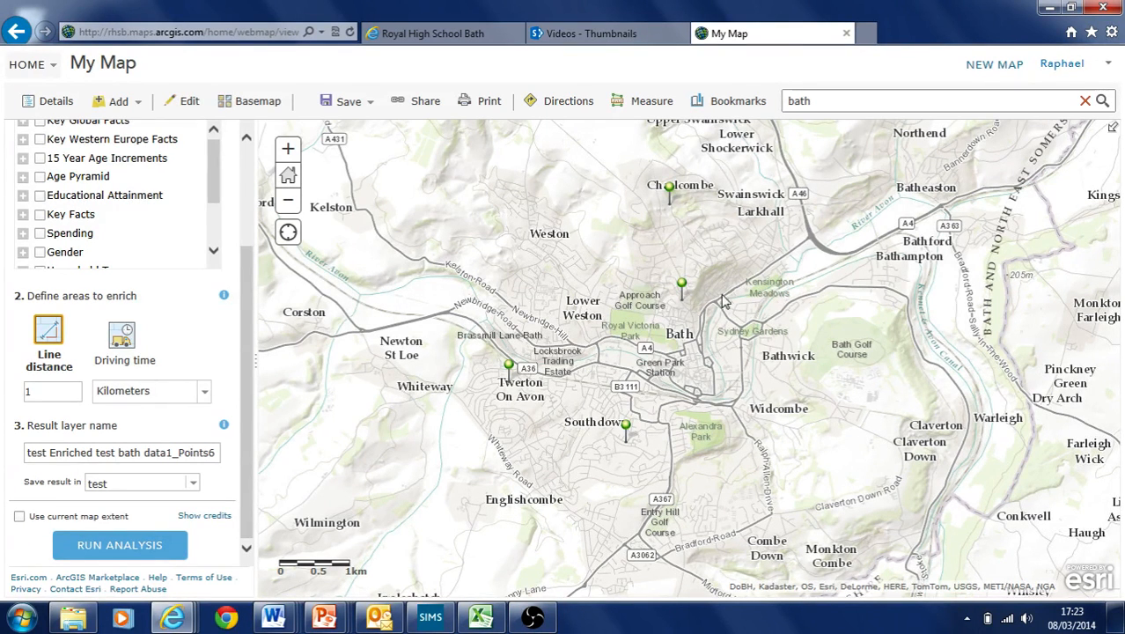
{"action": "left_click", "coordinate": [19, 517]}
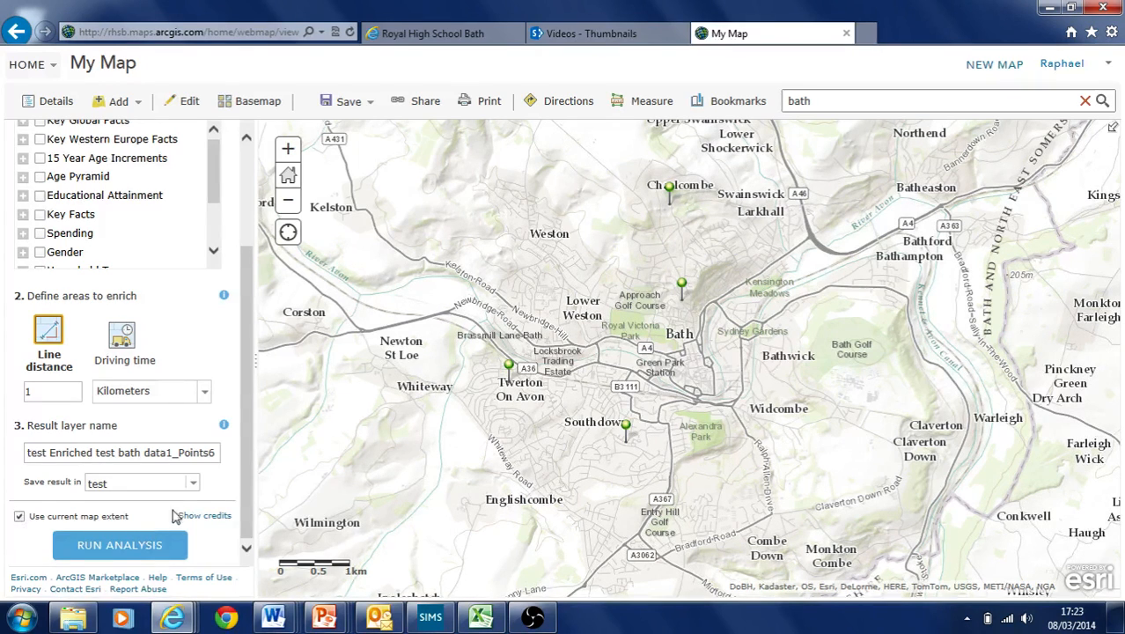
Run the enrichment analysis to add the enriched points layer
{"action": "left_click", "coordinate": [113, 547]}
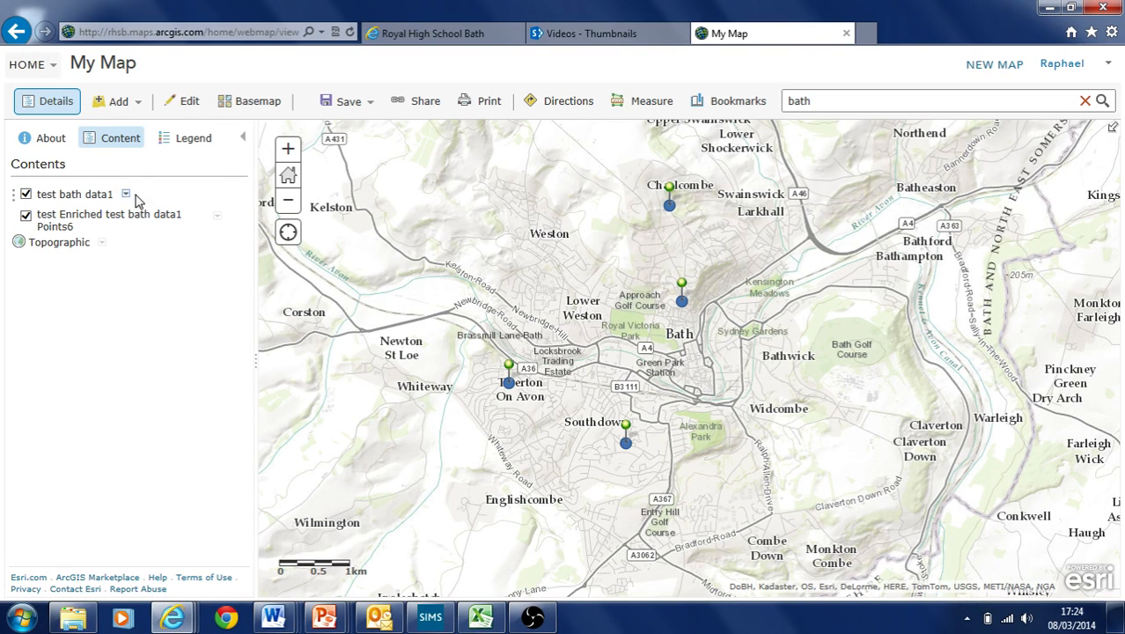
Hide the test bath data1 layer in Contents
{"action": "left_click", "coordinate": [25, 194]}
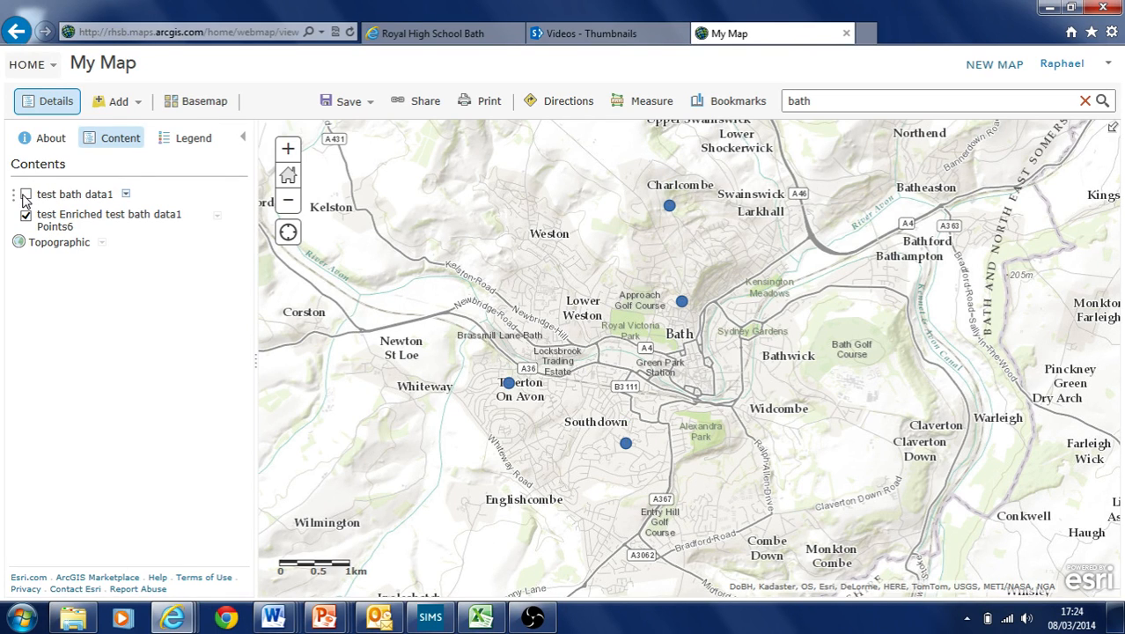
{"action": "left_click", "coordinate": [26, 195]}
{"action": "left_click", "coordinate": [25, 194]}
Review the point near Bath's enriched attributes, from ring buffer settings to 2011 purchasing power per capita
{"action": "left_click", "coordinate": [682, 302]}
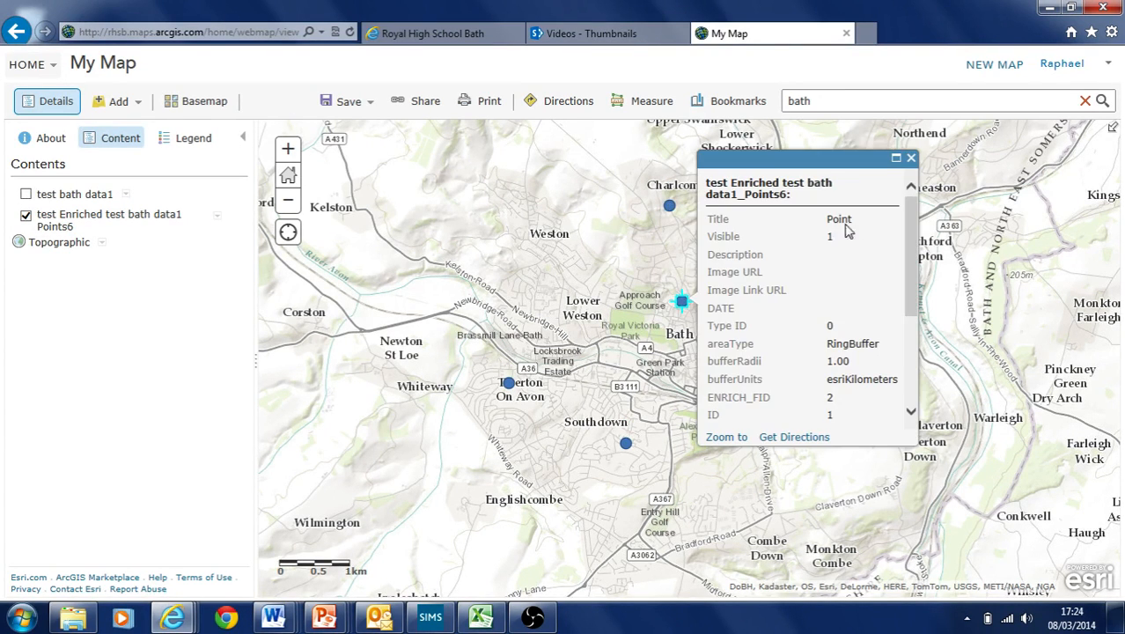
{"action": "double_click", "coordinate": [837, 344]}
{"action": "left_click_drag", "start_coordinate": [836, 378], "coordinate": [873, 379]}
{"action": "left_click_drag", "start_coordinate": [913, 257], "coordinate": [934, 379]}
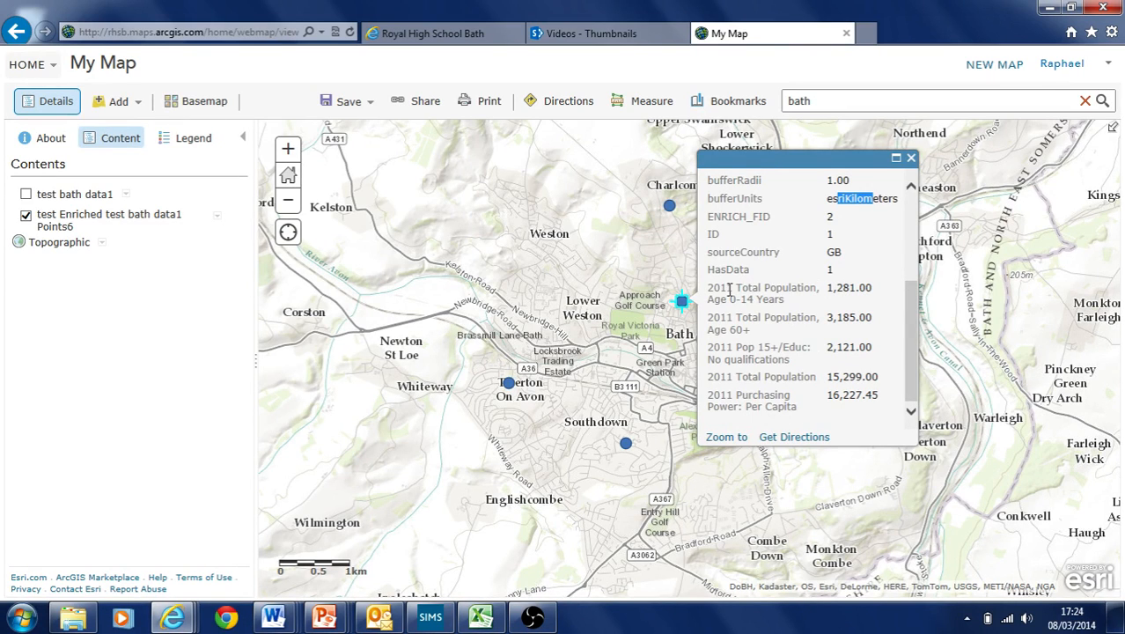
{"action": "double_click", "coordinate": [842, 290]}
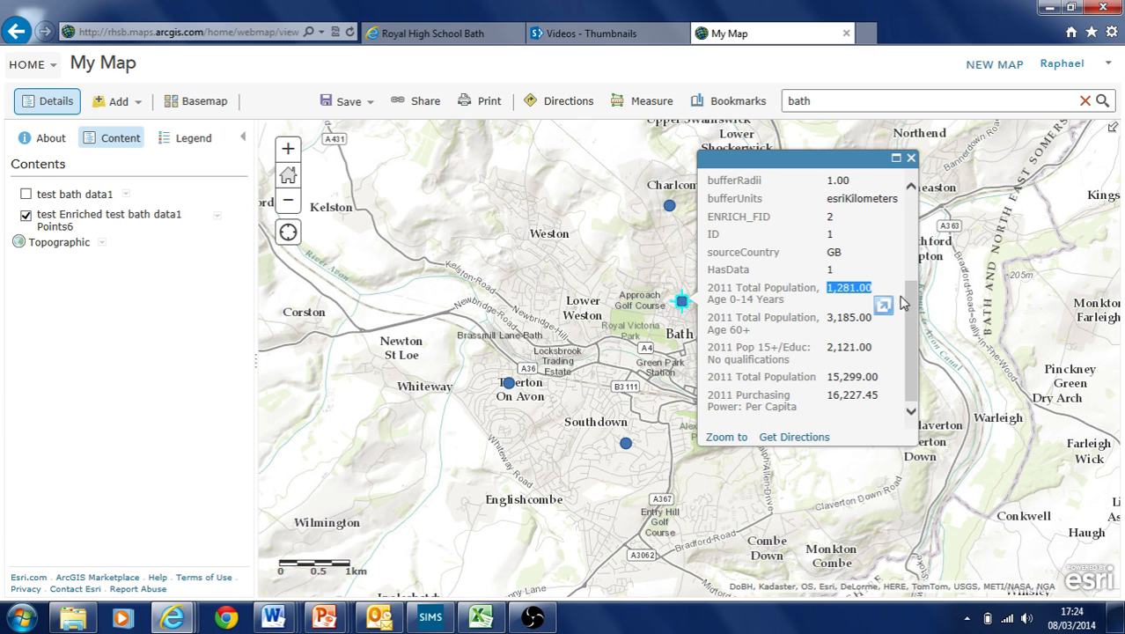
{"action": "left_click_drag", "start_coordinate": [828, 315], "coordinate": [856, 317]}
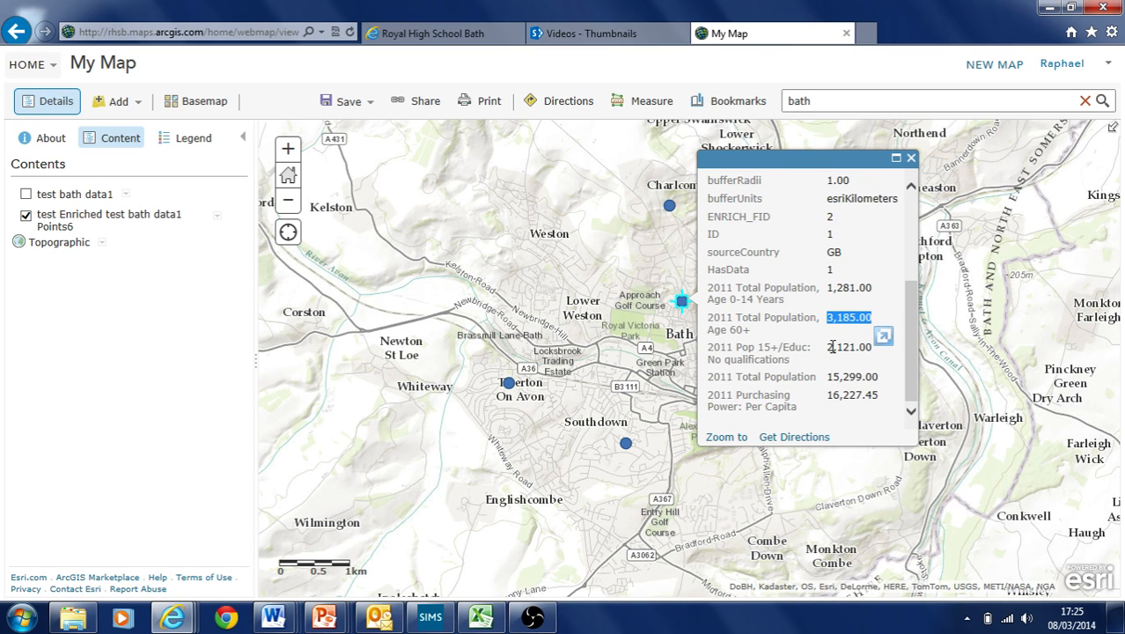
{"action": "left_click_drag", "start_coordinate": [833, 347], "coordinate": [878, 377]}
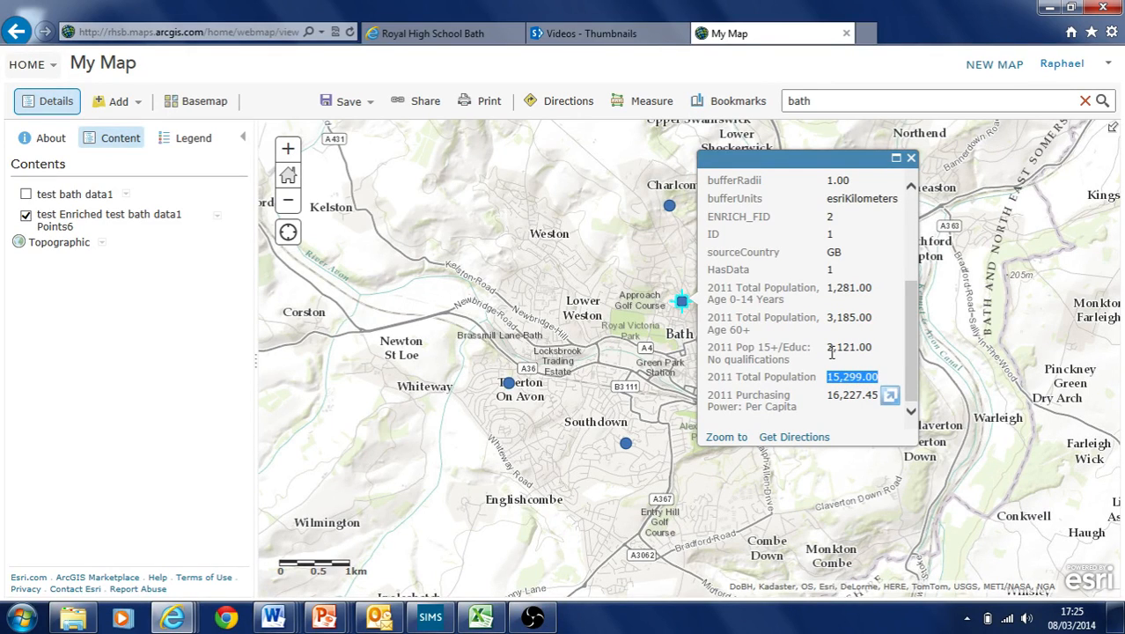
{"action": "left_click_drag", "start_coordinate": [828, 348], "coordinate": [873, 348]}
{"action": "left_click", "coordinate": [852, 347]}
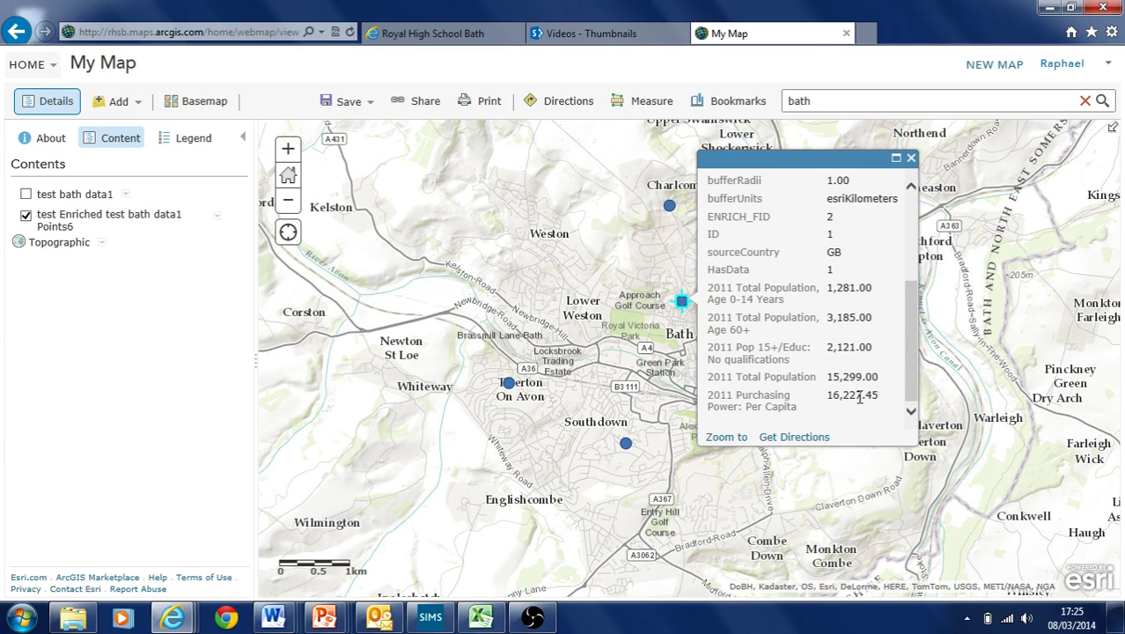
{"action": "left_click_drag", "start_coordinate": [831, 395], "coordinate": [861, 396]}
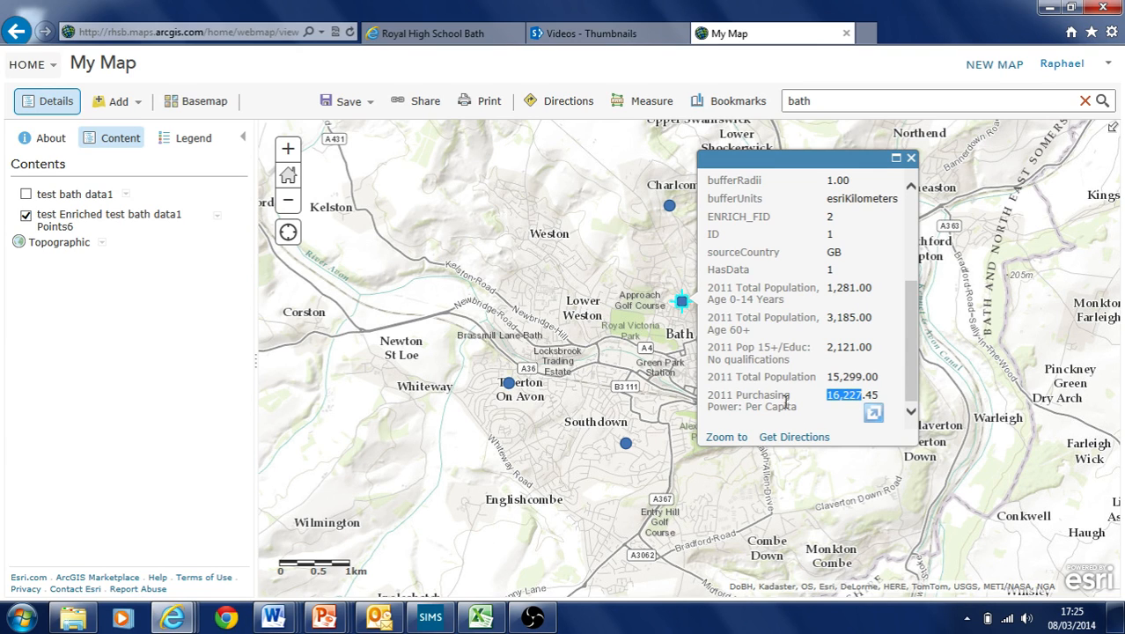
Check the Twerton point's purchasing power per capita (11,450.44), then close its pop-up
{"action": "left_click", "coordinate": [506, 385]}
{"action": "scroll", "coordinate": [730, 336], "scroll_direction": "down", "scroll_amount": 4}
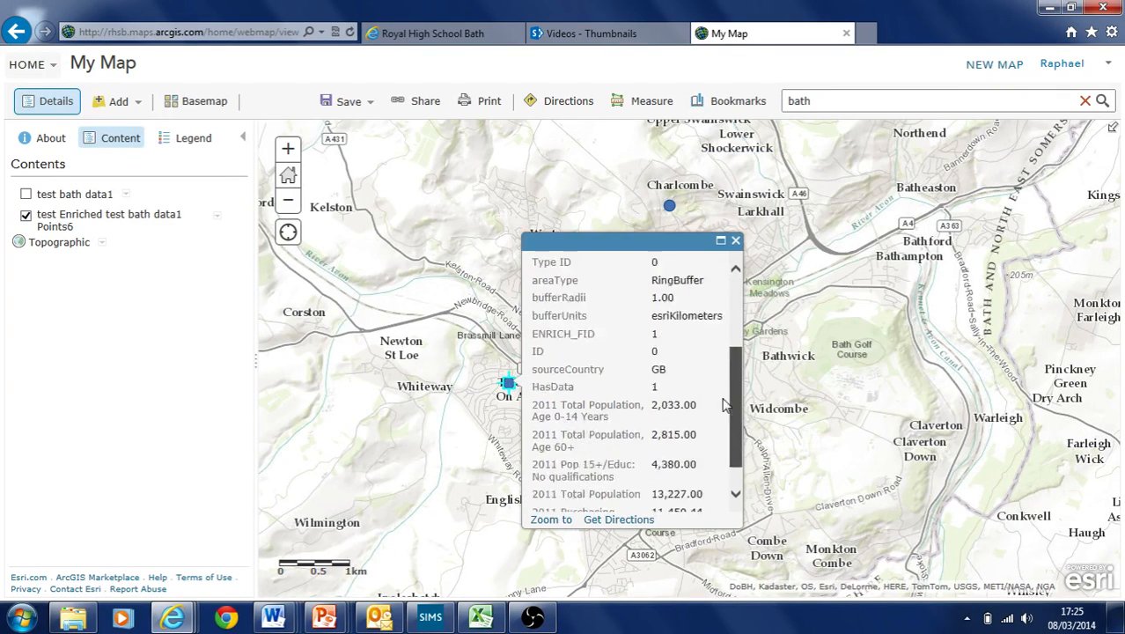
{"action": "left_click_drag", "start_coordinate": [653, 478], "coordinate": [704, 478]}
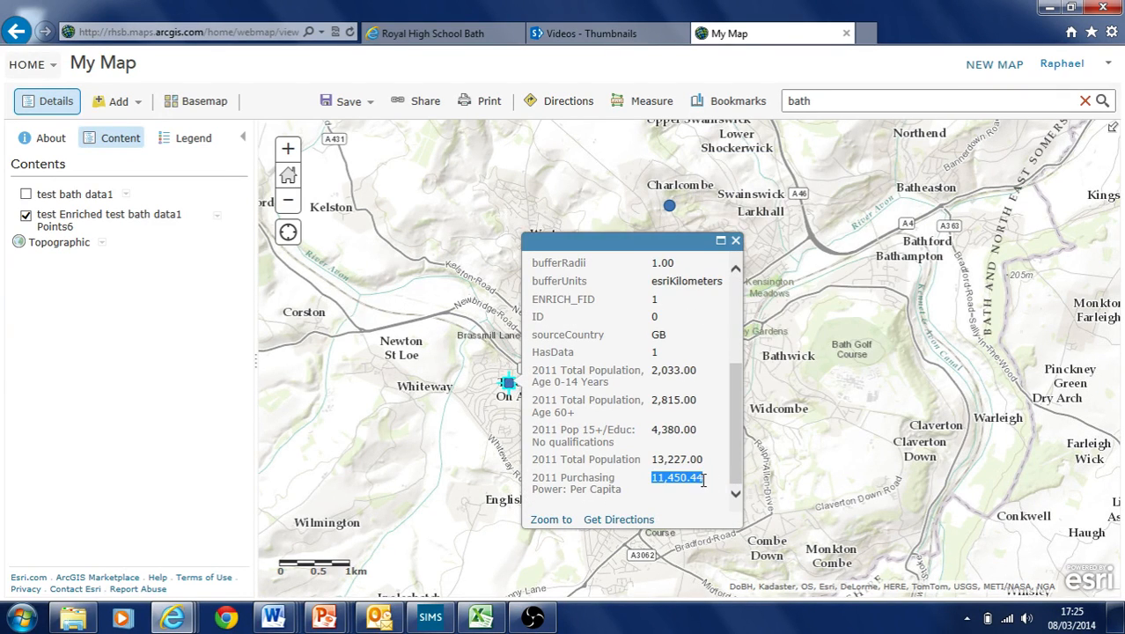
{"action": "left_click", "coordinate": [736, 242]}
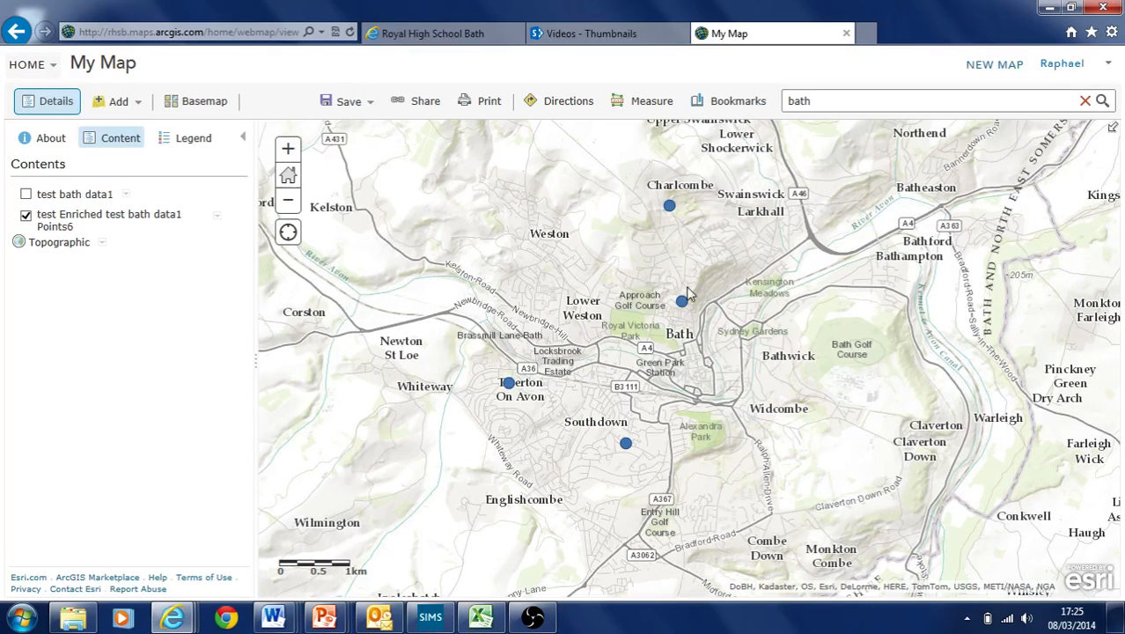
Size the enriched points by '2011 Purchasing Power: Per Capita' and inspect Charlcombe's pop-up
{"action": "left_click", "coordinate": [218, 218]}
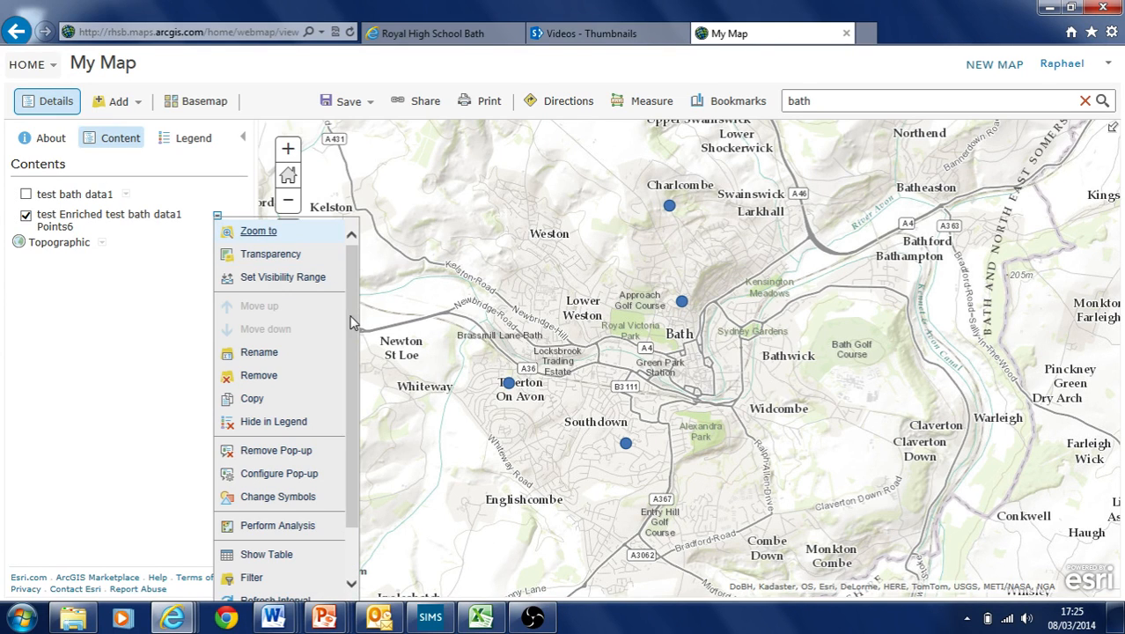
{"action": "scroll", "coordinate": [351, 319], "scroll_direction": "down", "scroll_amount": 2}
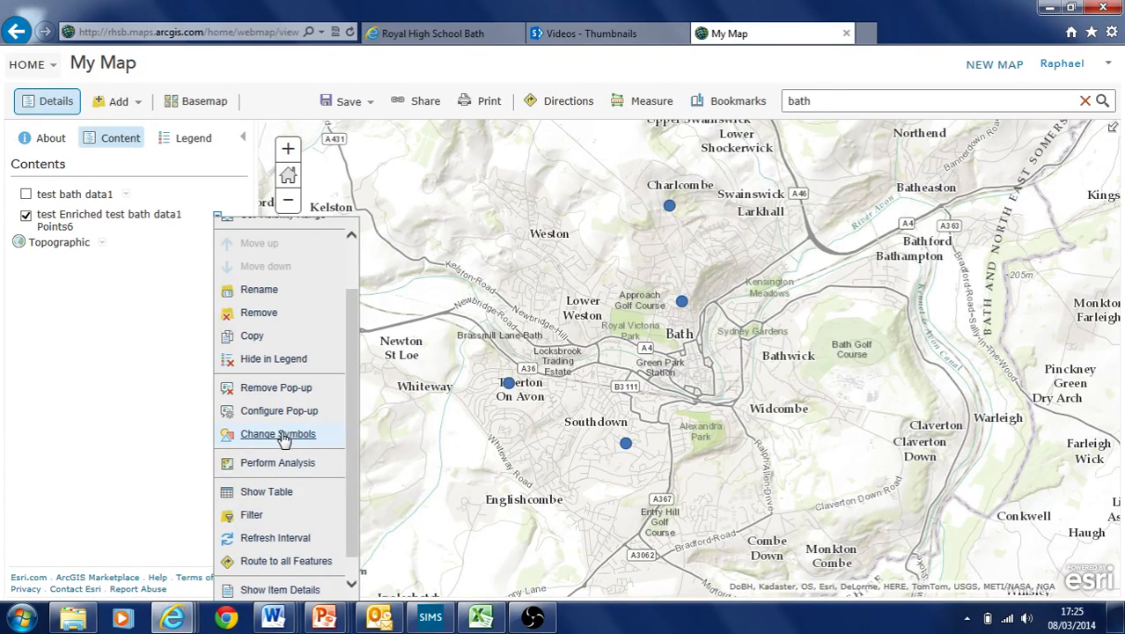
{"action": "left_click", "coordinate": [282, 435]}
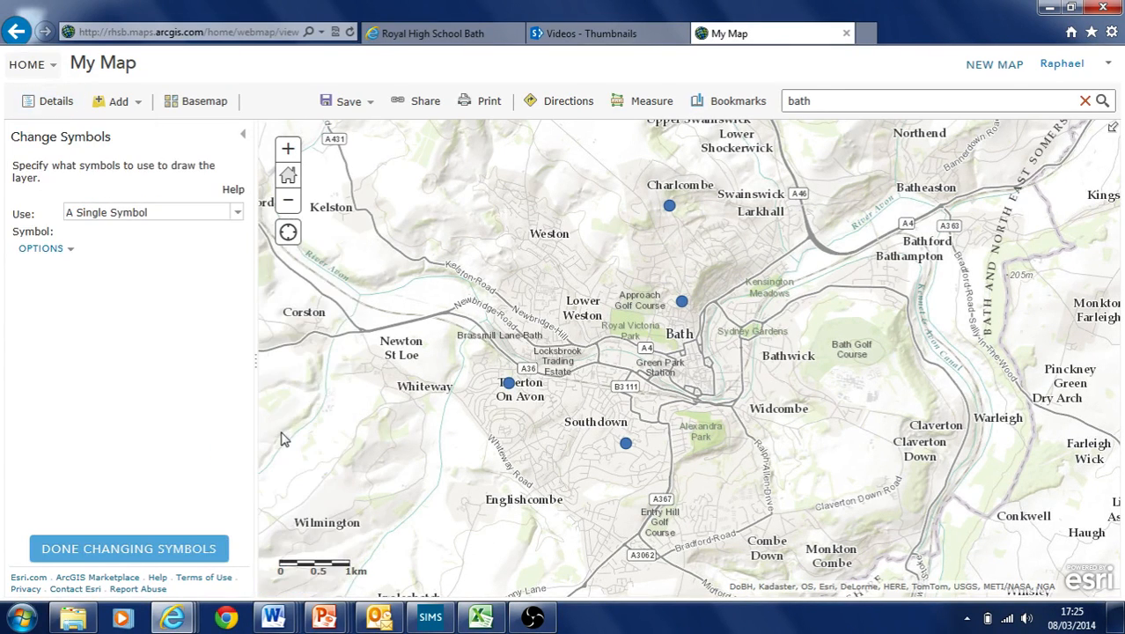
{"action": "left_click", "coordinate": [238, 215]}
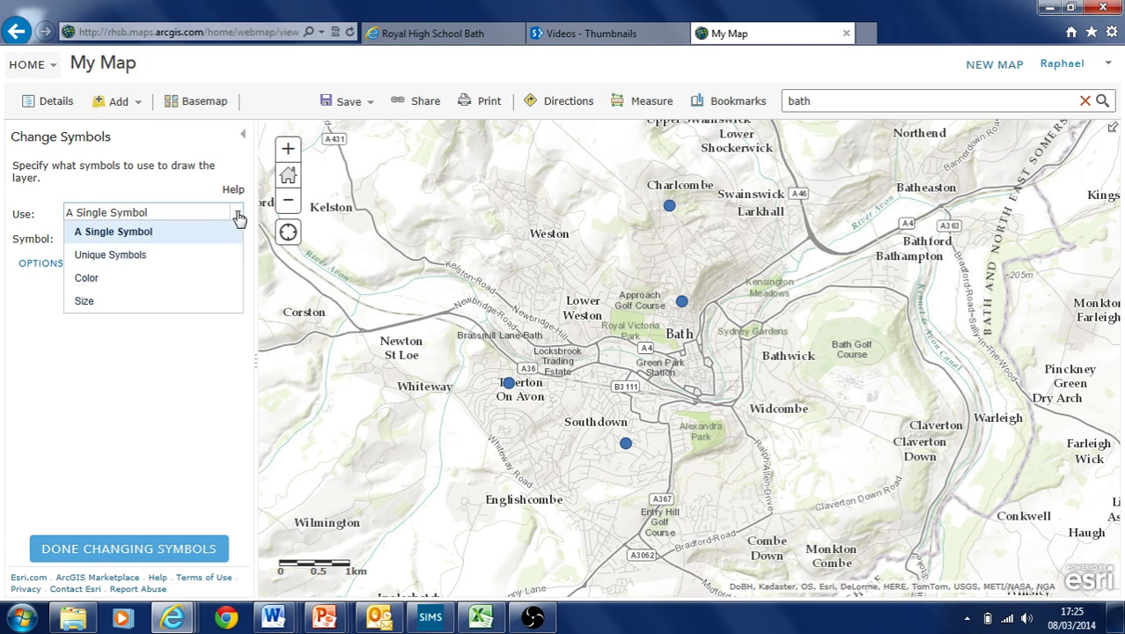
{"action": "left_click", "coordinate": [166, 305]}
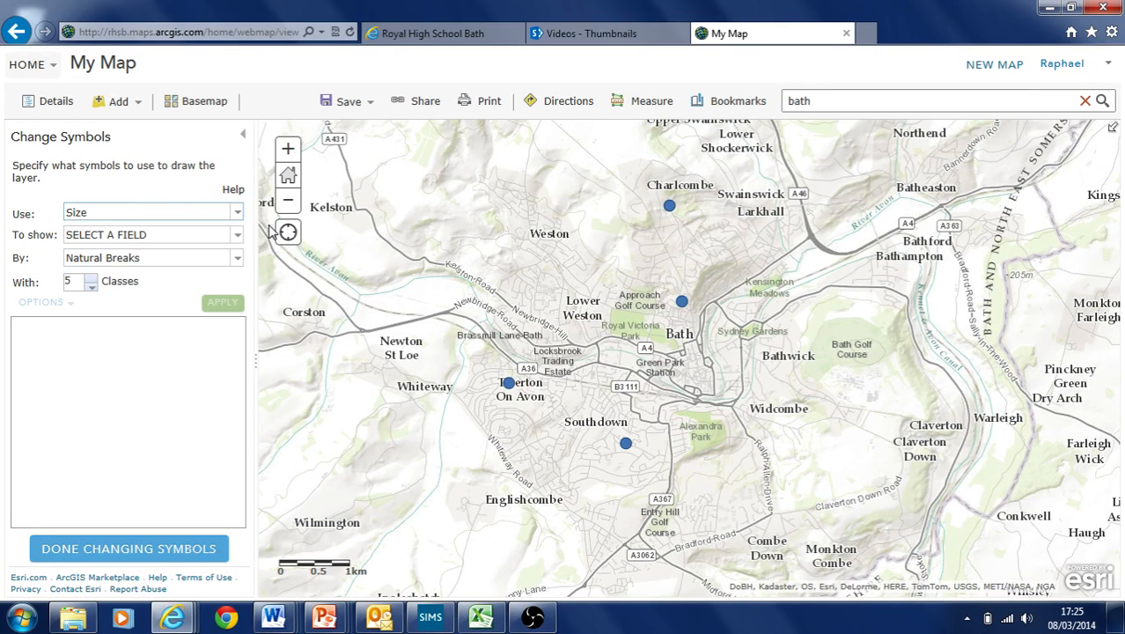
{"action": "left_click", "coordinate": [242, 236]}
{"action": "mouse_move", "coordinate": [272, 280]}
{"action": "left_mouse_down"}
{"action": "mouse_move", "coordinate": [269, 332]}
{"action": "mouse_move", "coordinate": [271, 280]}
{"action": "left_mouse_up"}
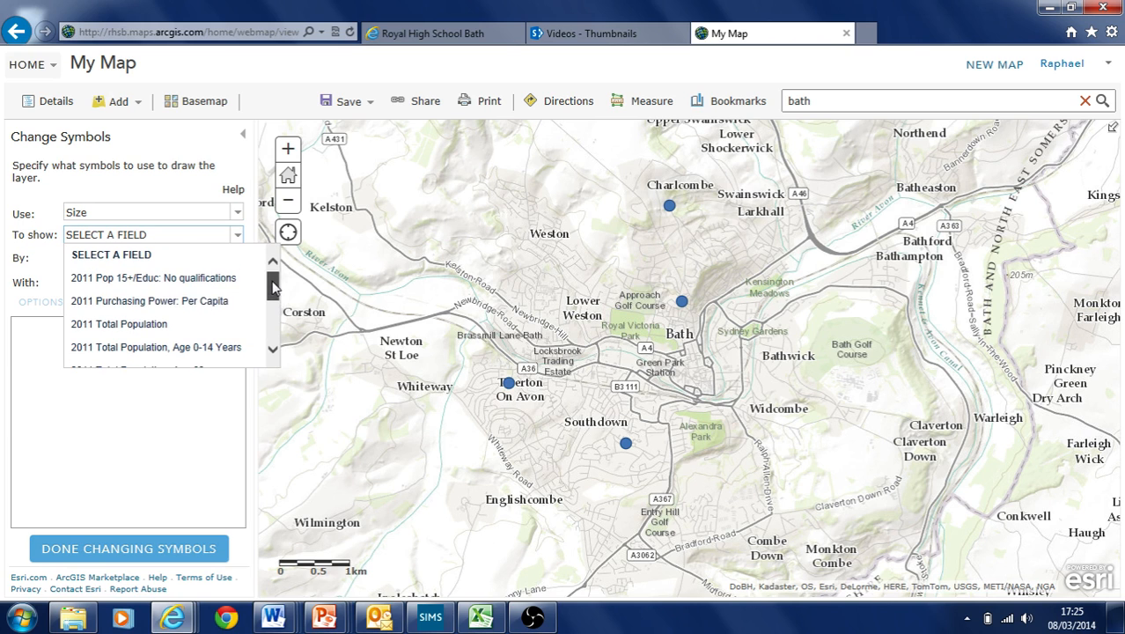
{"action": "left_click", "coordinate": [213, 301]}
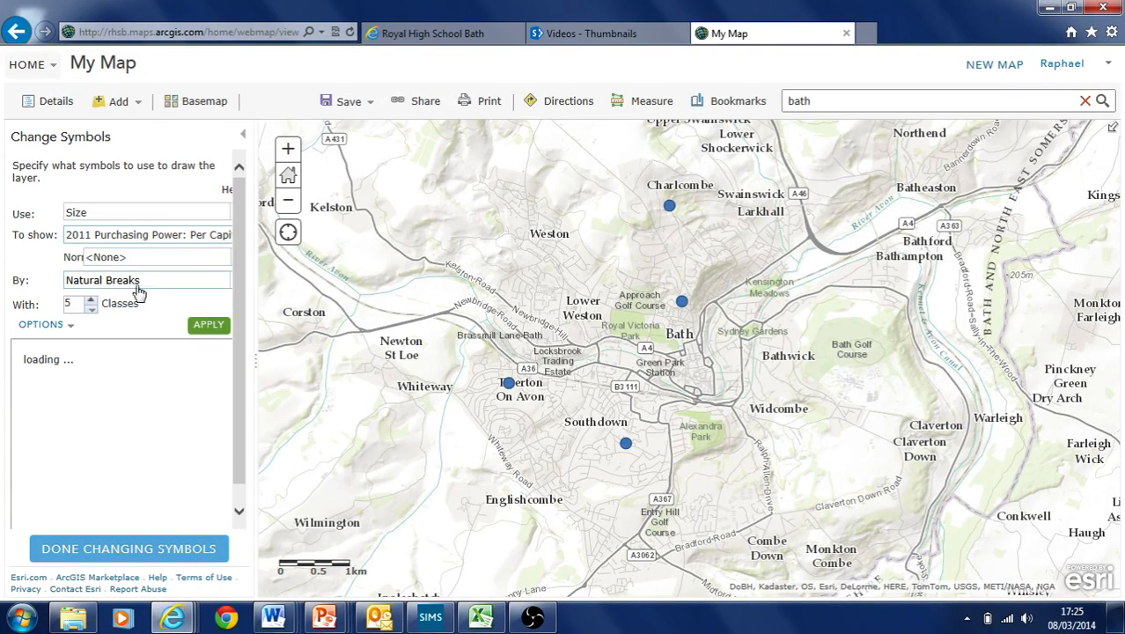
{"action": "left_click", "coordinate": [228, 327]}
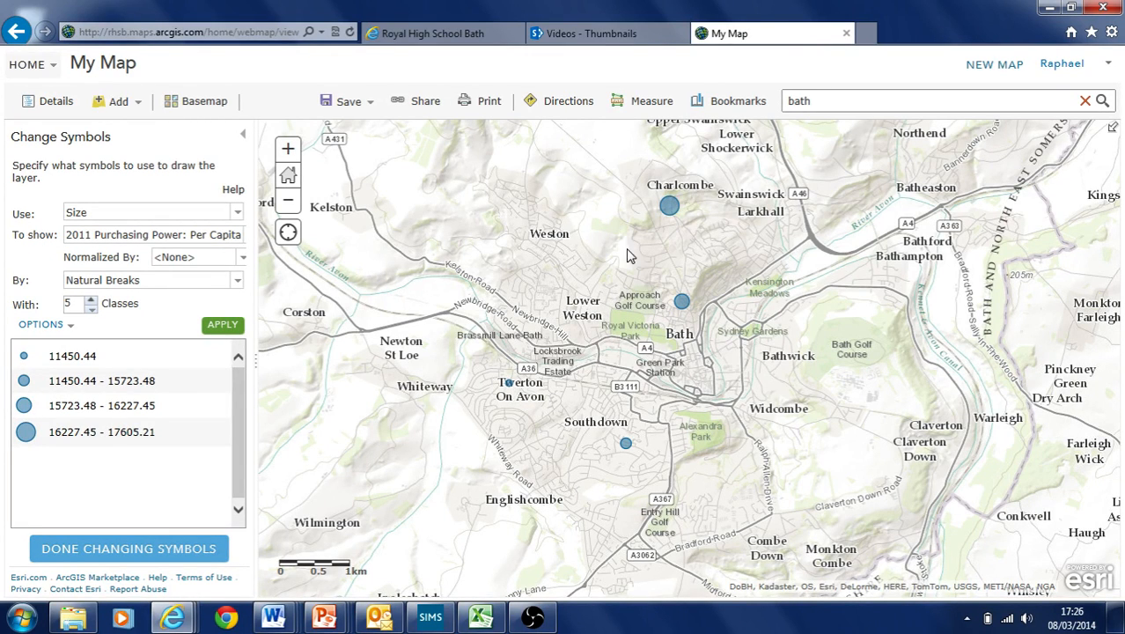
{"action": "left_click", "coordinate": [668, 205]}
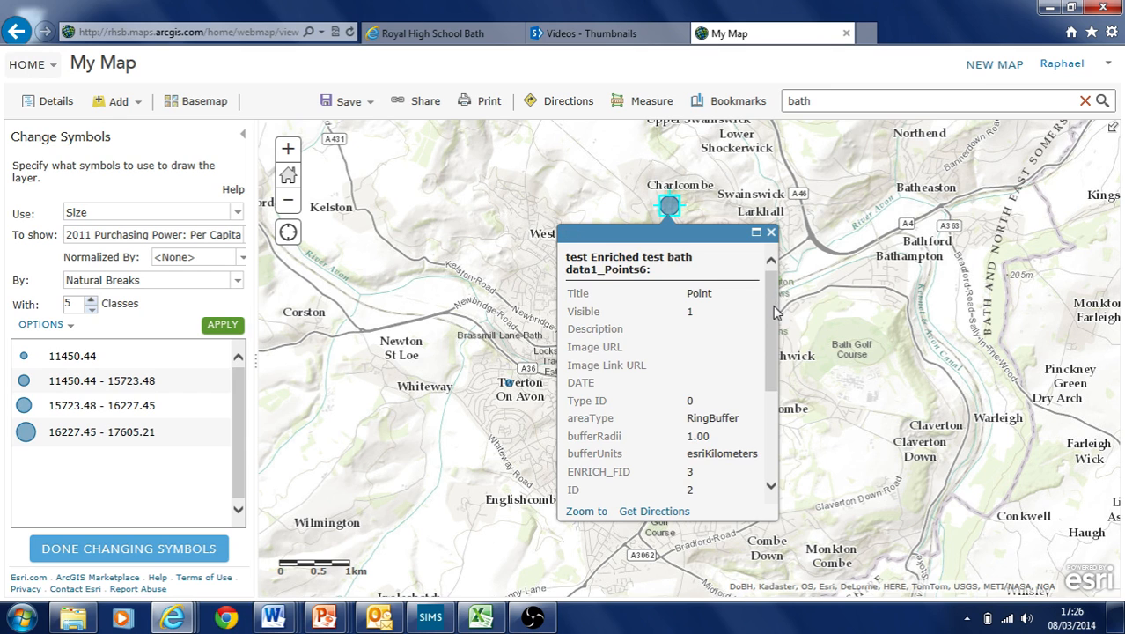
Look over the Charlcombe point's attribute values and close its pop-up
{"action": "scroll", "coordinate": [775, 304], "scroll_direction": "down", "scroll_amount": 3}
{"action": "left_click_drag", "start_coordinate": [687, 470], "coordinate": [713, 475]}
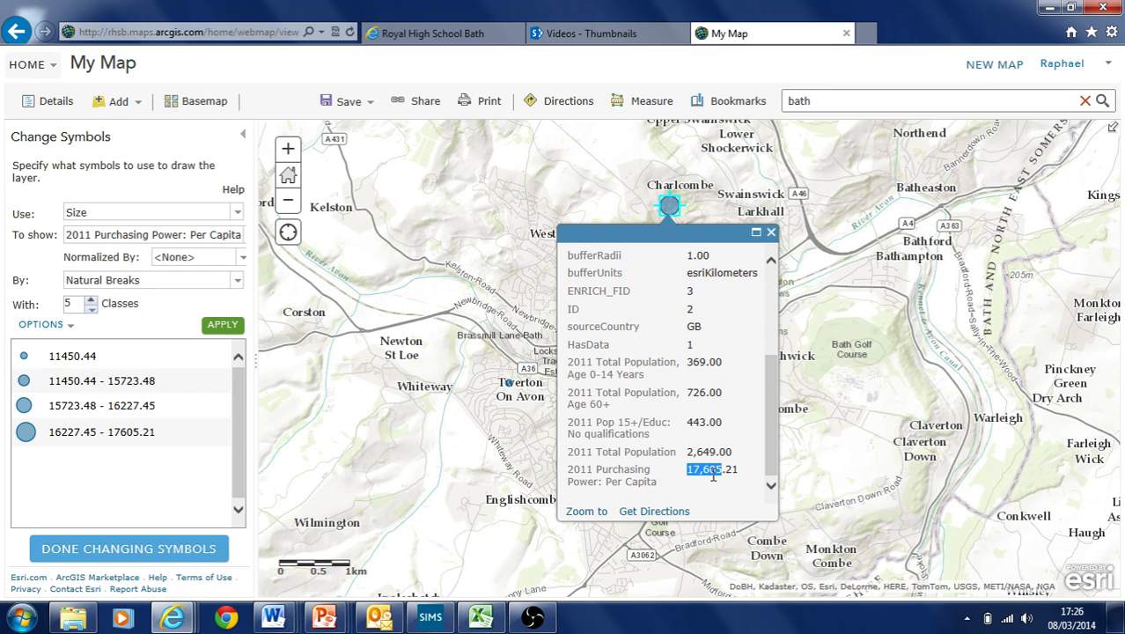
{"action": "left_click", "coordinate": [772, 234]}
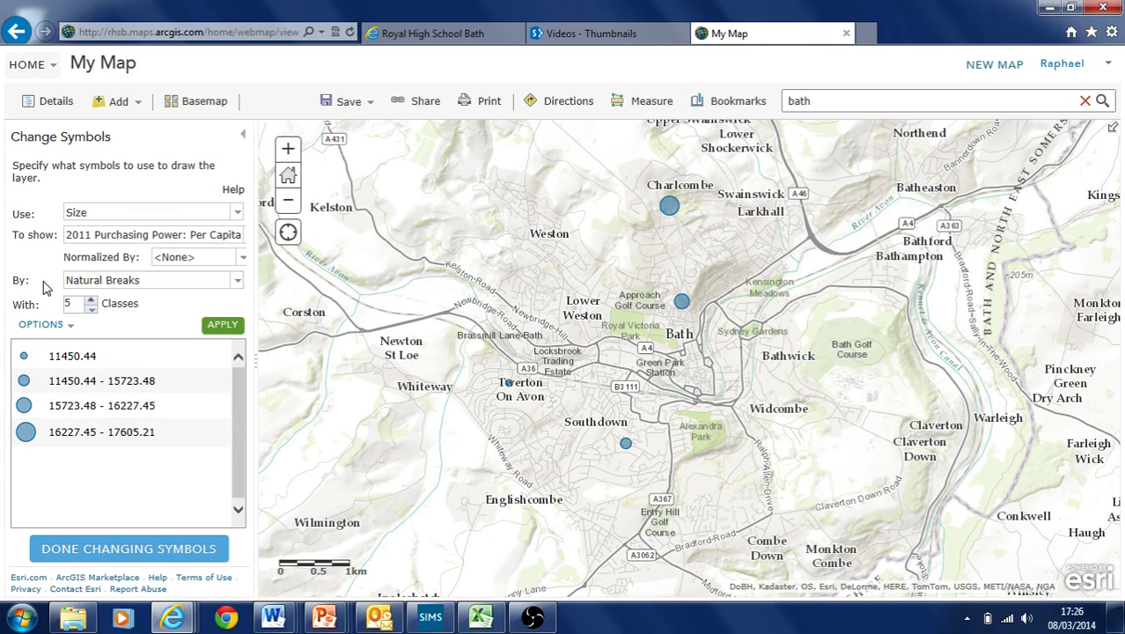
Raise the end symbol size to 60 px so circles range from 8 to 60 px
{"action": "left_click", "coordinate": [57, 325]}
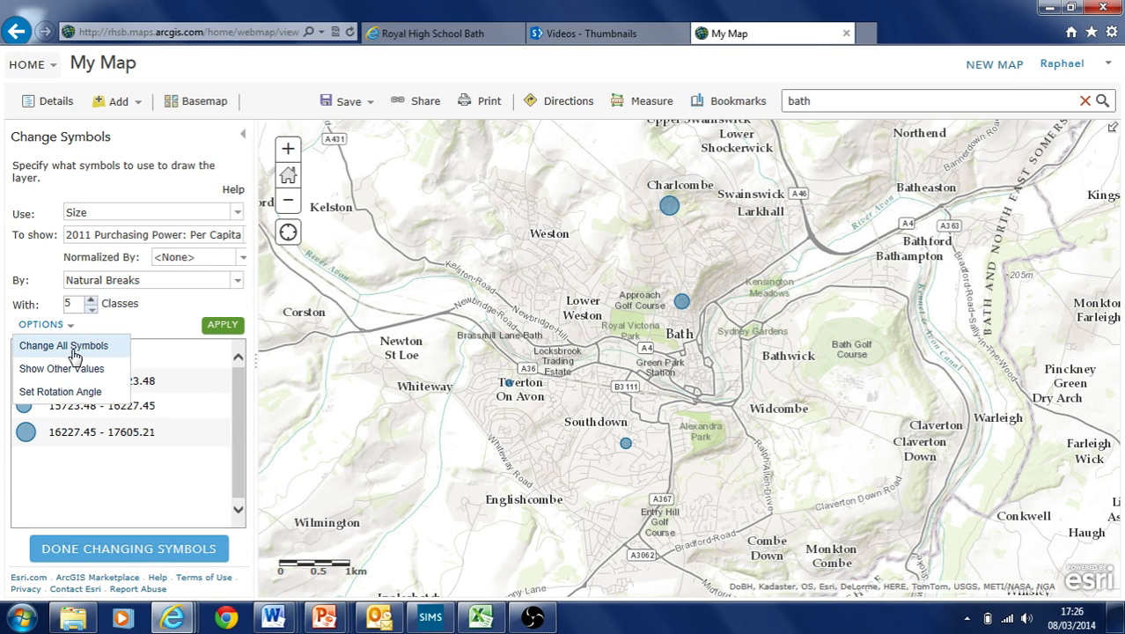
{"action": "left_click", "coordinate": [74, 350]}
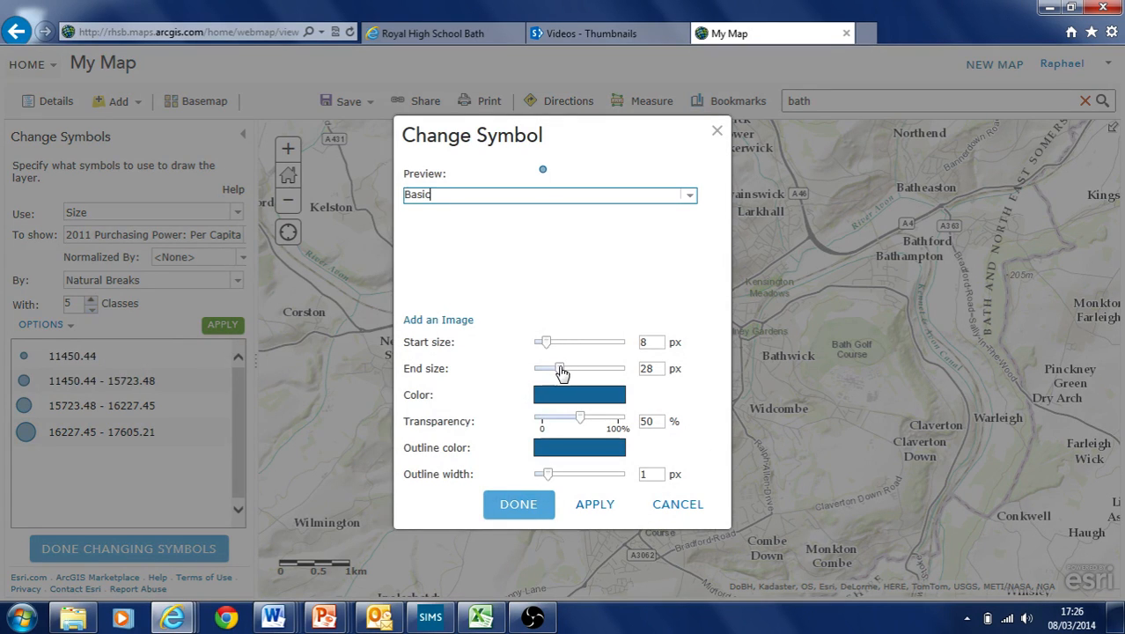
{"action": "left_click_drag", "start_coordinate": [562, 373], "coordinate": [579, 369]}
{"action": "left_click", "coordinate": [594, 506]}
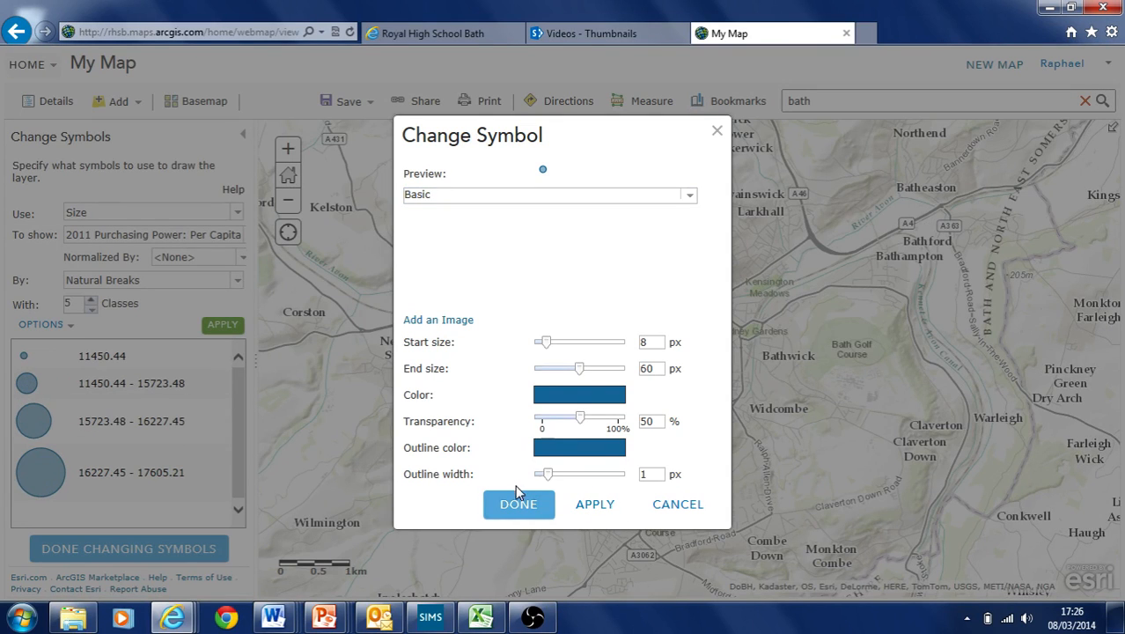
{"action": "left_click", "coordinate": [527, 505]}
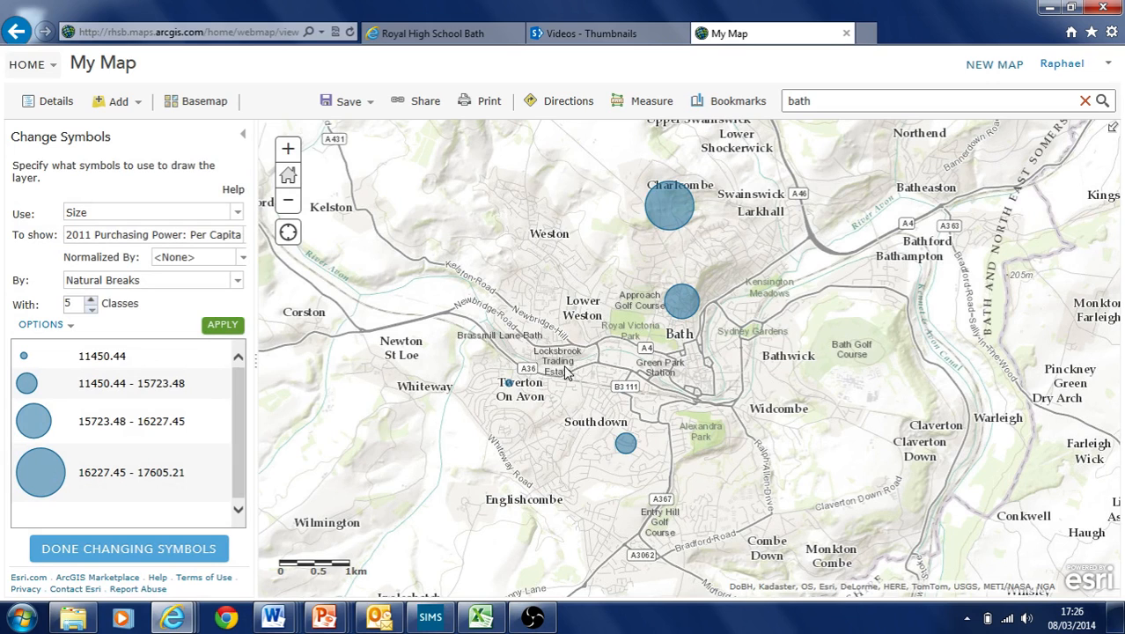
{"action": "left_click", "coordinate": [231, 214]}
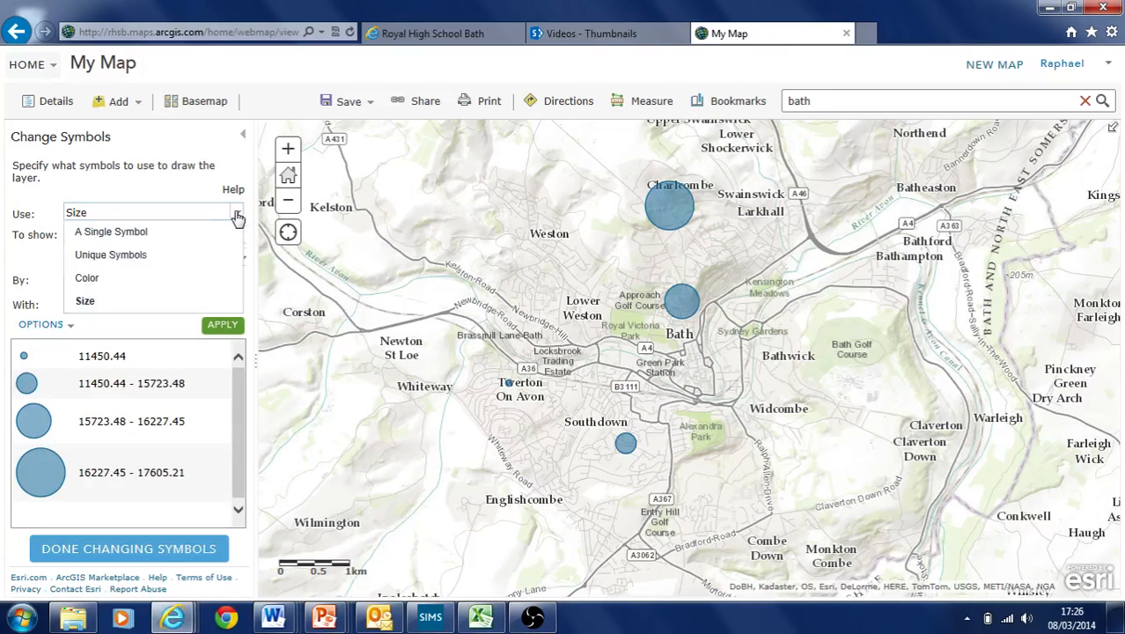
Colour the points by purchasing power using the red-yellow-blue ramp
{"action": "left_click", "coordinate": [188, 278]}
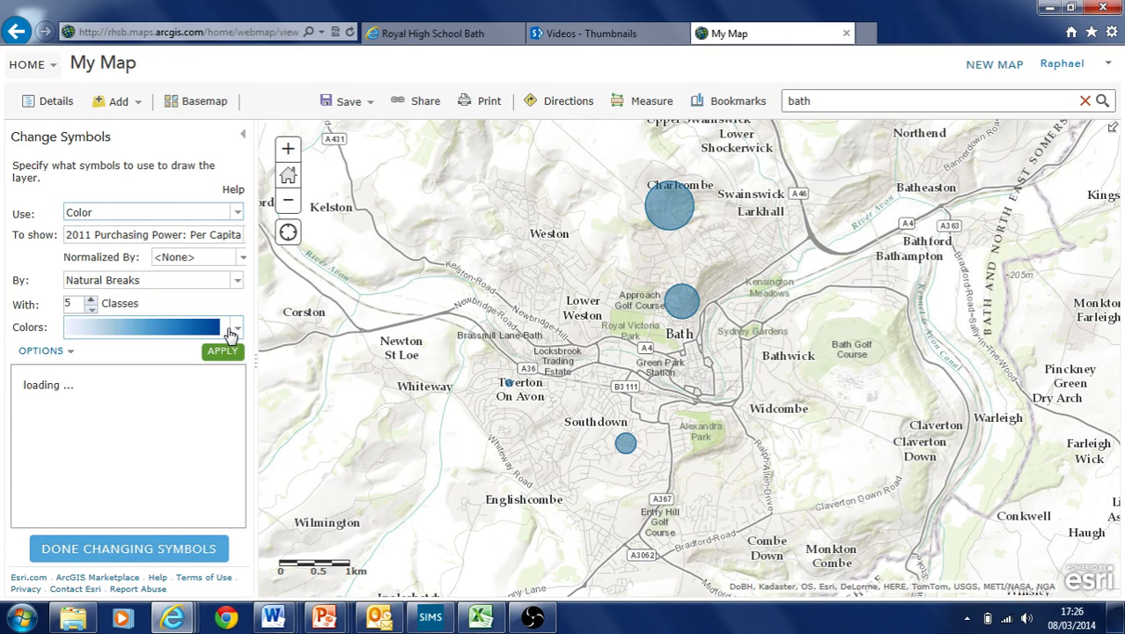
{"action": "left_click", "coordinate": [236, 327]}
{"action": "left_click_drag", "start_coordinate": [262, 377], "coordinate": [263, 482]}
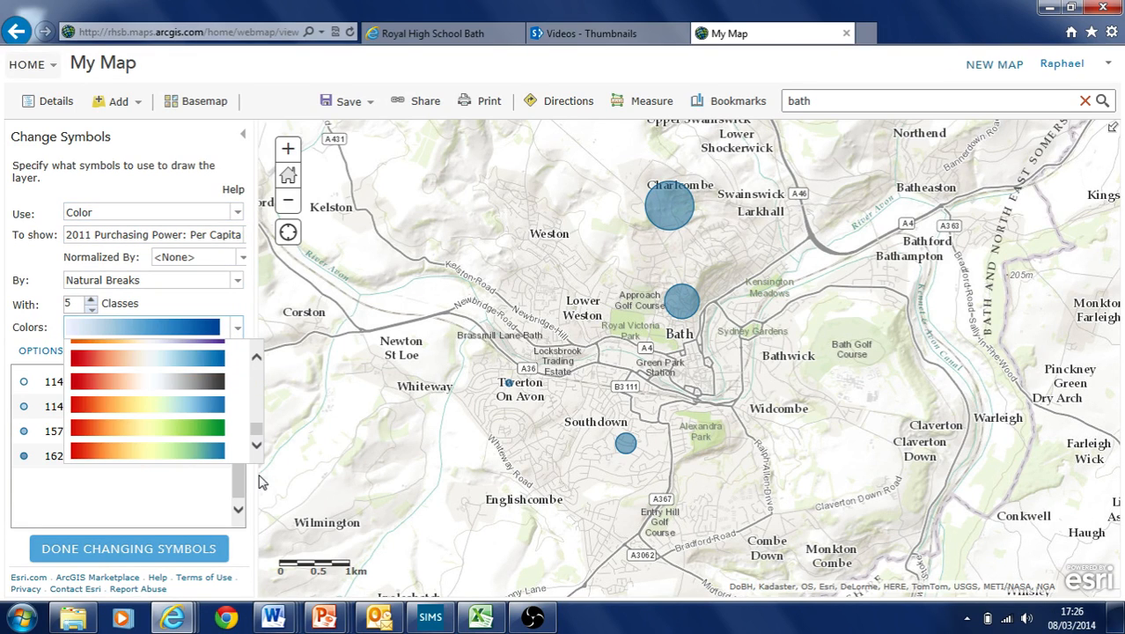
{"action": "left_click", "coordinate": [180, 409]}
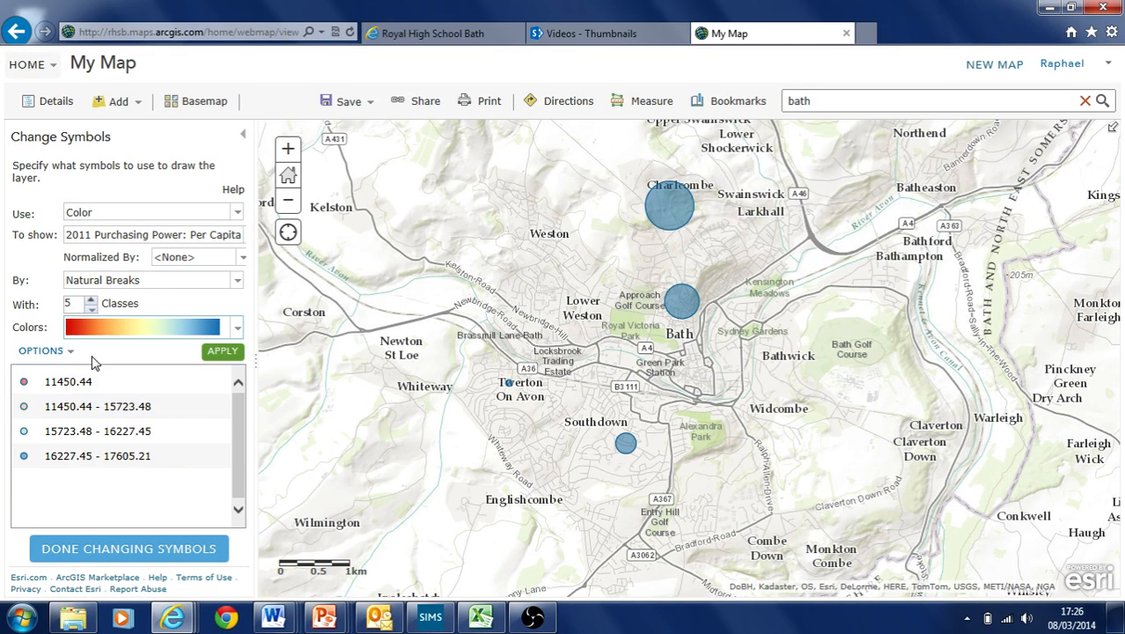
{"action": "left_click", "coordinate": [231, 352]}
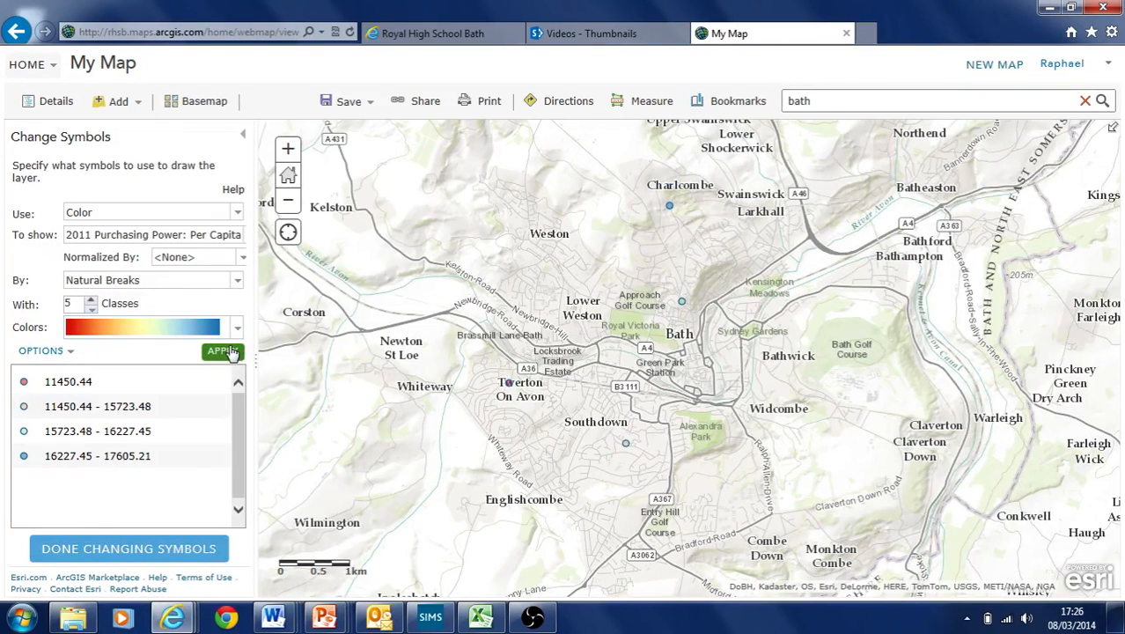
Set all point symbols to 40 px
{"action": "left_click", "coordinate": [68, 351]}
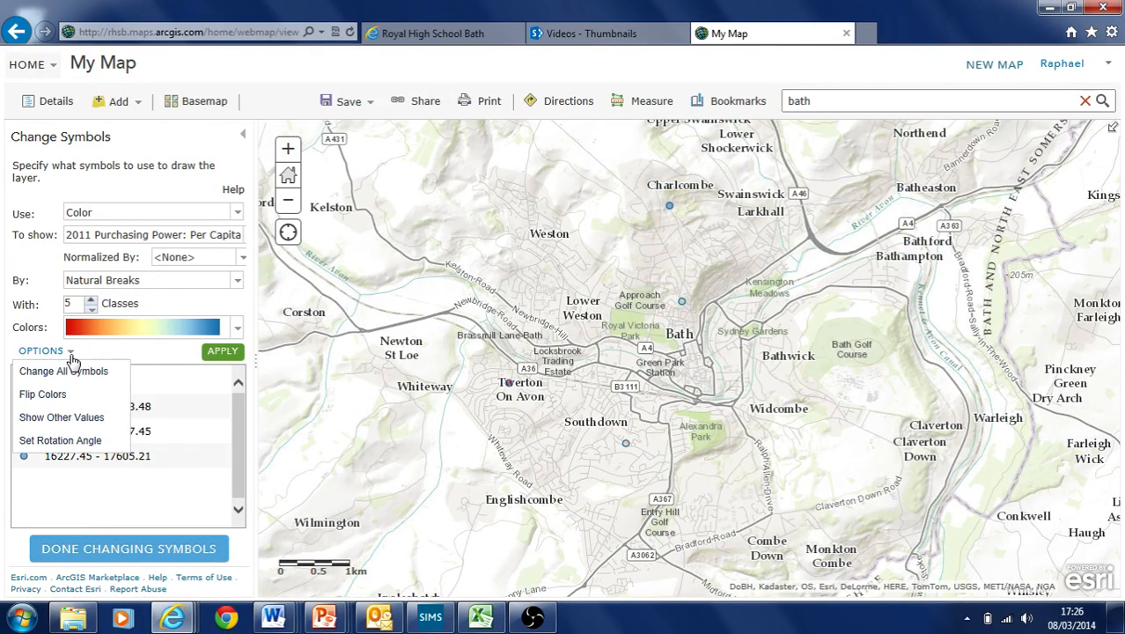
{"action": "left_click", "coordinate": [65, 374]}
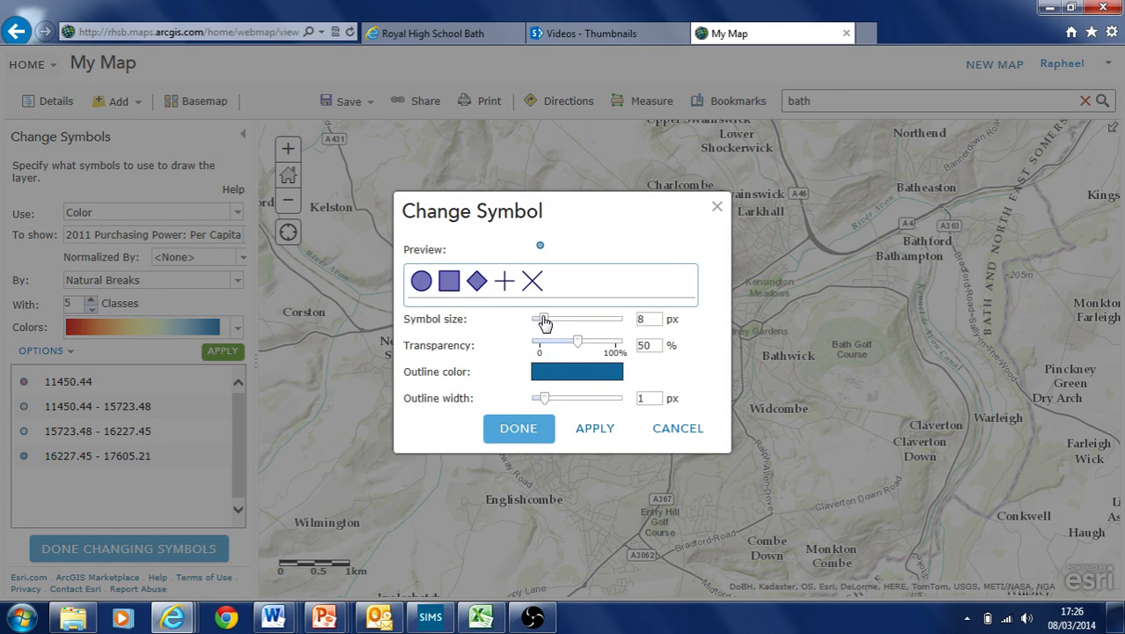
{"action": "left_click_drag", "start_coordinate": [542, 320], "coordinate": [564, 319]}
{"action": "left_click", "coordinate": [586, 461]}
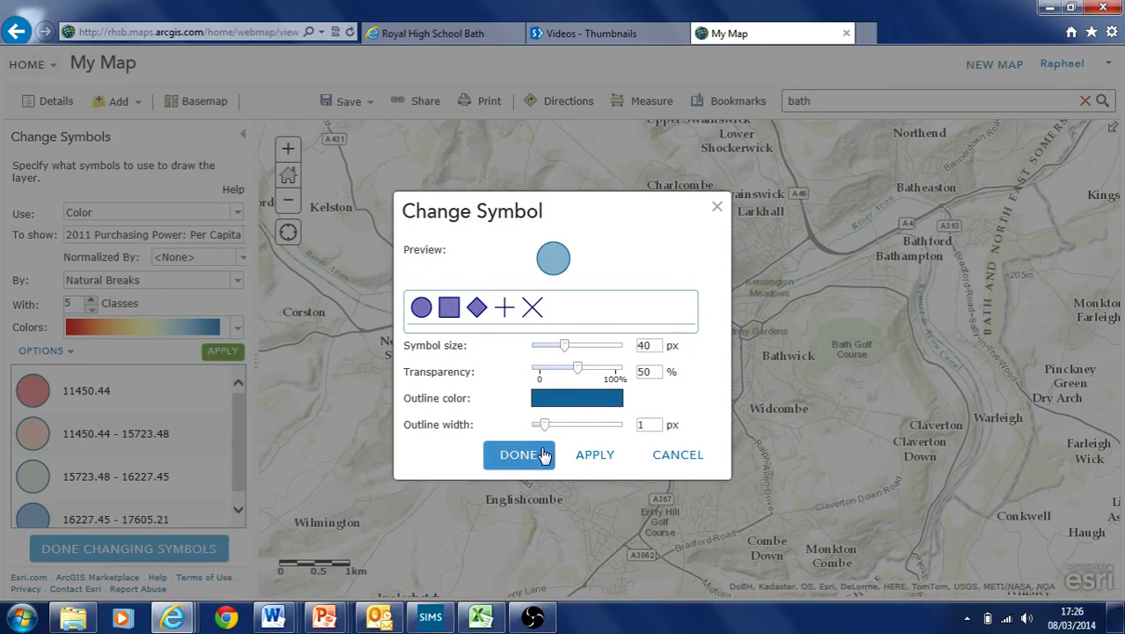
{"action": "left_click", "coordinate": [528, 456]}
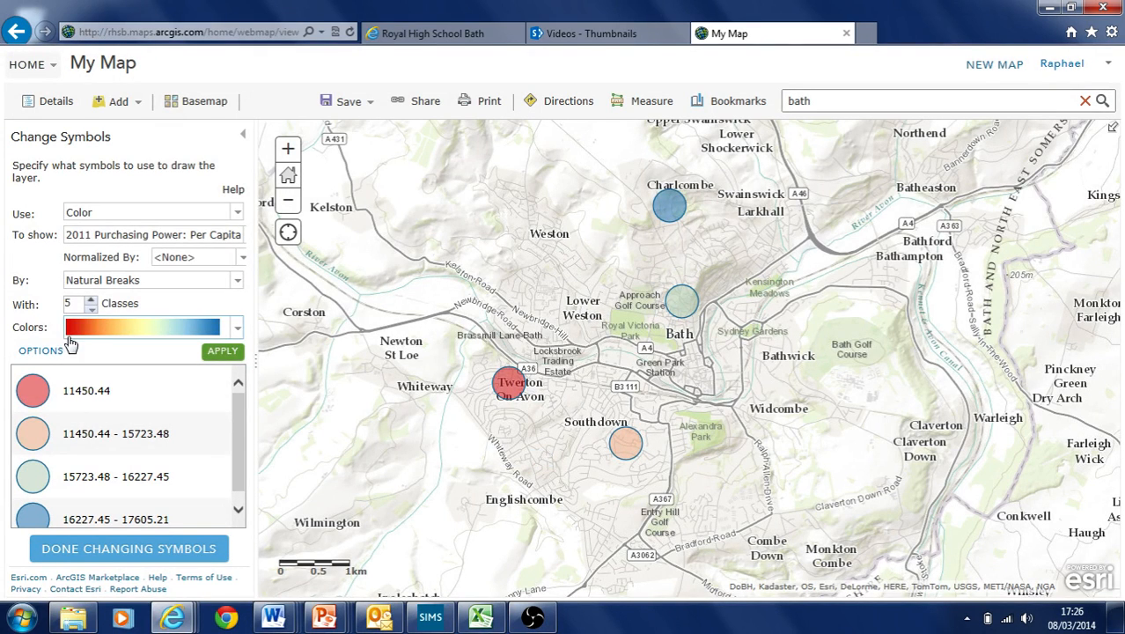
Review the style, ramp and symbol options without changes, then finish editing symbols
{"action": "left_click", "coordinate": [236, 212]}
{"action": "left_click", "coordinate": [237, 212]}
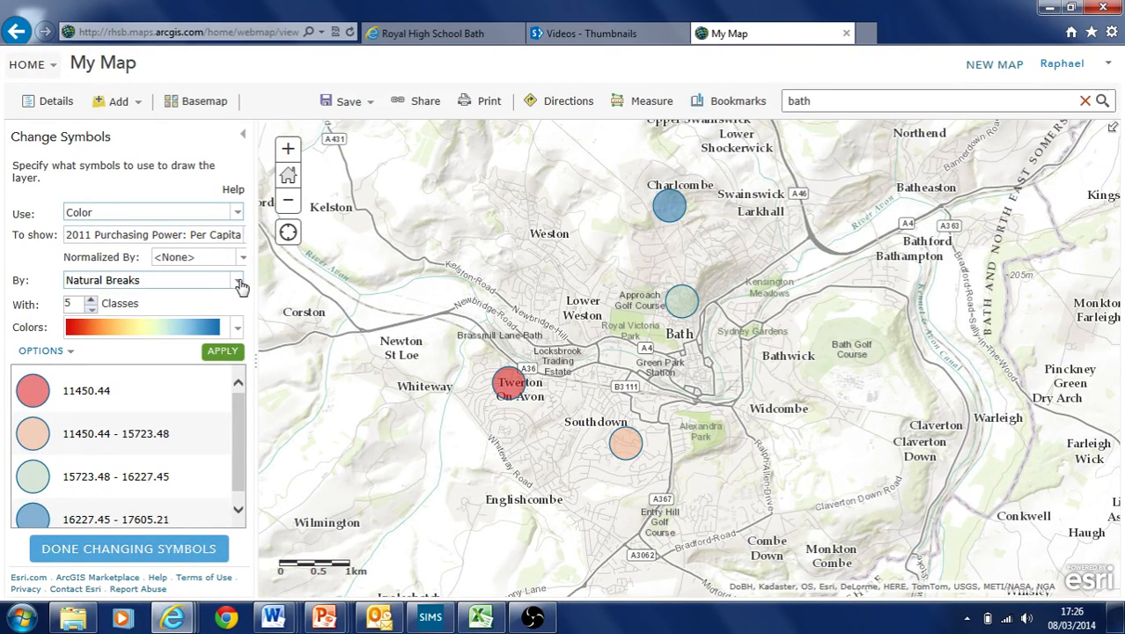
{"action": "left_click", "coordinate": [236, 327]}
{"action": "left_click", "coordinate": [236, 327]}
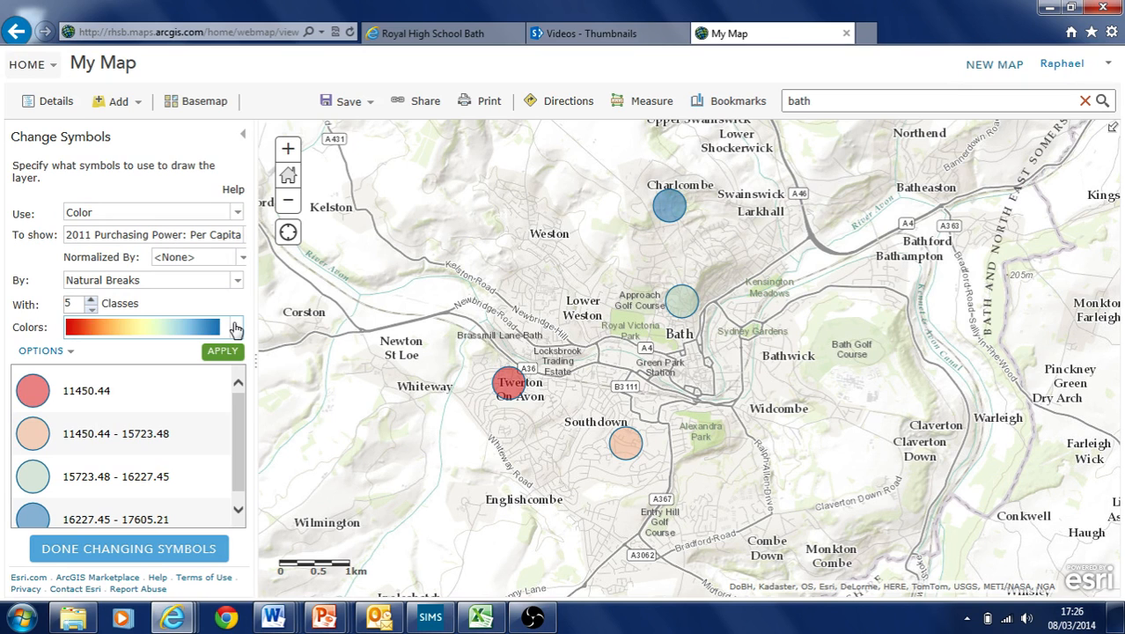
{"action": "left_click", "coordinate": [62, 351]}
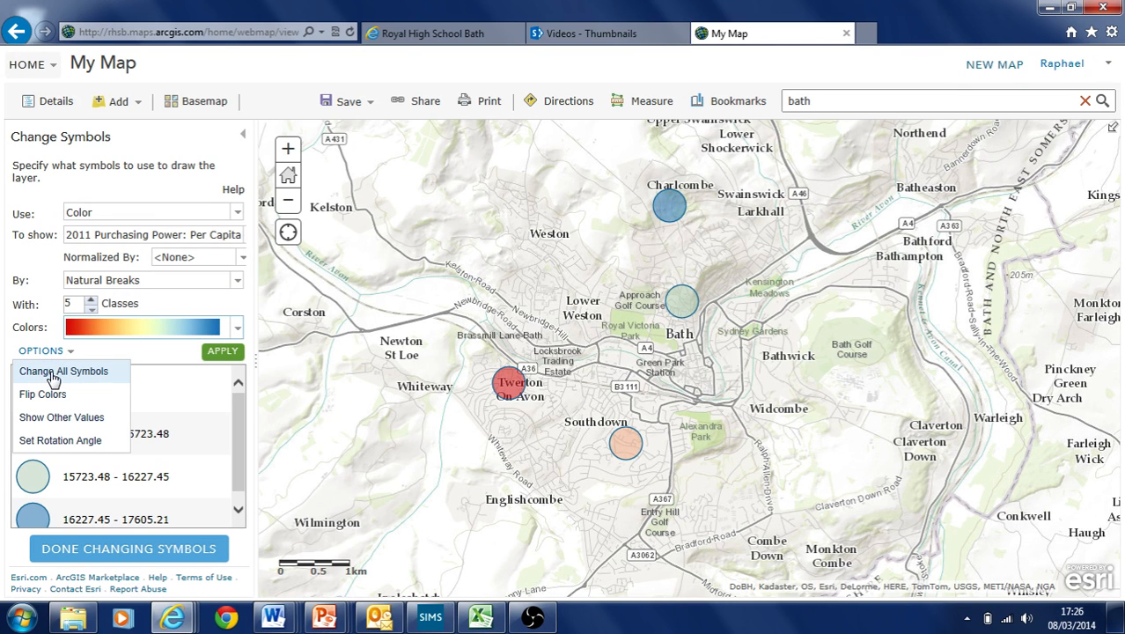
{"action": "left_click", "coordinate": [54, 372]}
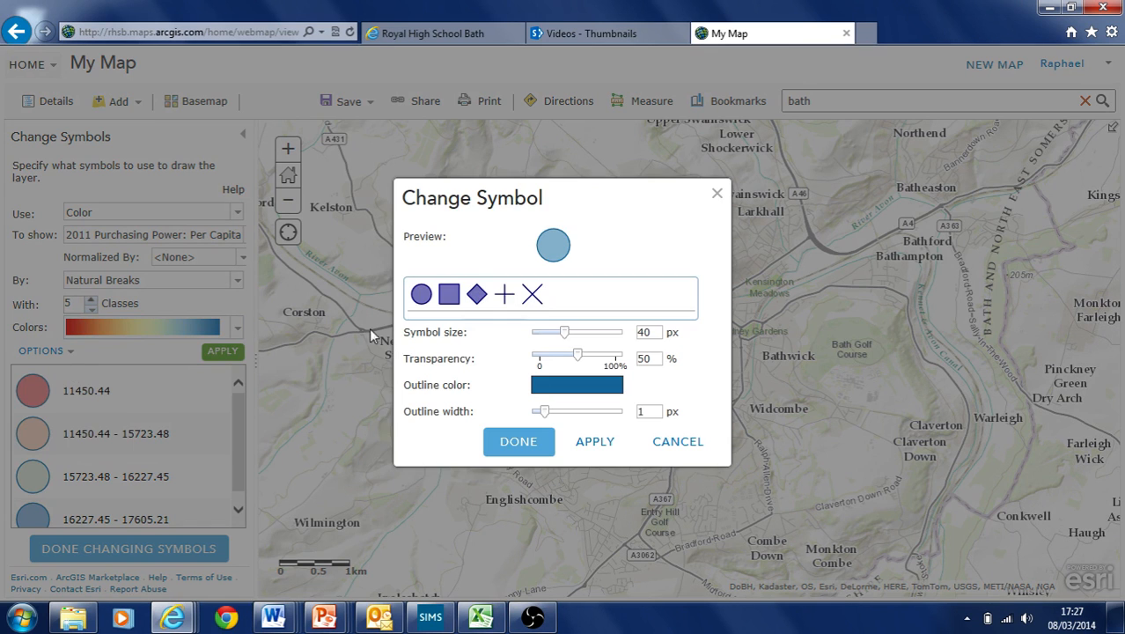
{"action": "left_click", "coordinate": [717, 194]}
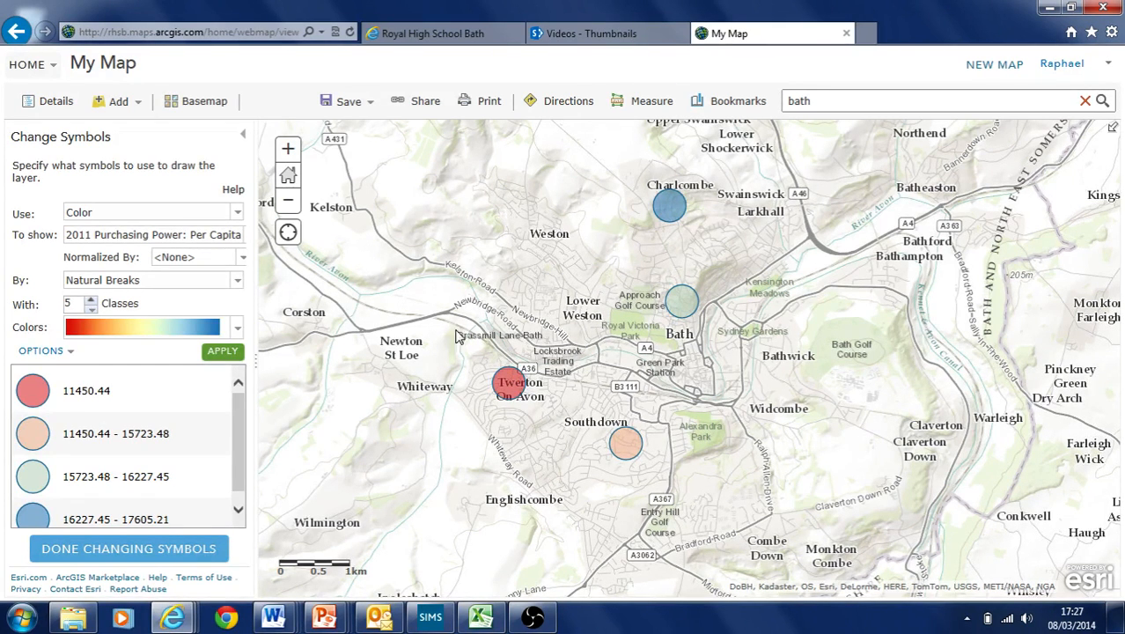
{"action": "left_click", "coordinate": [153, 550]}
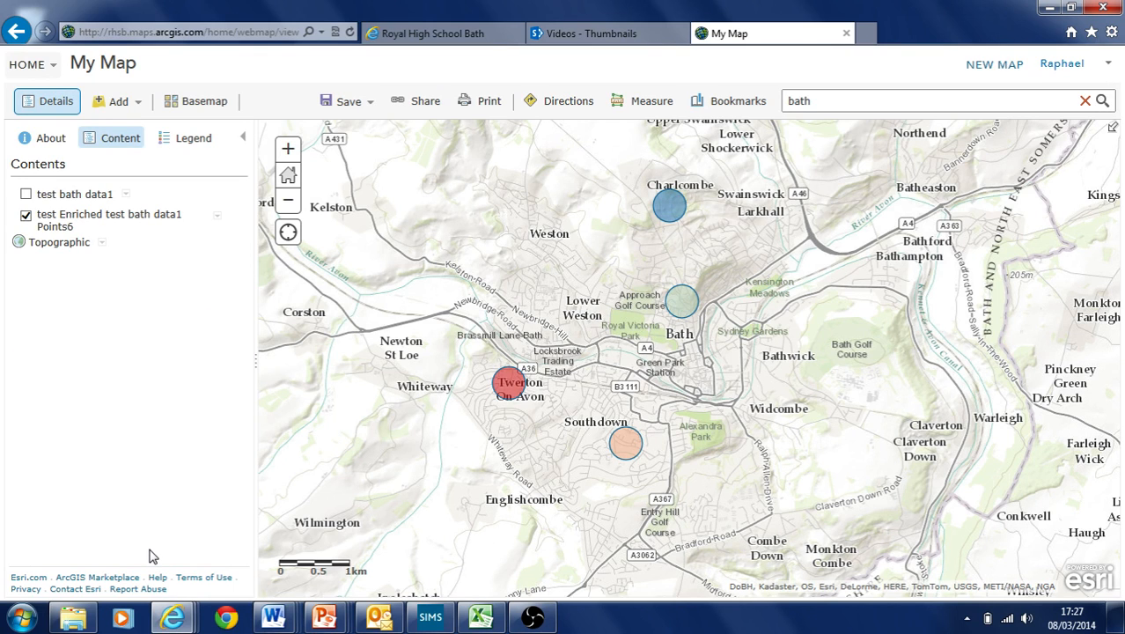
Check the Twerton point's attributes on the recoloured map
{"action": "left_click", "coordinate": [119, 103]}
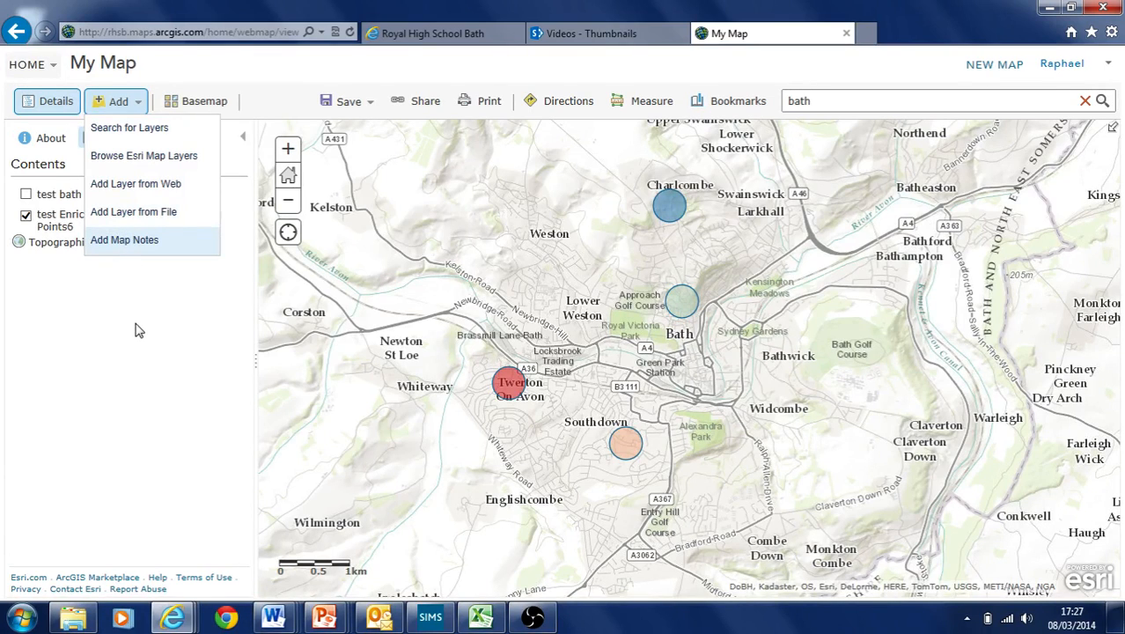
{"action": "left_click", "coordinate": [118, 101]}
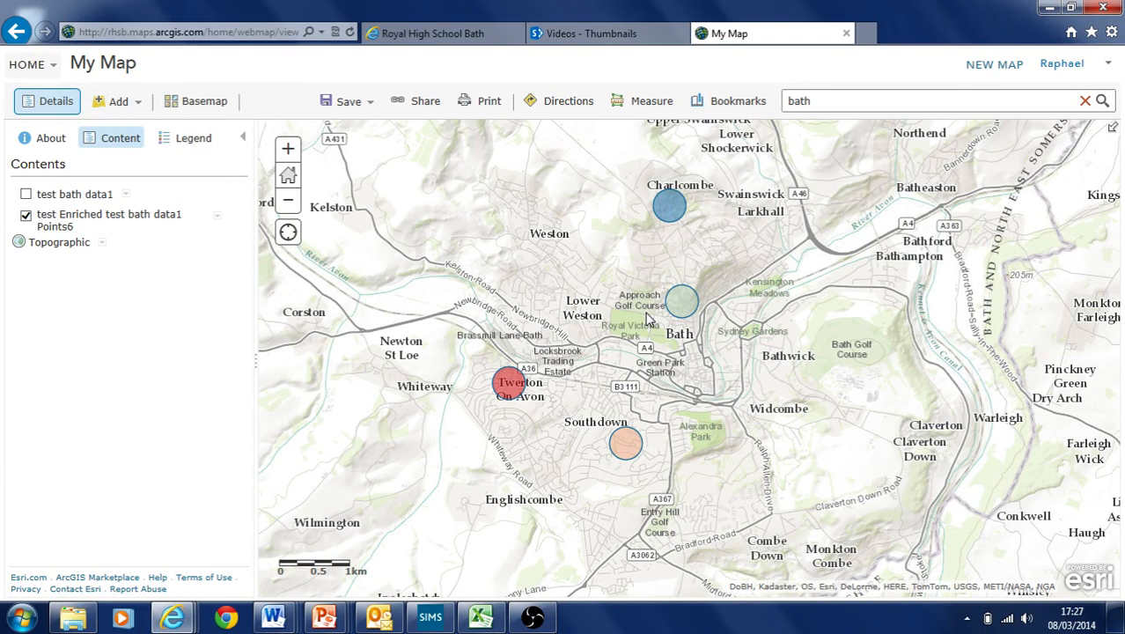
{"action": "left_click", "coordinate": [510, 381]}
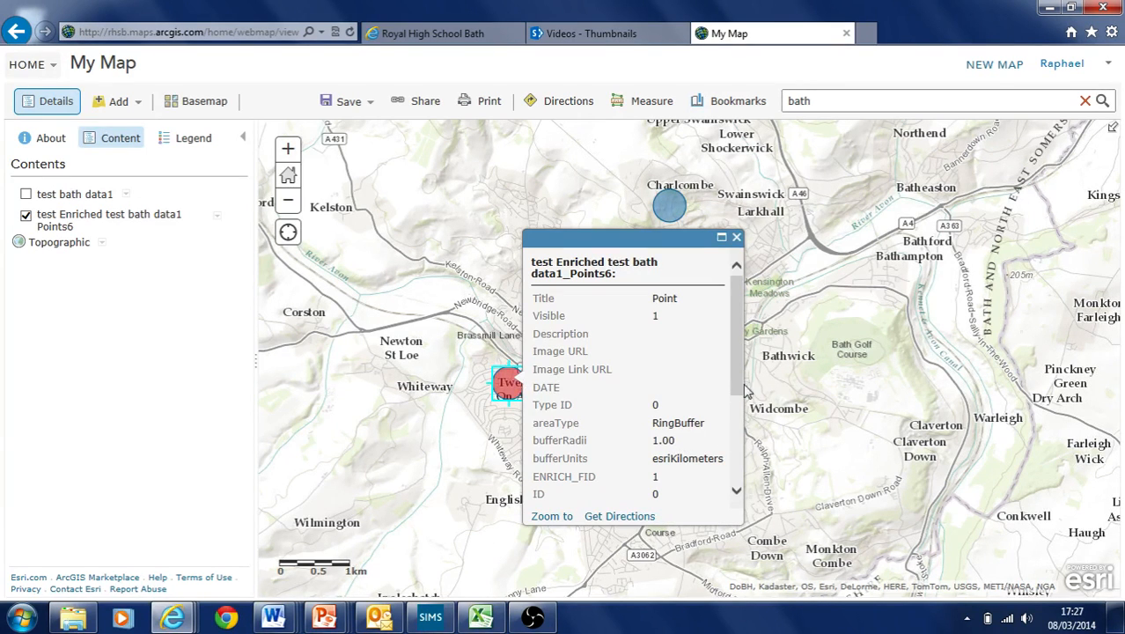
{"action": "left_click", "coordinate": [737, 238]}
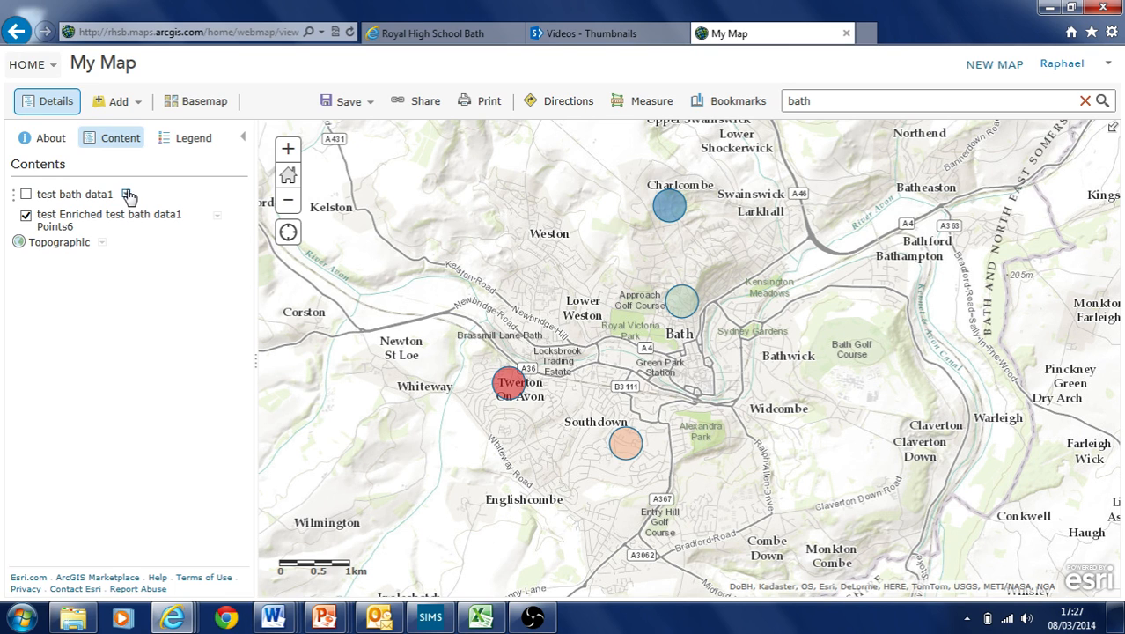
Show the enriched points layer and hide the test bath data1 pins
{"action": "left_click", "coordinate": [25, 194]}
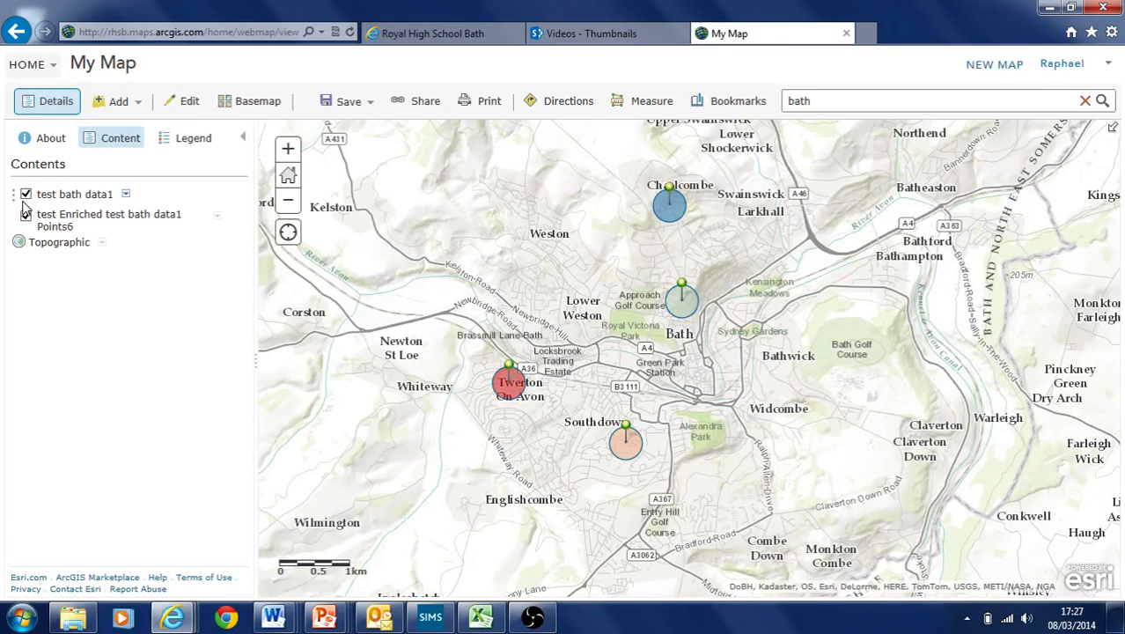
{"action": "left_click", "coordinate": [26, 216]}
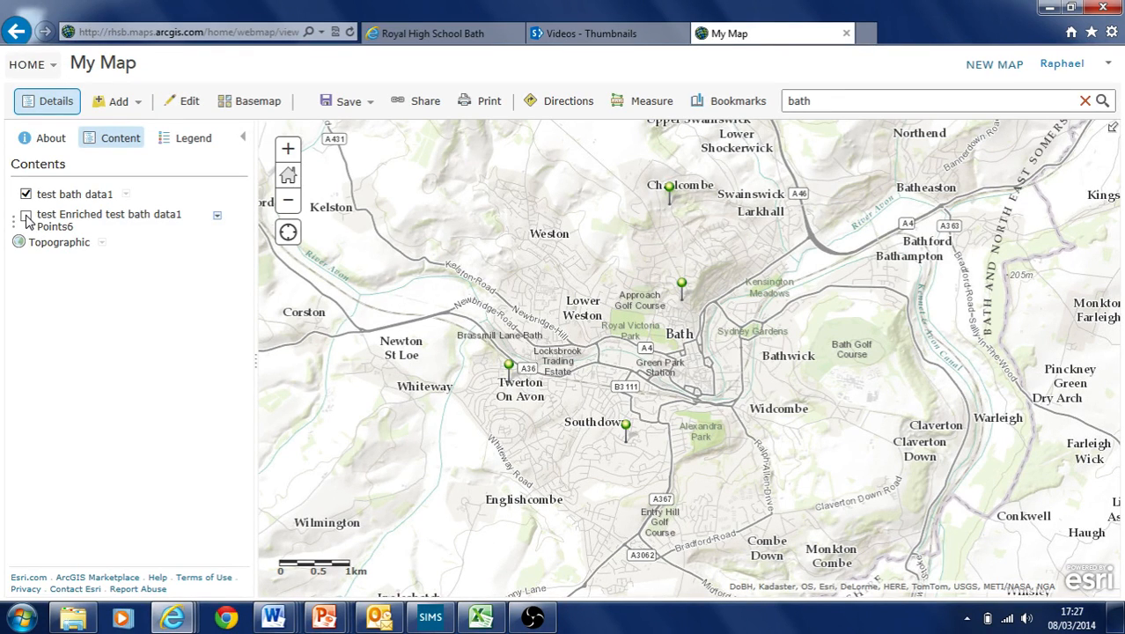
{"action": "left_click", "coordinate": [26, 218]}
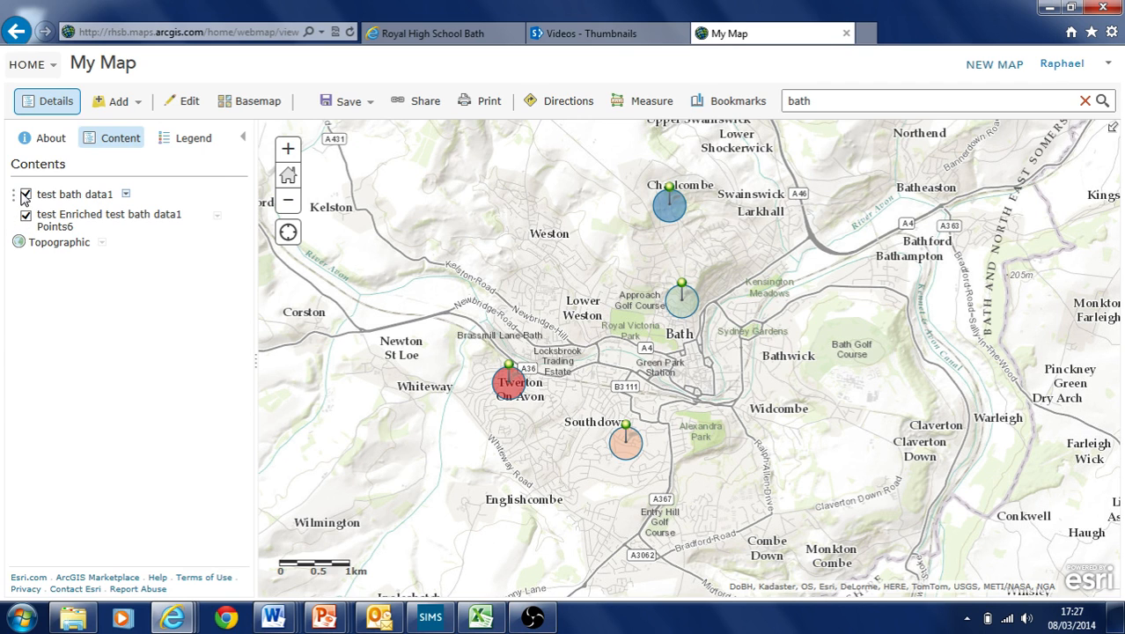
{"action": "left_click", "coordinate": [26, 194]}
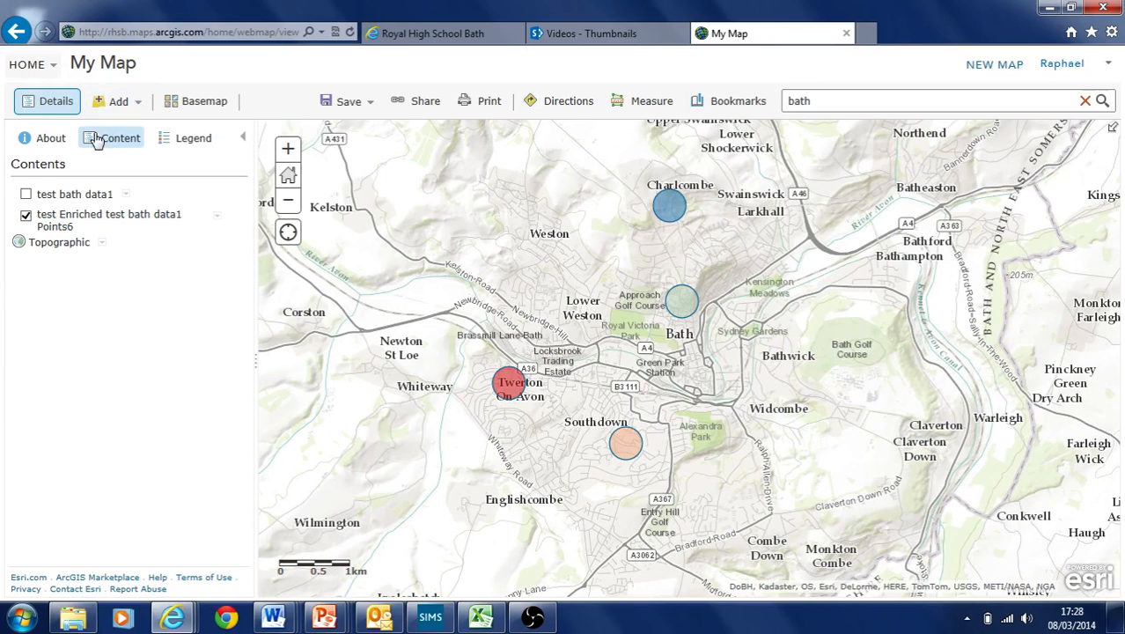
Search ArcGIS Online for 'deprivation' and add the South West IMD 2010 LSOA layer
{"action": "left_click", "coordinate": [113, 102]}
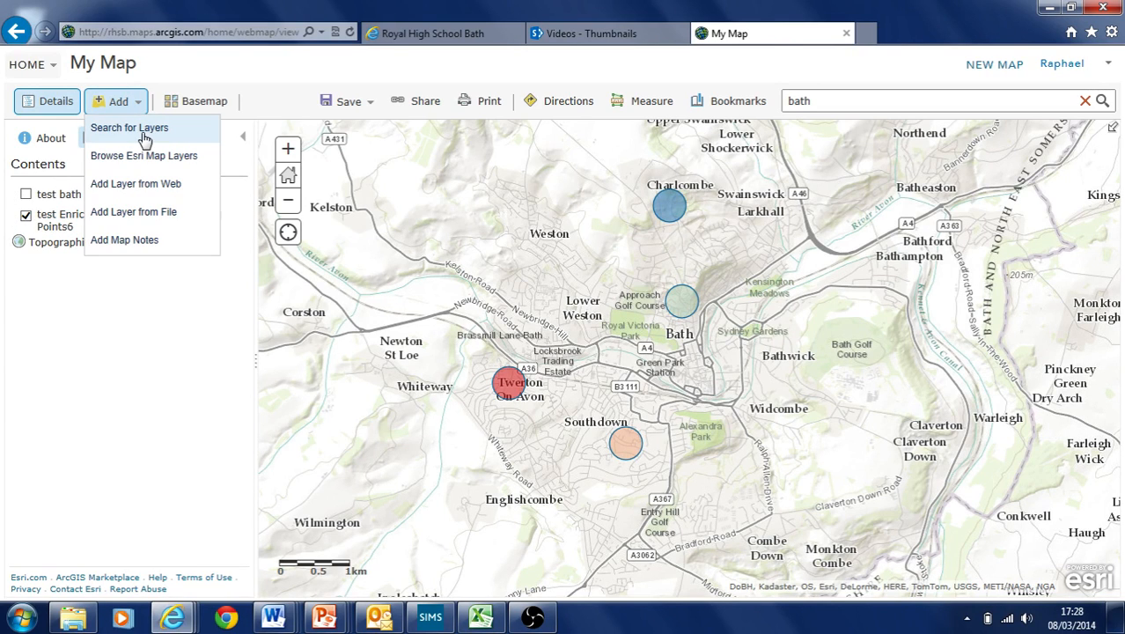
{"action": "left_click", "coordinate": [140, 128]}
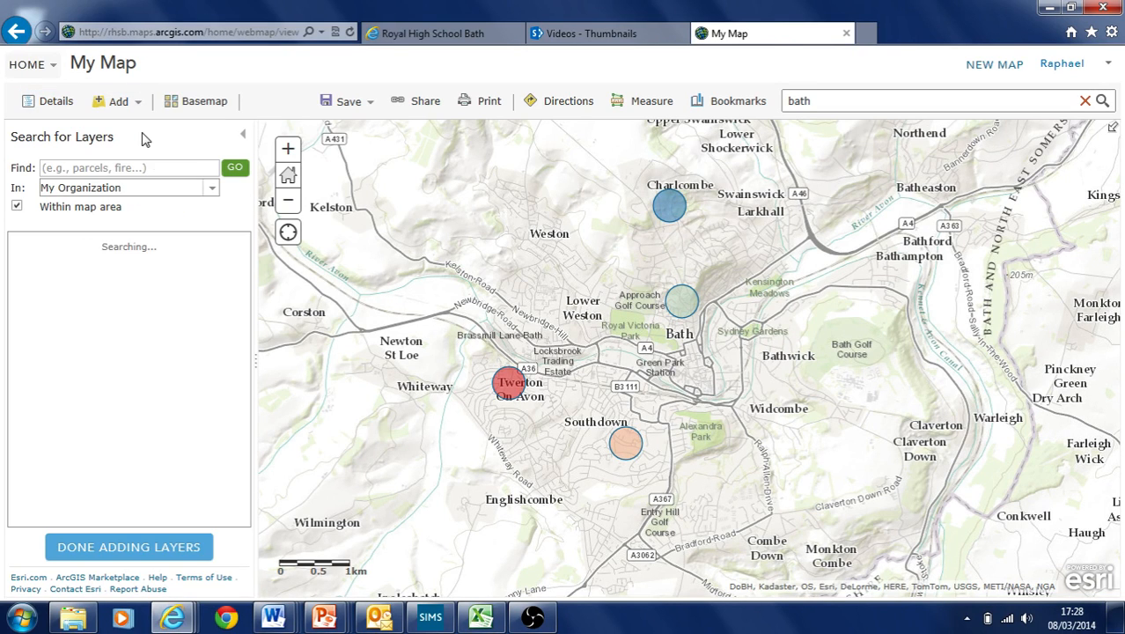
{"action": "left_click", "coordinate": [211, 188]}
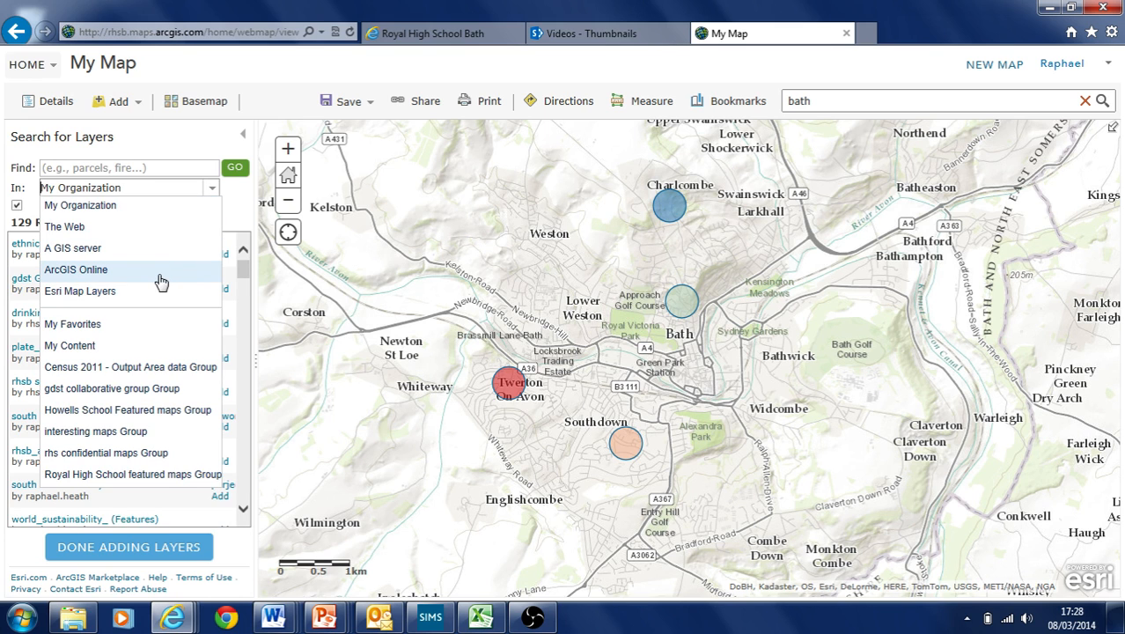
{"action": "left_click", "coordinate": [102, 280]}
{"action": "left_click", "coordinate": [70, 165]}
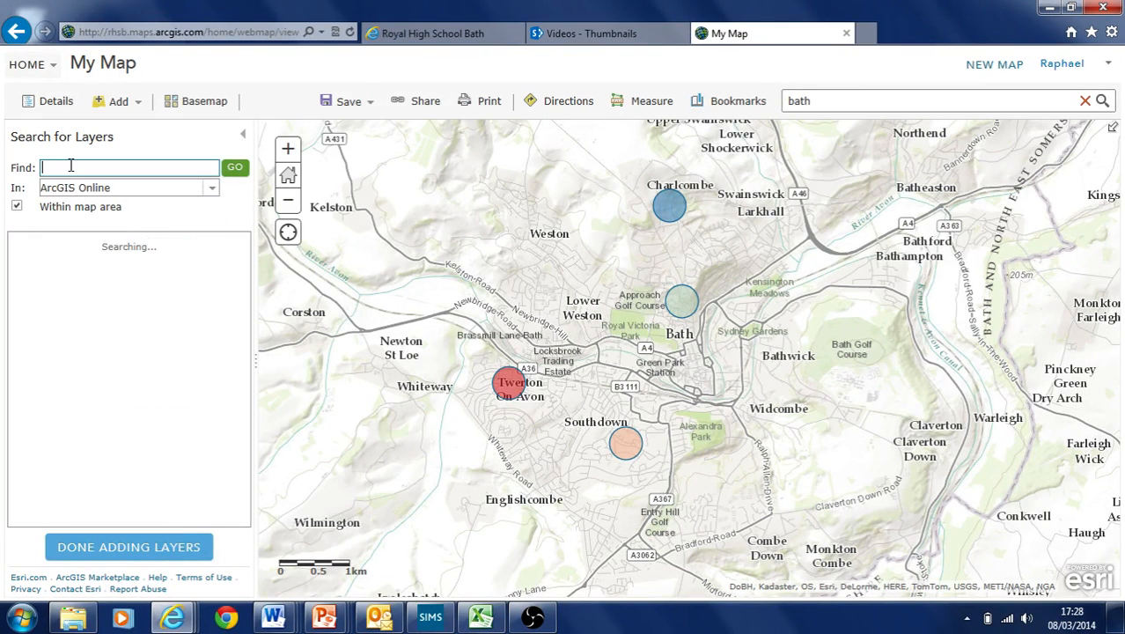
{"action": "type", "text": "deprivation"}
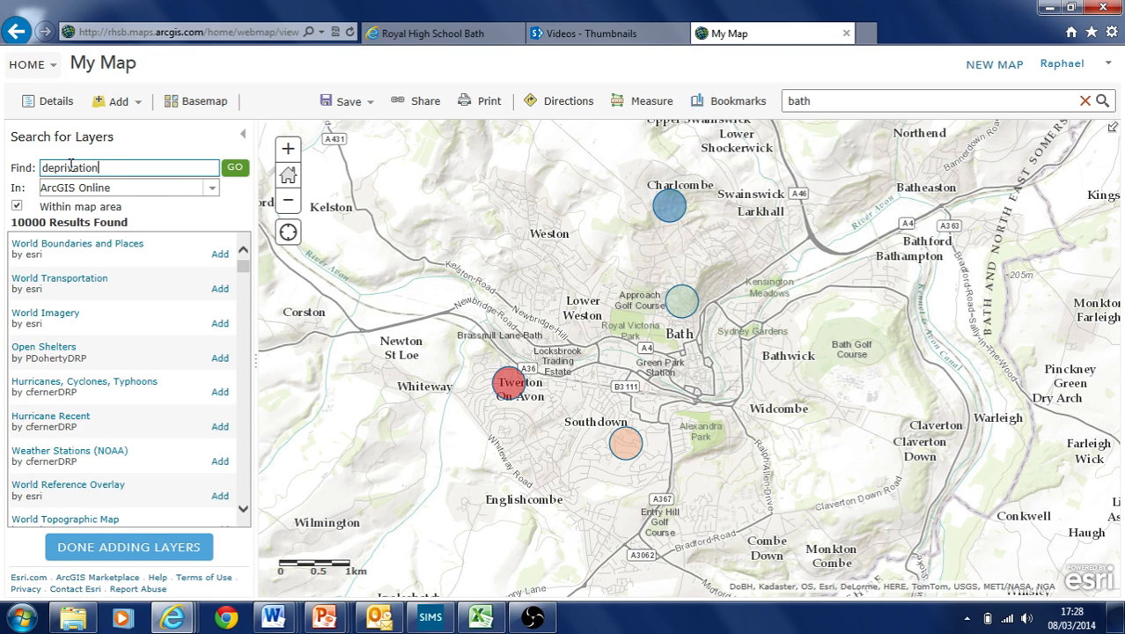
{"action": "key", "text": "Return"}
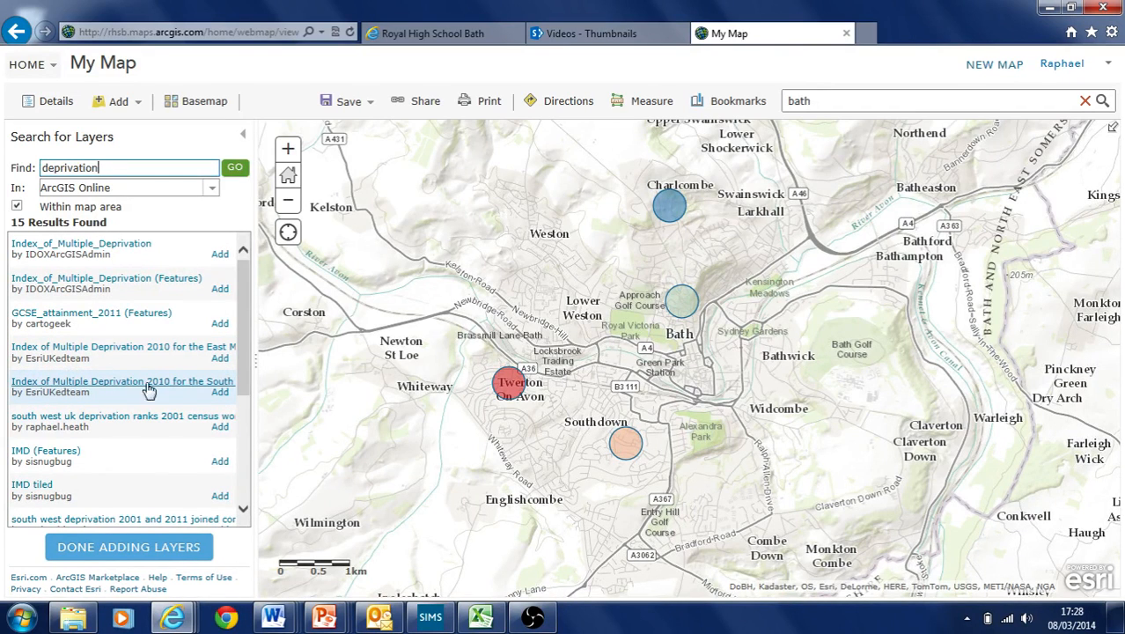
{"action": "left_click", "coordinate": [219, 391]}
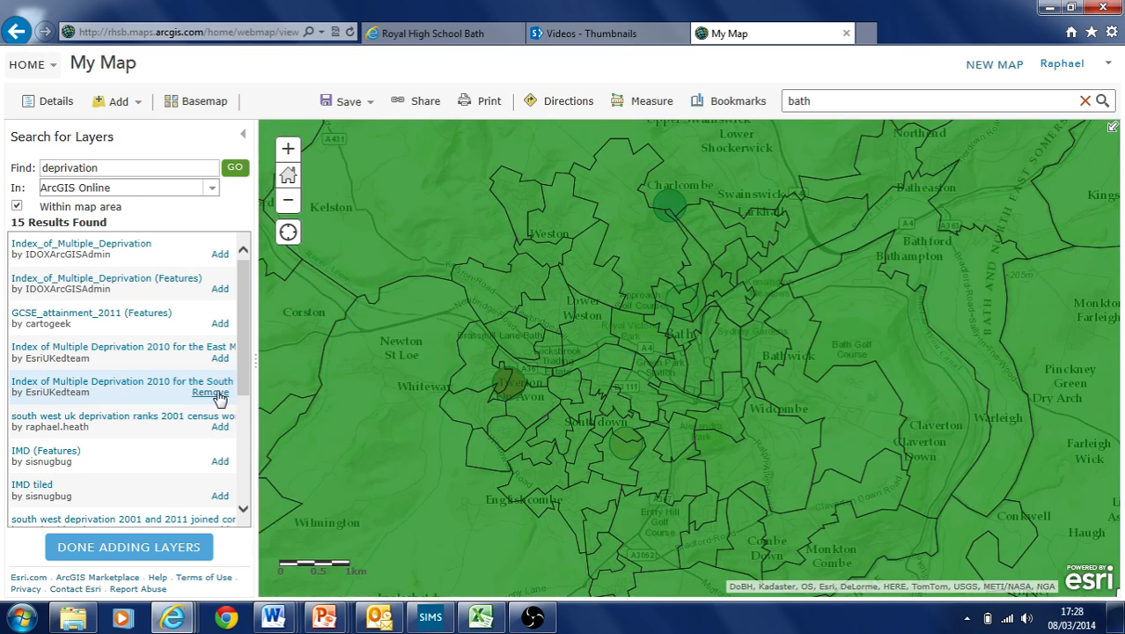
{"action": "left_click", "coordinate": [128, 547]}
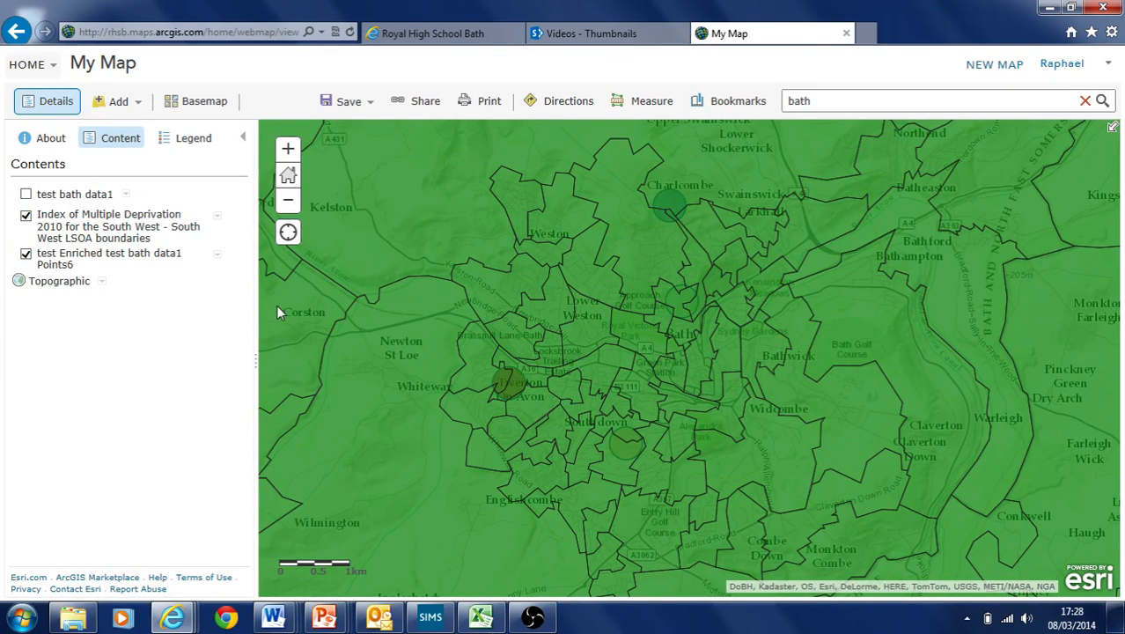
Hide the enriched points, keep the deprivation layer visible, and open its options menu
{"action": "left_click", "coordinate": [26, 255]}
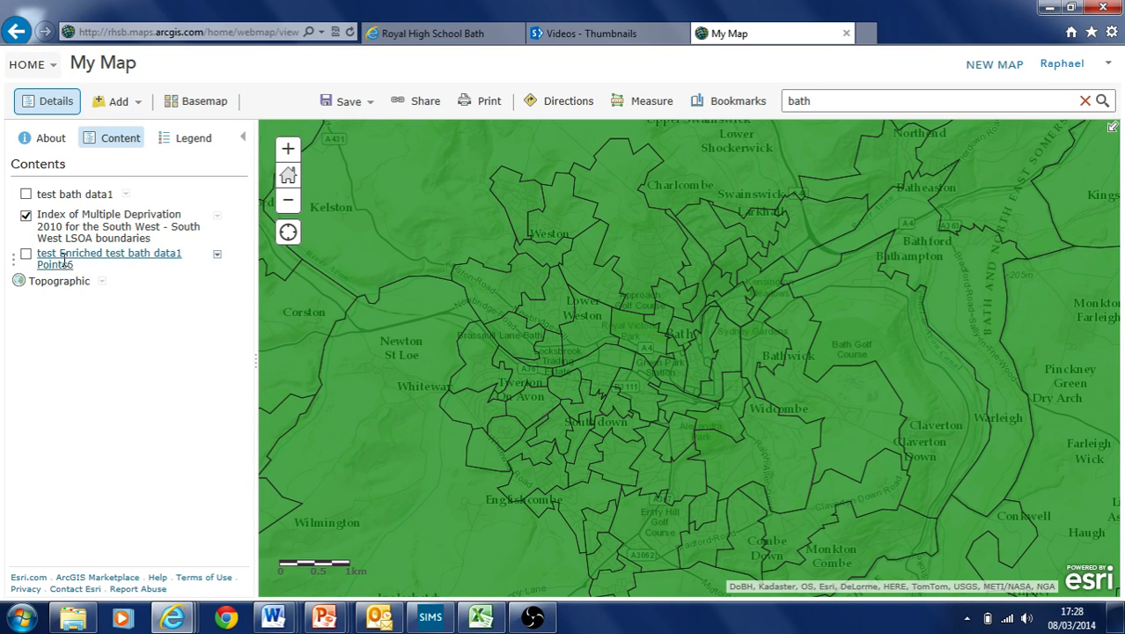
{"action": "left_click", "coordinate": [25, 216]}
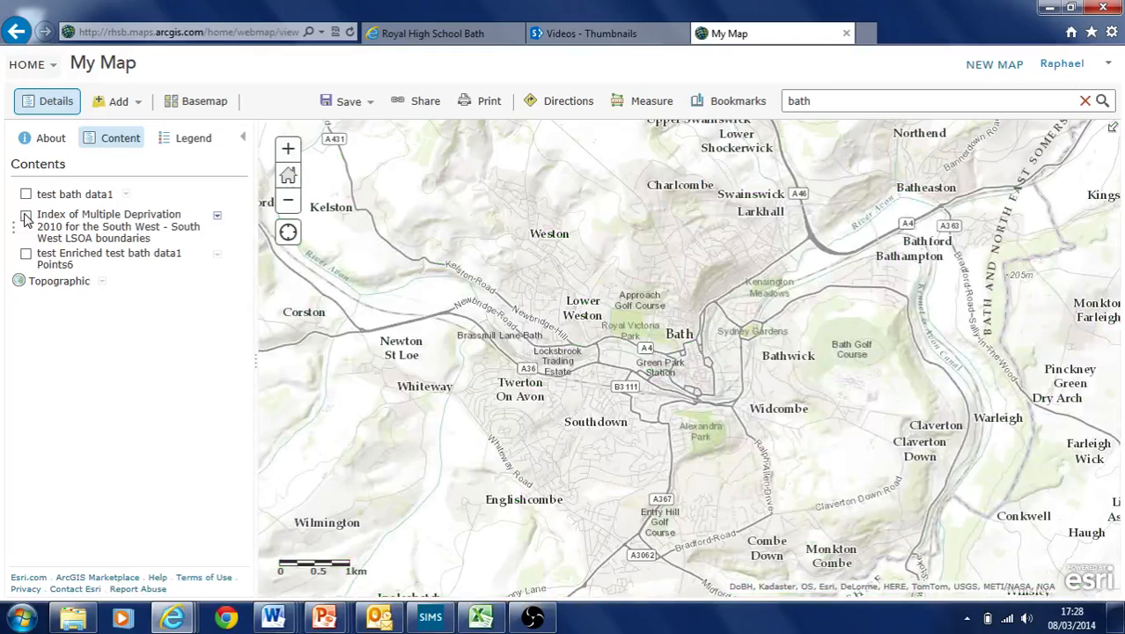
{"action": "left_click", "coordinate": [25, 216]}
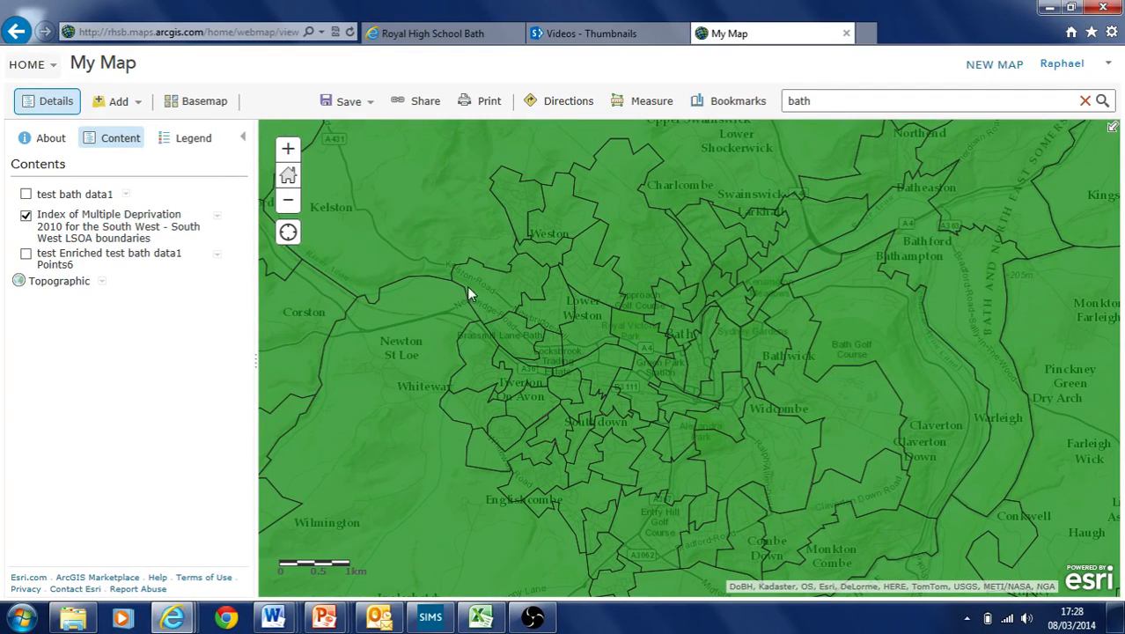
{"action": "left_click", "coordinate": [216, 215]}
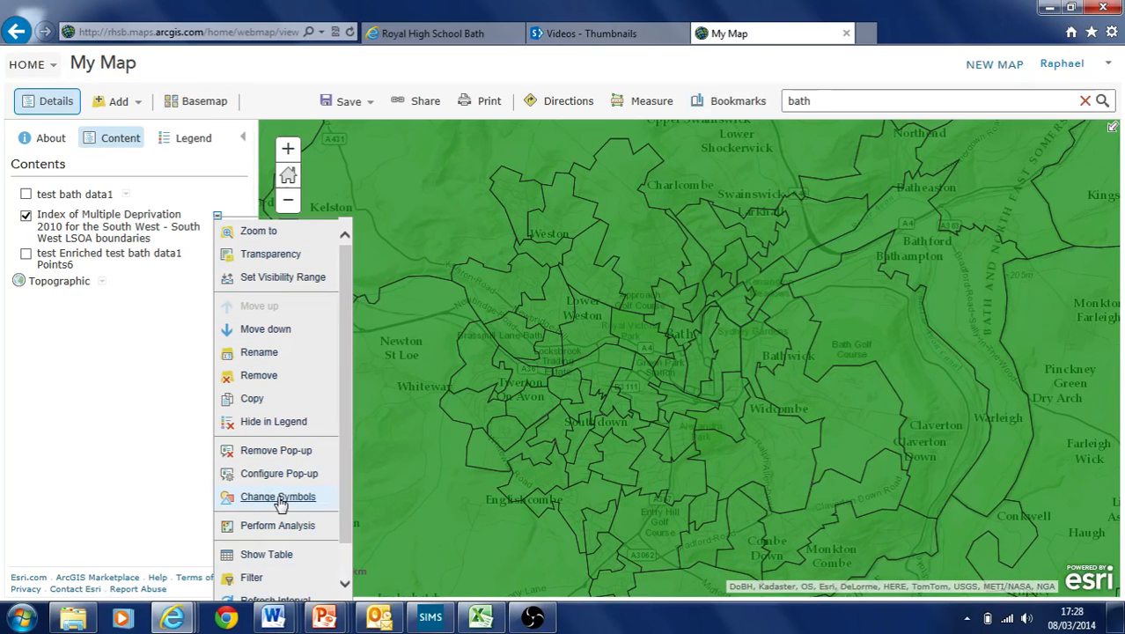
Colour the LSOA areas by Index of Multiple Deprivation
{"action": "left_click", "coordinate": [279, 496]}
{"action": "left_click", "coordinate": [221, 214]}
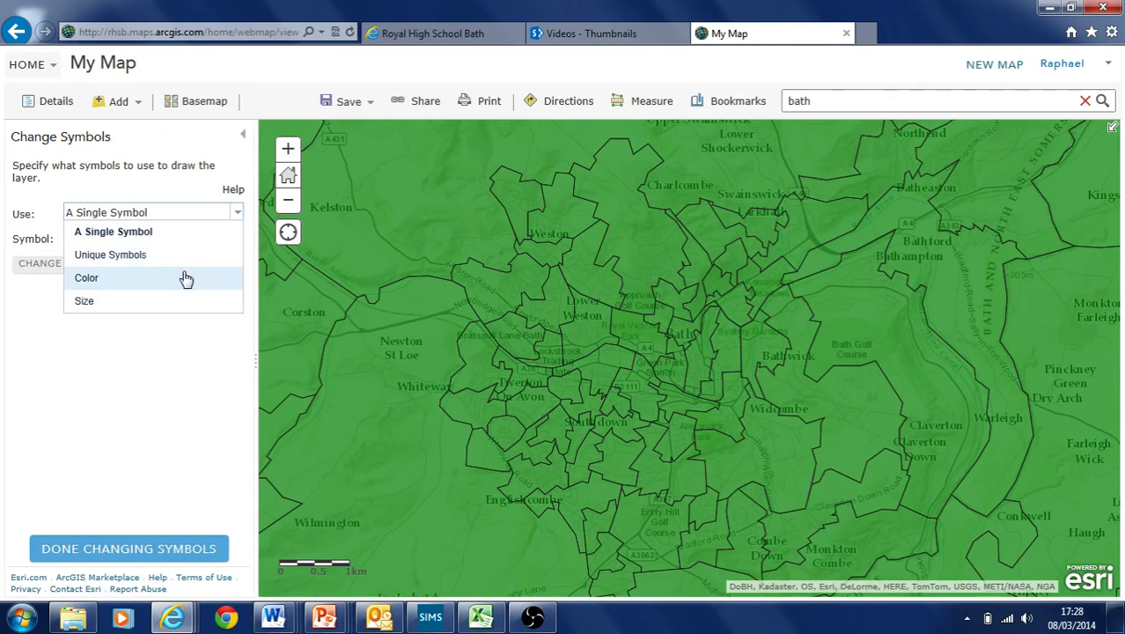
{"action": "left_click", "coordinate": [185, 278]}
{"action": "left_click", "coordinate": [236, 237]}
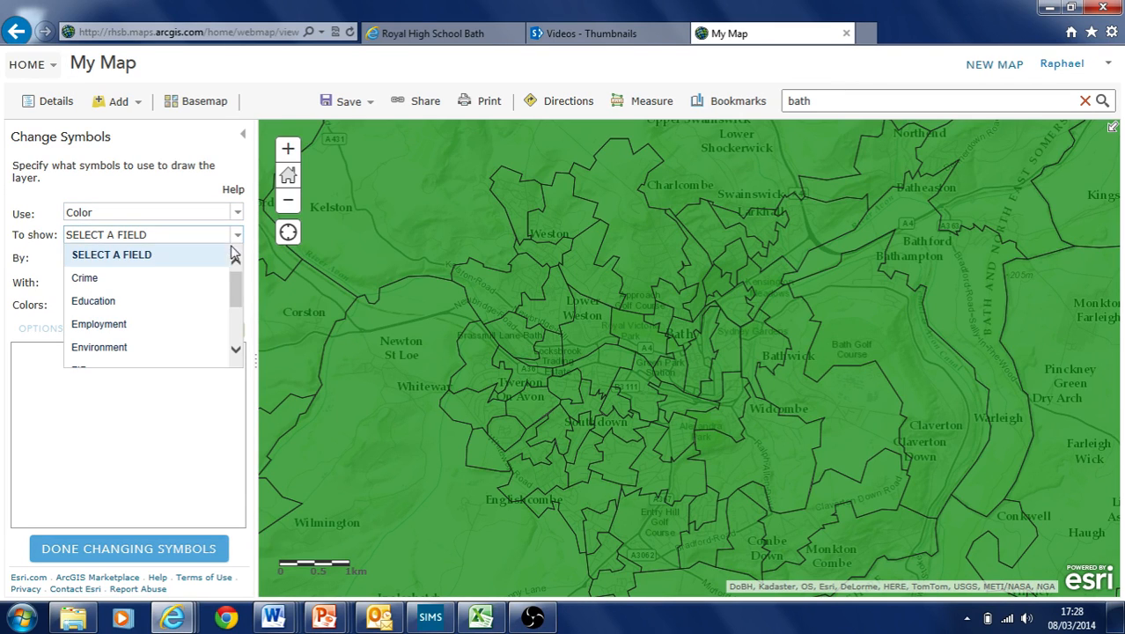
{"action": "left_click_drag", "start_coordinate": [233, 293], "coordinate": [233, 326]}
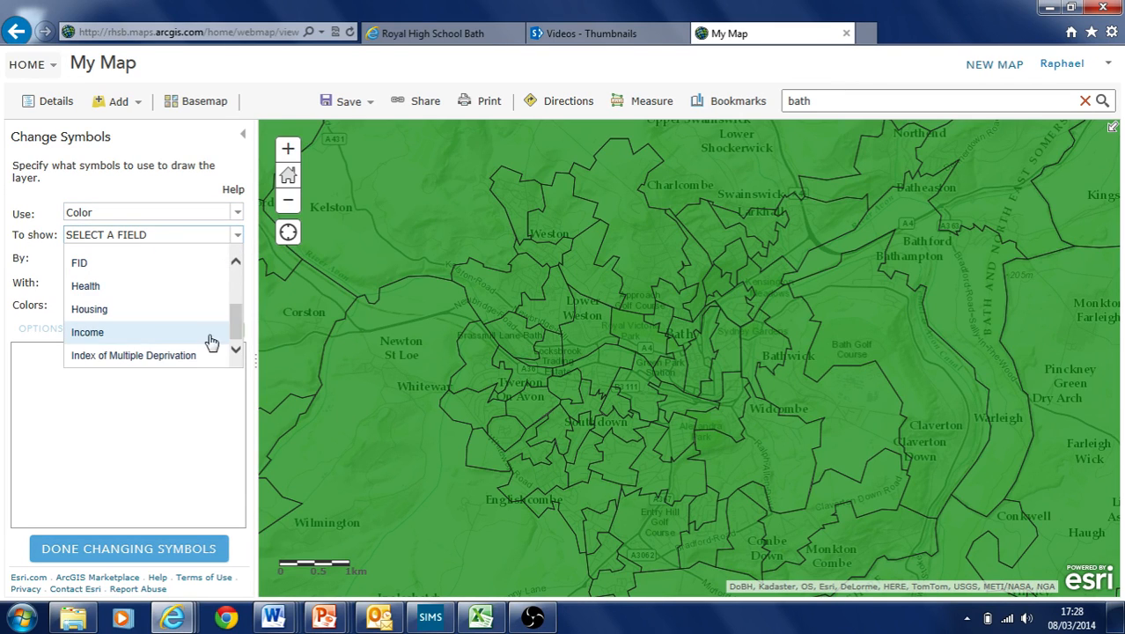
{"action": "left_click", "coordinate": [147, 363]}
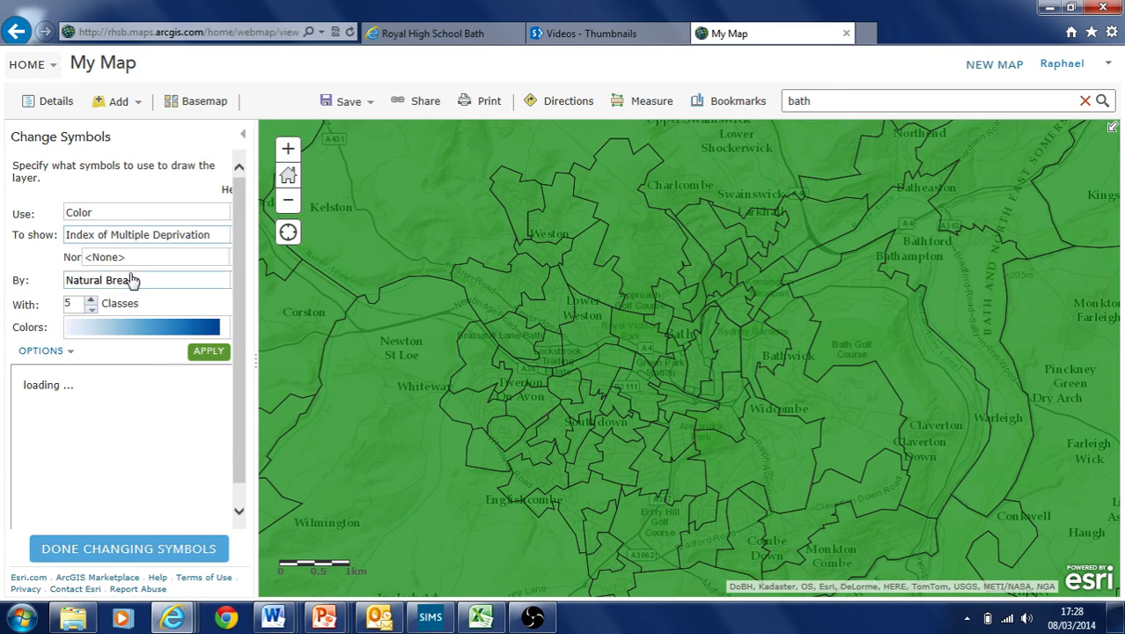
{"action": "left_click", "coordinate": [223, 351]}
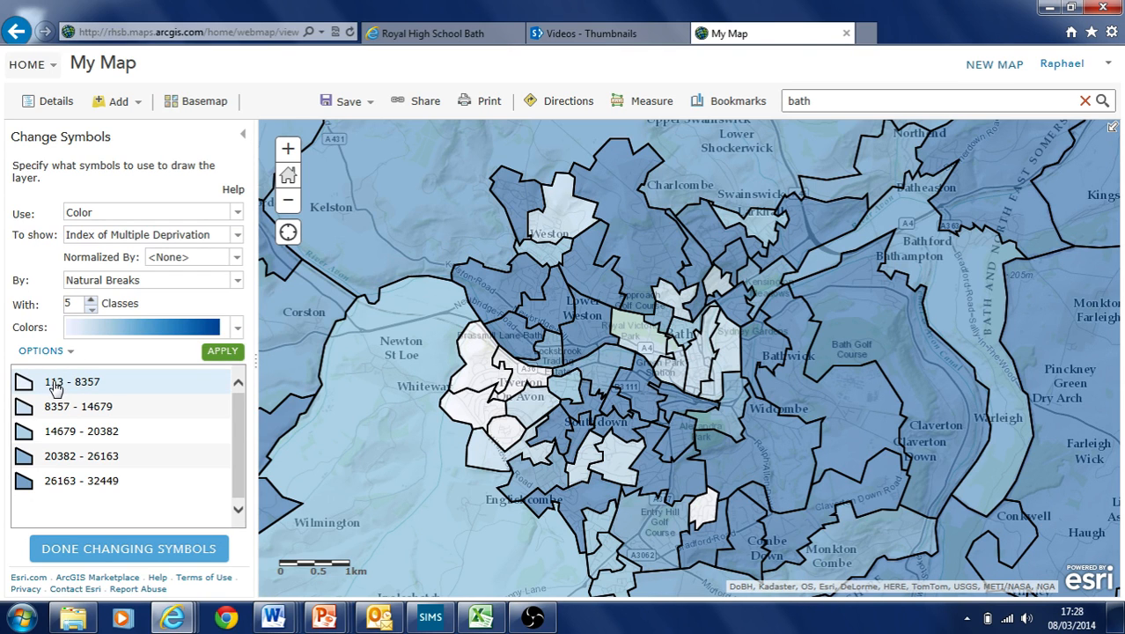
Switch to the red-to-green colour ramp and finish changing symbols
{"action": "left_click", "coordinate": [239, 332]}
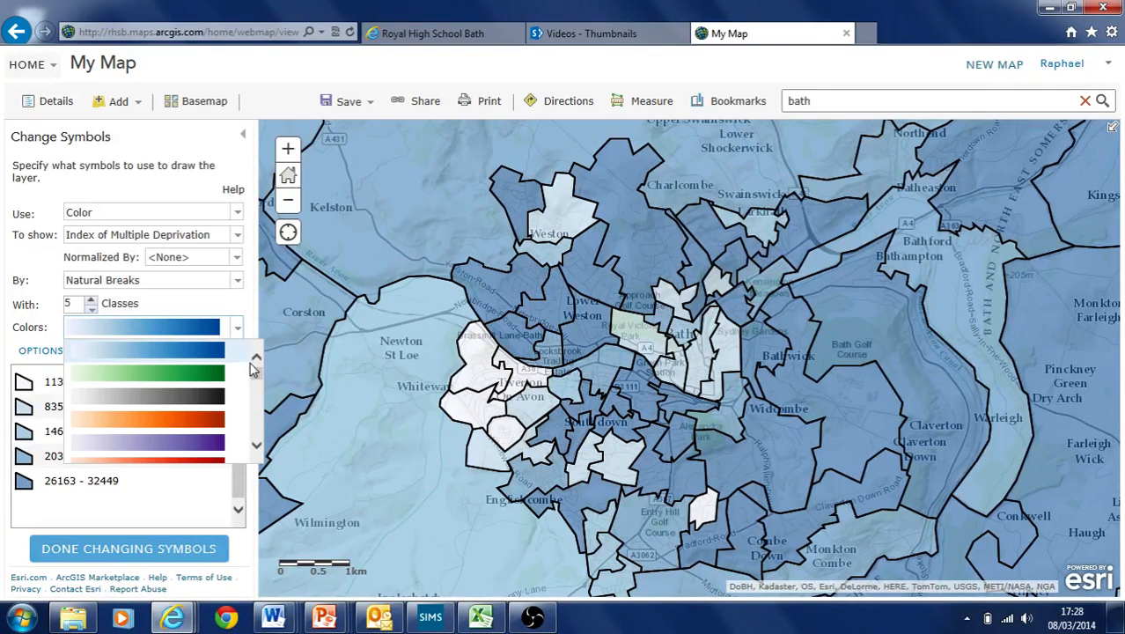
{"action": "left_click_drag", "start_coordinate": [256, 370], "coordinate": [251, 433]}
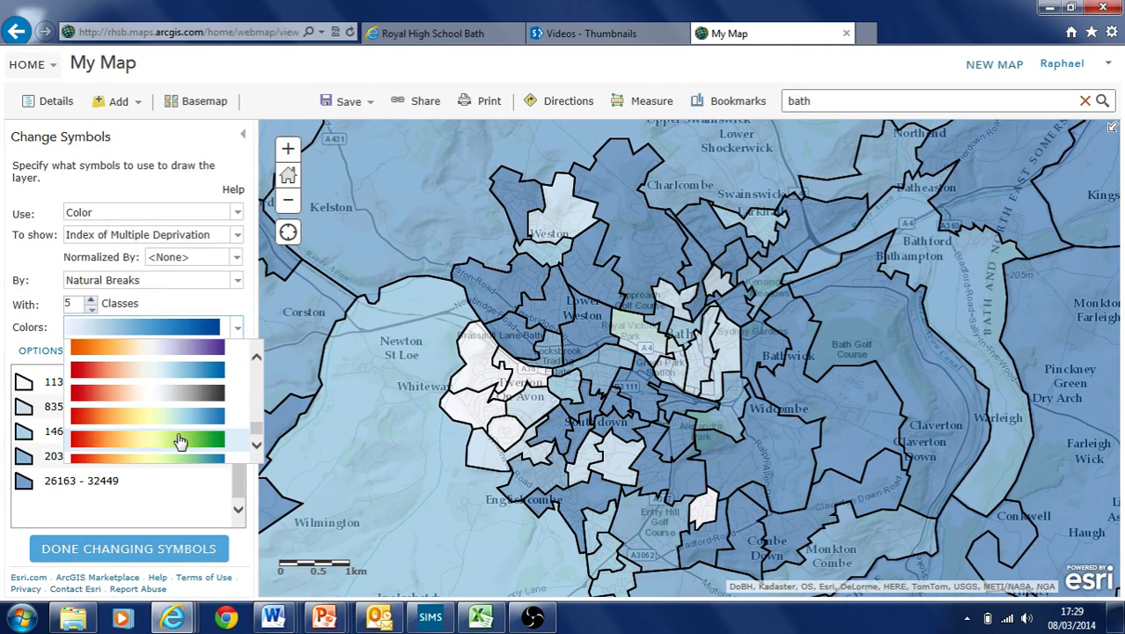
{"action": "left_click", "coordinate": [179, 440]}
{"action": "left_click", "coordinate": [223, 357]}
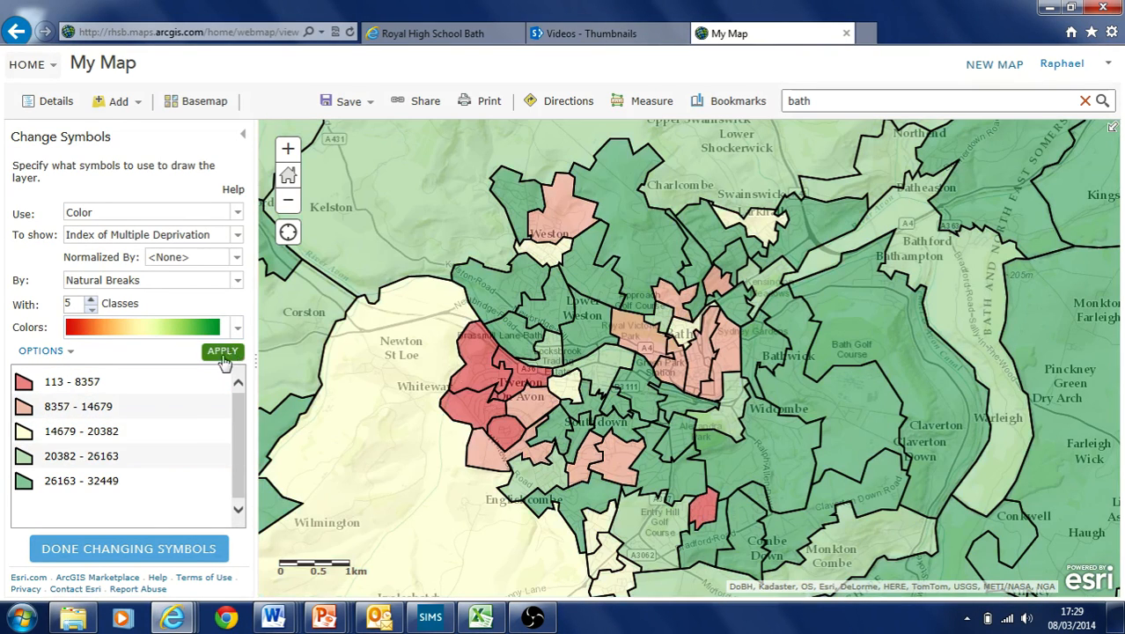
{"action": "left_click", "coordinate": [136, 549]}
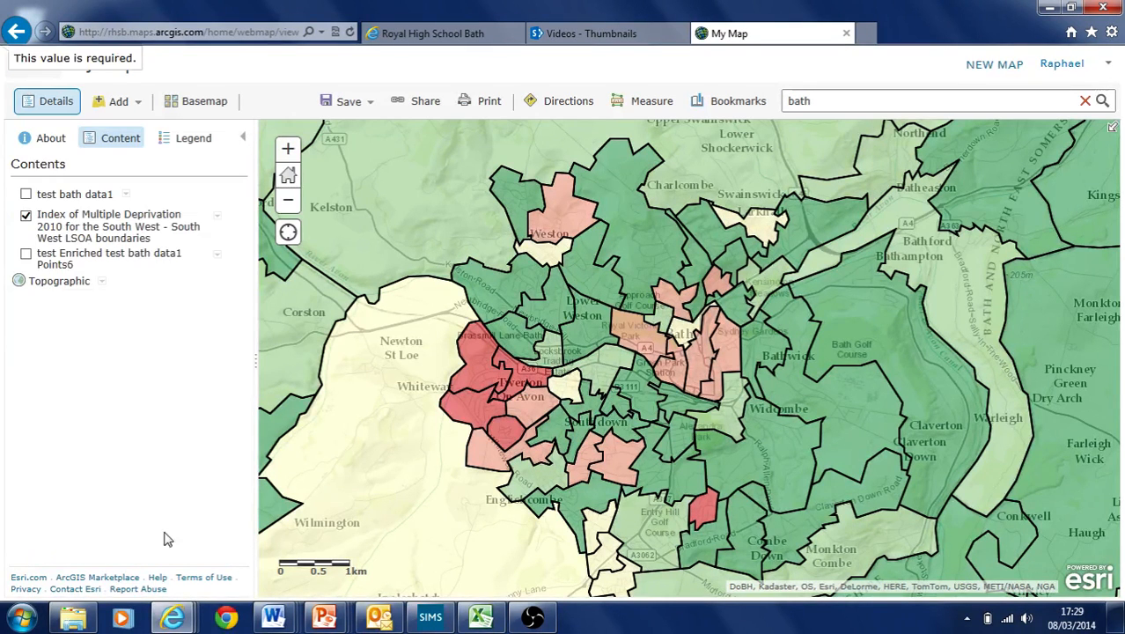
{"action": "left_click", "coordinate": [583, 268]}
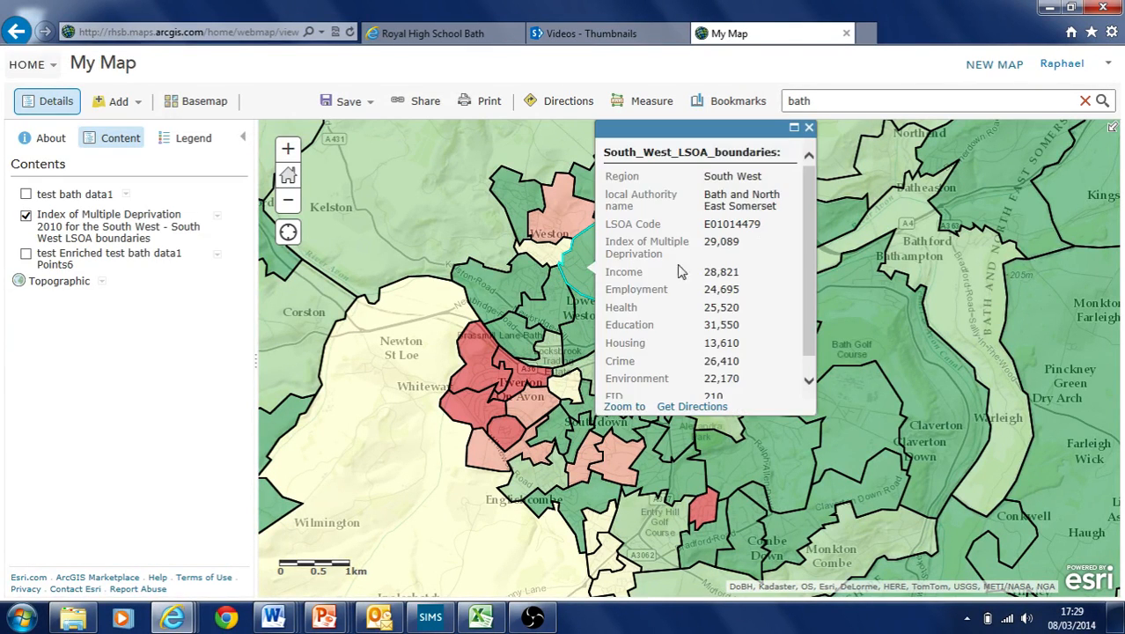
{"action": "double_click", "coordinate": [707, 273]}
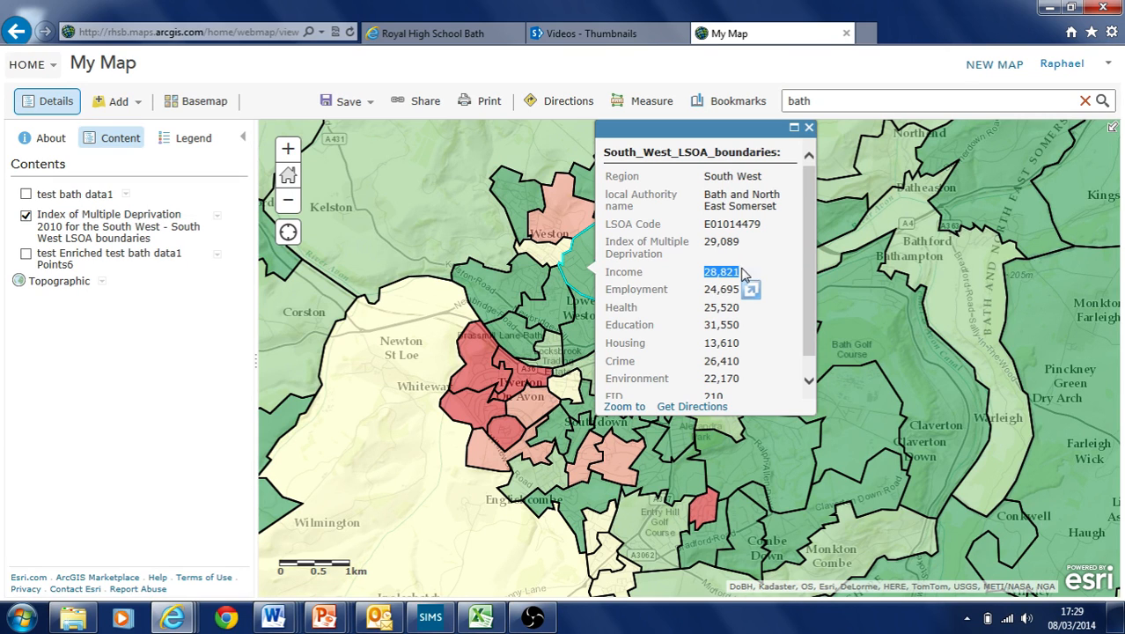
{"action": "left_click_drag", "start_coordinate": [806, 253], "coordinate": [820, 340]}
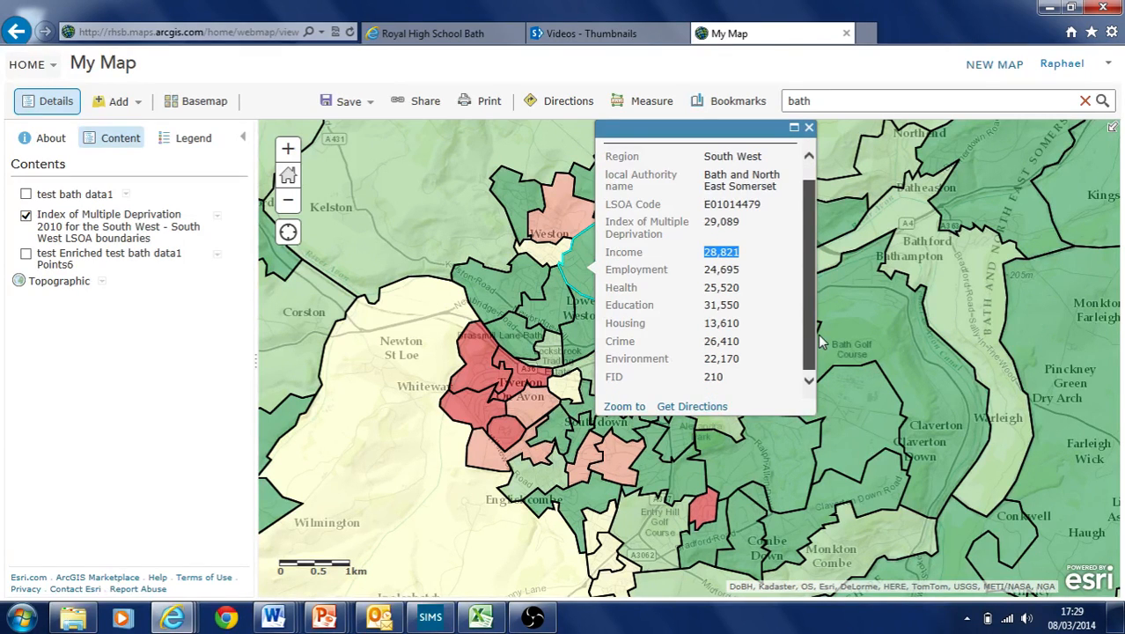
{"action": "left_click_drag", "start_coordinate": [708, 360], "coordinate": [738, 344]}
{"action": "left_click", "coordinate": [712, 343]}
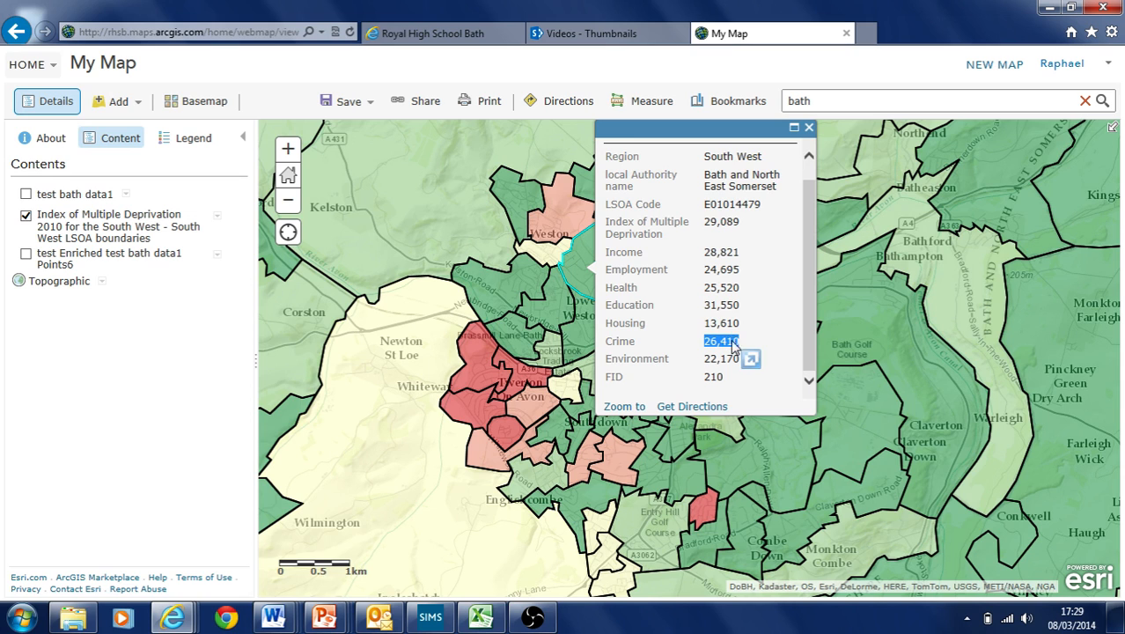
{"action": "mouse_move", "coordinate": [707, 305]}
{"action": "left_mouse_down"}
{"action": "mouse_move", "coordinate": [737, 304]}
{"action": "mouse_move", "coordinate": [719, 269]}
{"action": "mouse_move", "coordinate": [737, 269]}
{"action": "left_mouse_up"}
{"action": "left_click", "coordinate": [727, 253]}
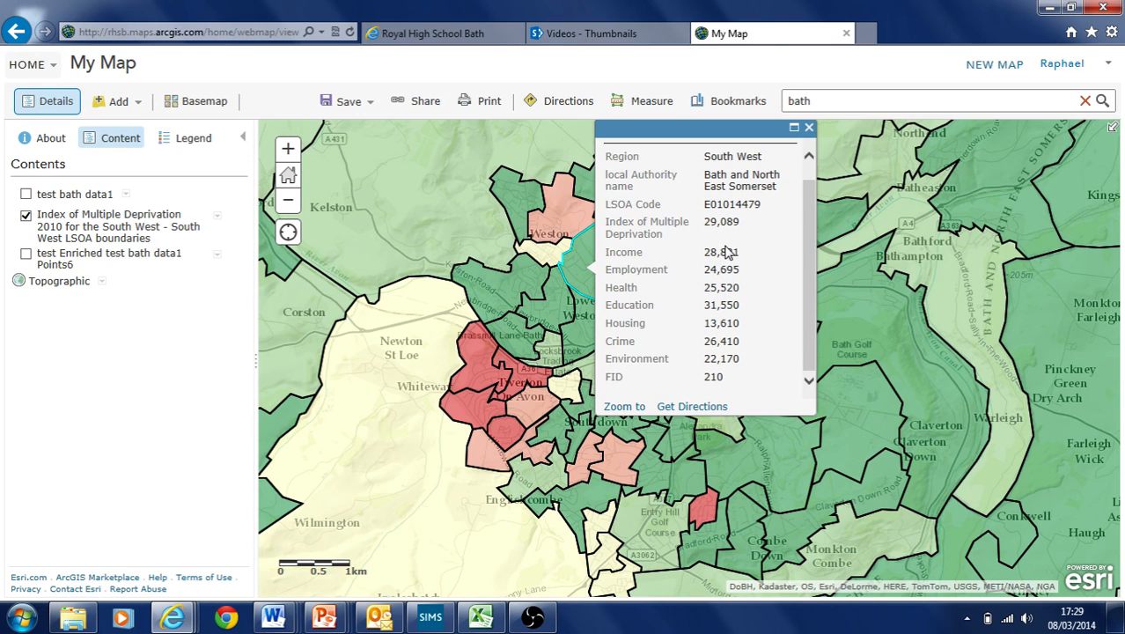
{"action": "left_click", "coordinate": [808, 128]}
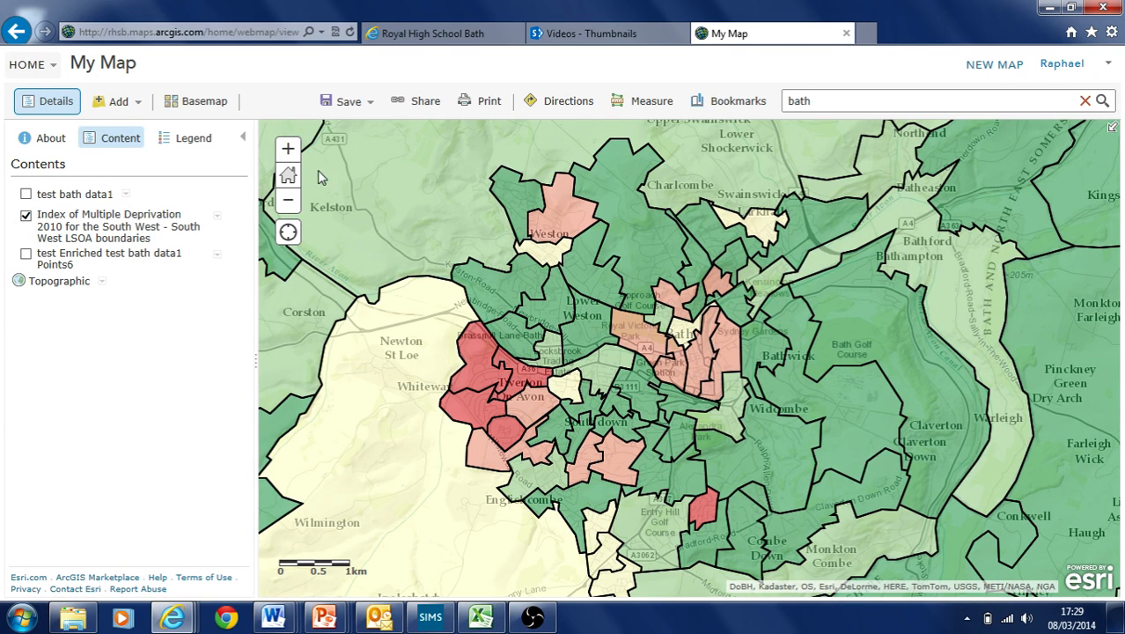
Reframe the map on central Bath, then open the deprivation layer's options
{"action": "left_click", "coordinate": [288, 150]}
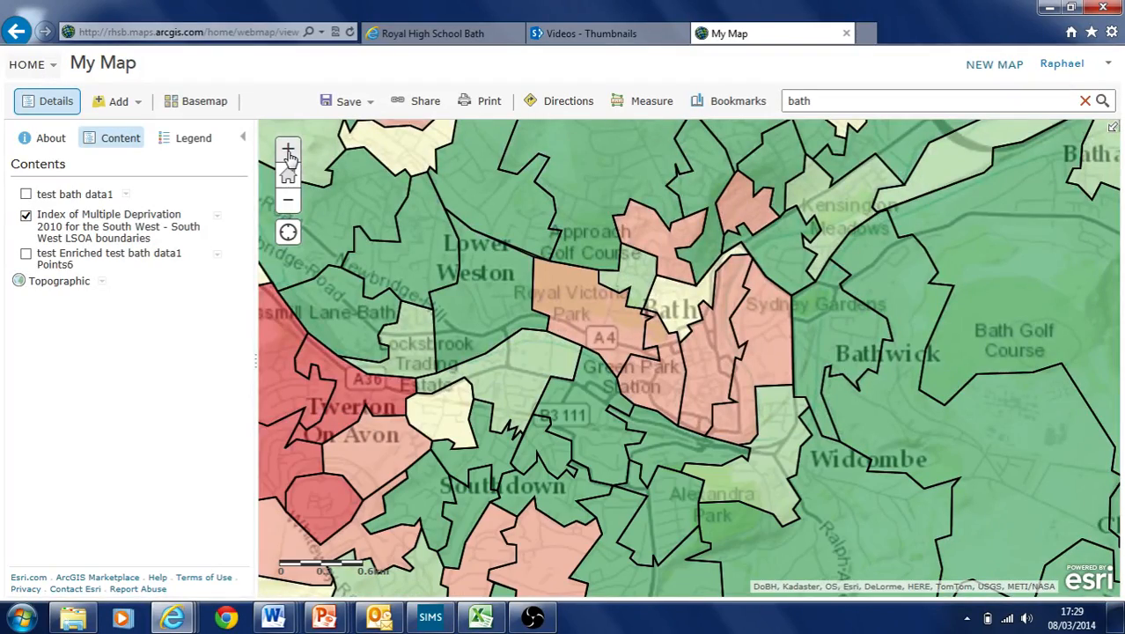
{"action": "left_click", "coordinate": [287, 149]}
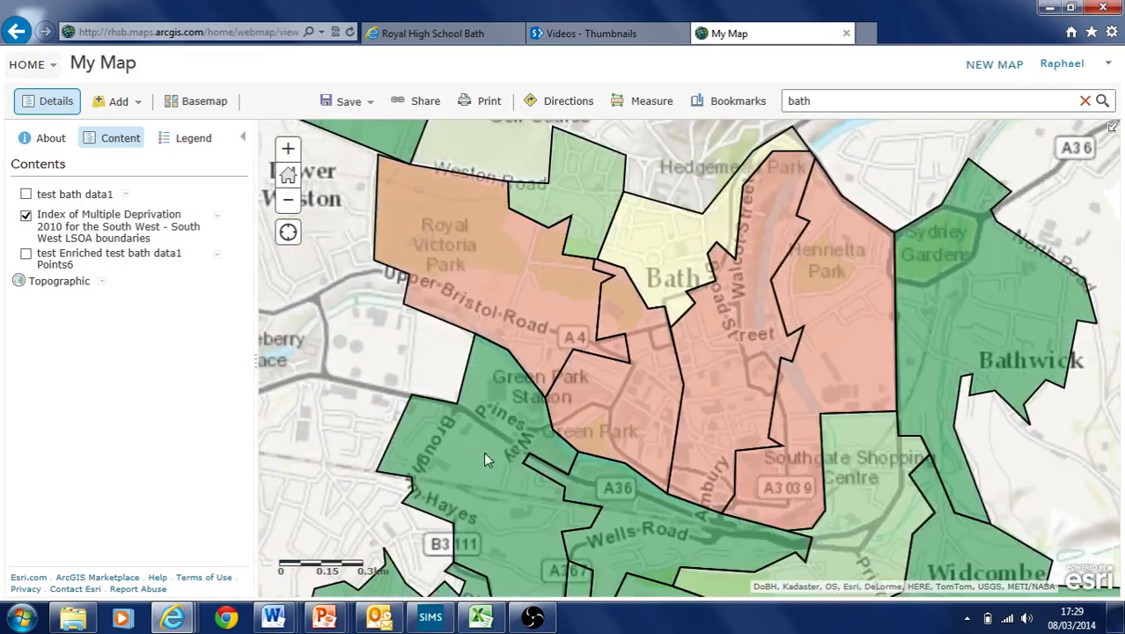
{"action": "left_click_drag", "start_coordinate": [481, 453], "coordinate": [741, 459]}
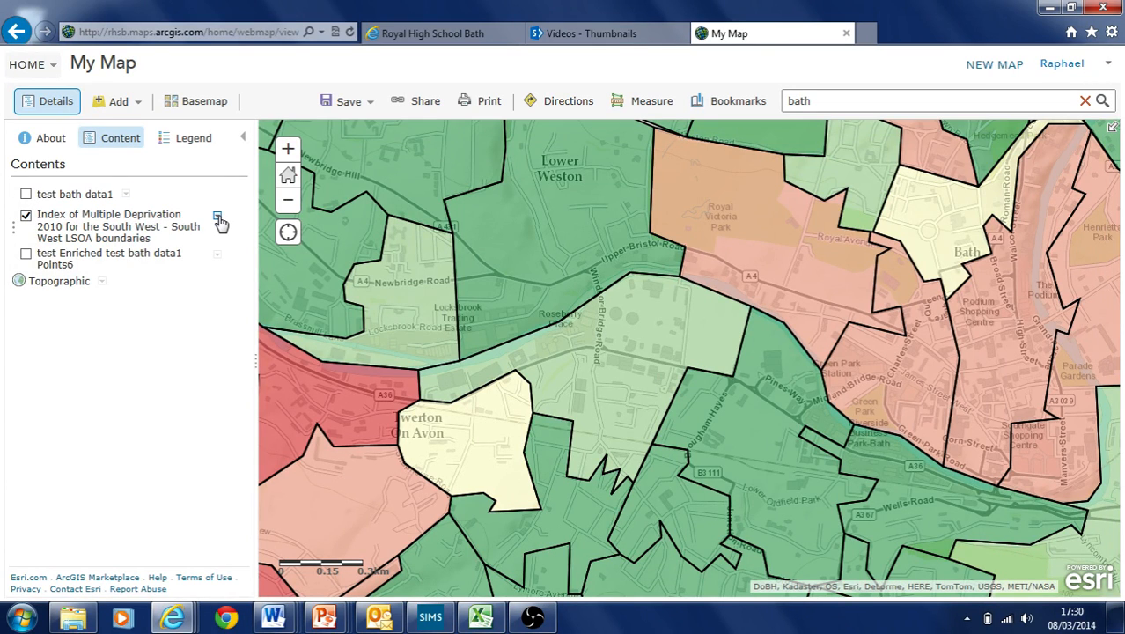
{"action": "left_click", "coordinate": [287, 200]}
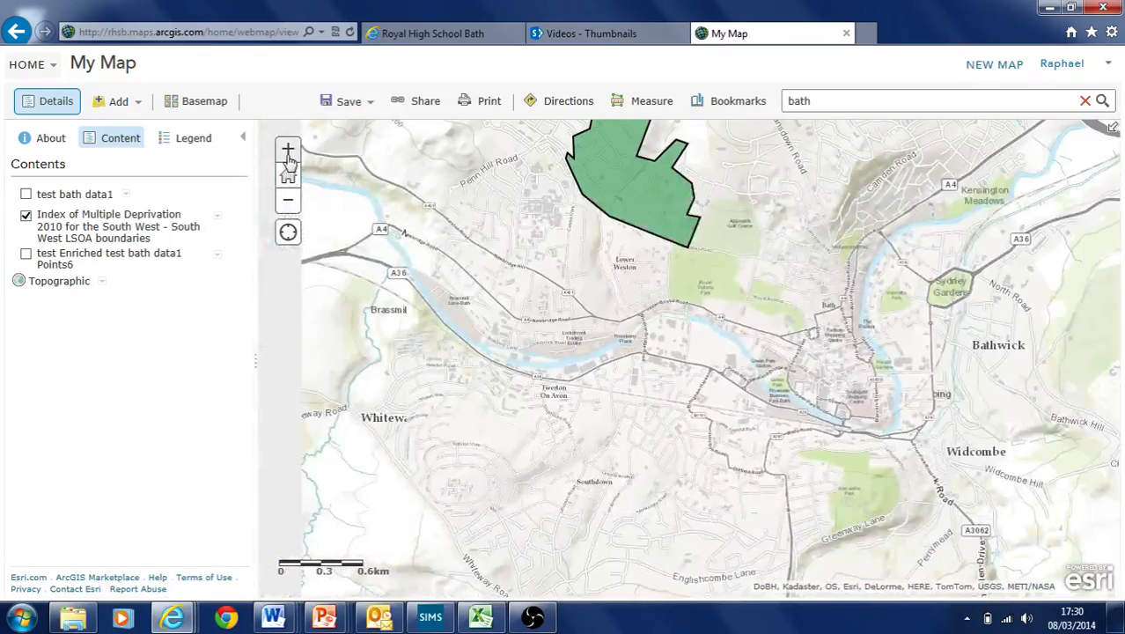
{"action": "left_click_drag", "start_coordinate": [695, 257], "coordinate": [630, 260]}
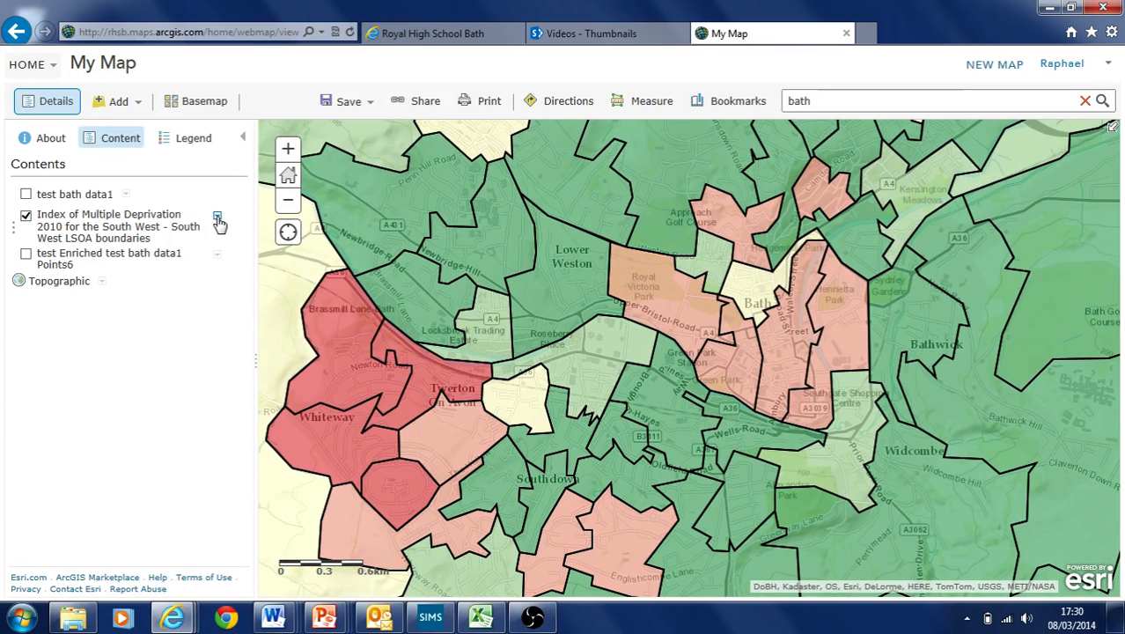
{"action": "left_click", "coordinate": [218, 218]}
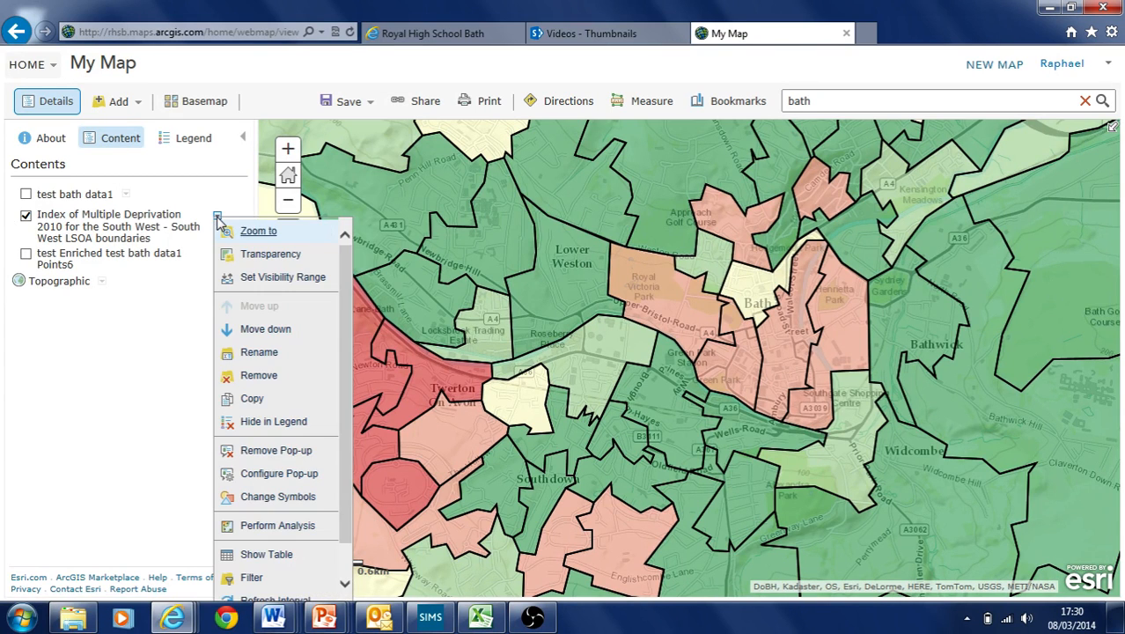
Open Enrich Layer for the deprivation boundaries and set the country to United Kingdom
{"action": "left_click", "coordinate": [282, 528]}
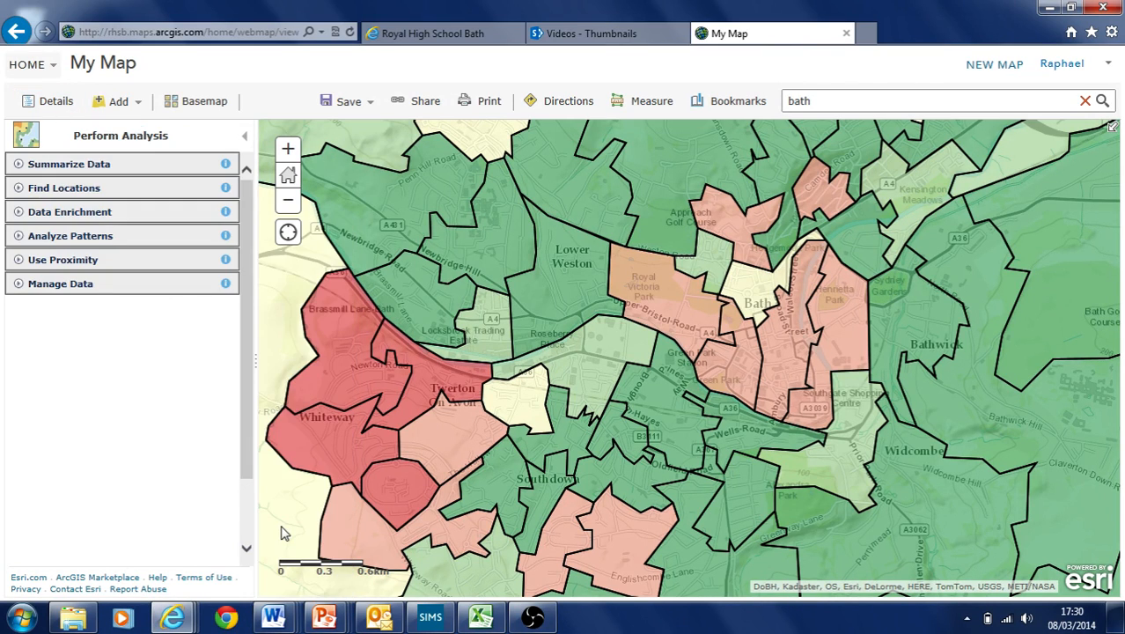
{"action": "left_click", "coordinate": [123, 217]}
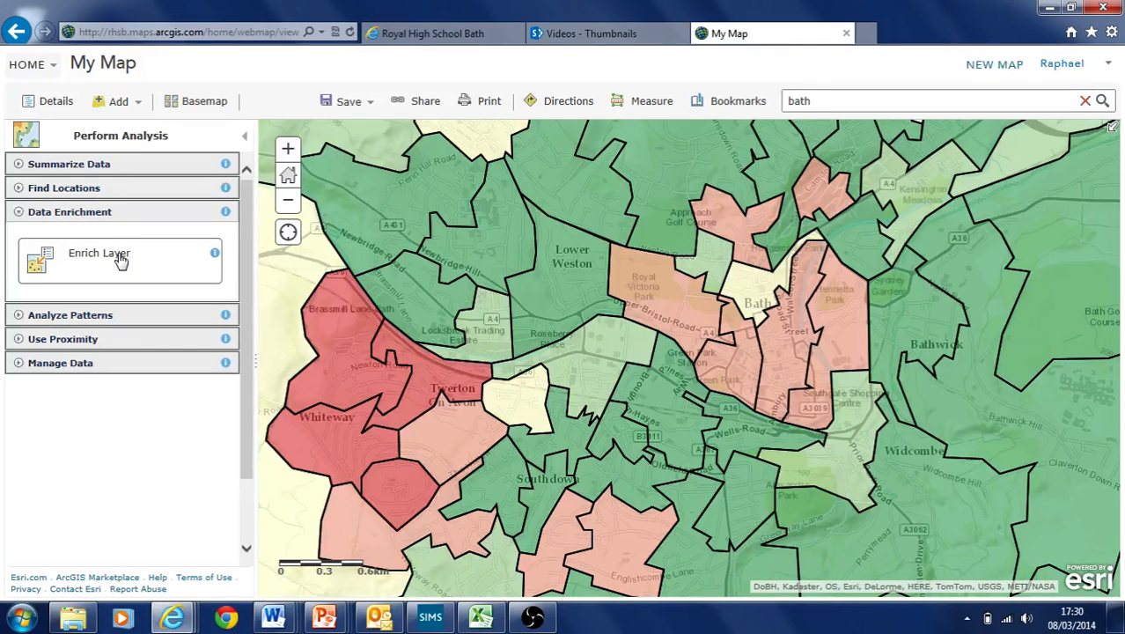
{"action": "left_click", "coordinate": [167, 258]}
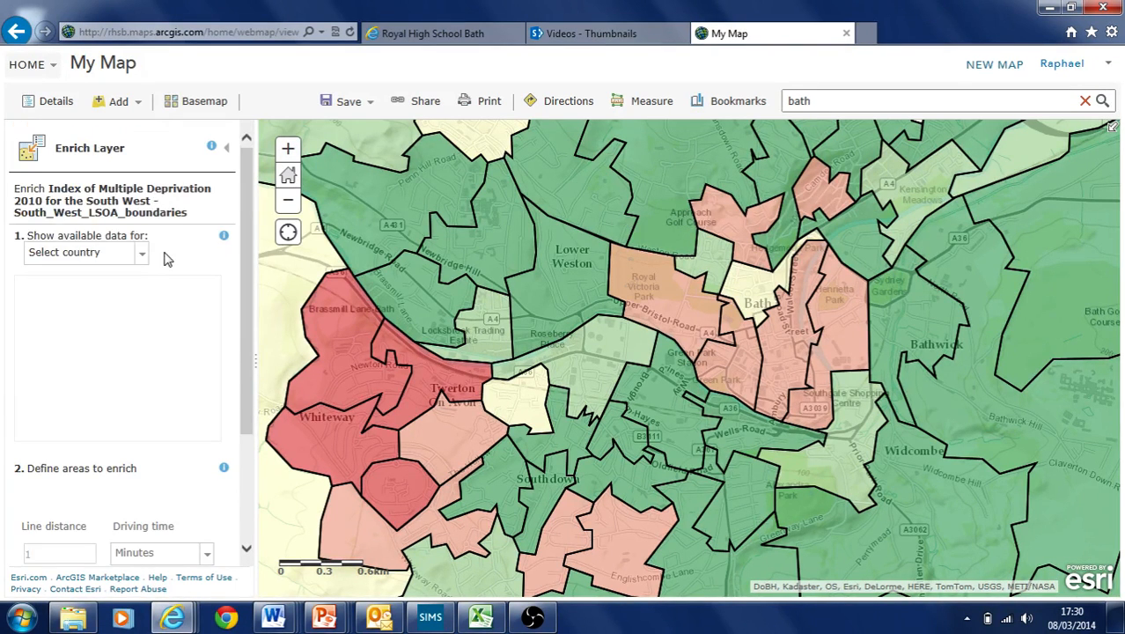
{"action": "left_click_drag", "start_coordinate": [14, 189], "coordinate": [163, 216]}
{"action": "left_click", "coordinate": [151, 231]}
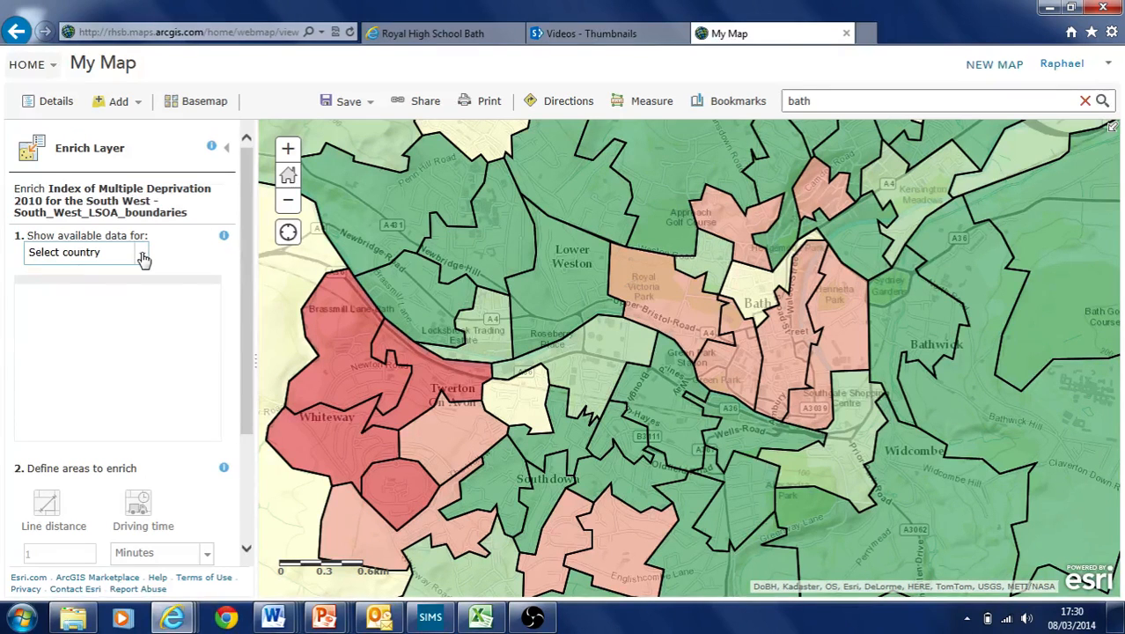
{"action": "left_click", "coordinate": [143, 258]}
{"action": "left_click_drag", "start_coordinate": [262, 299], "coordinate": [262, 322]}
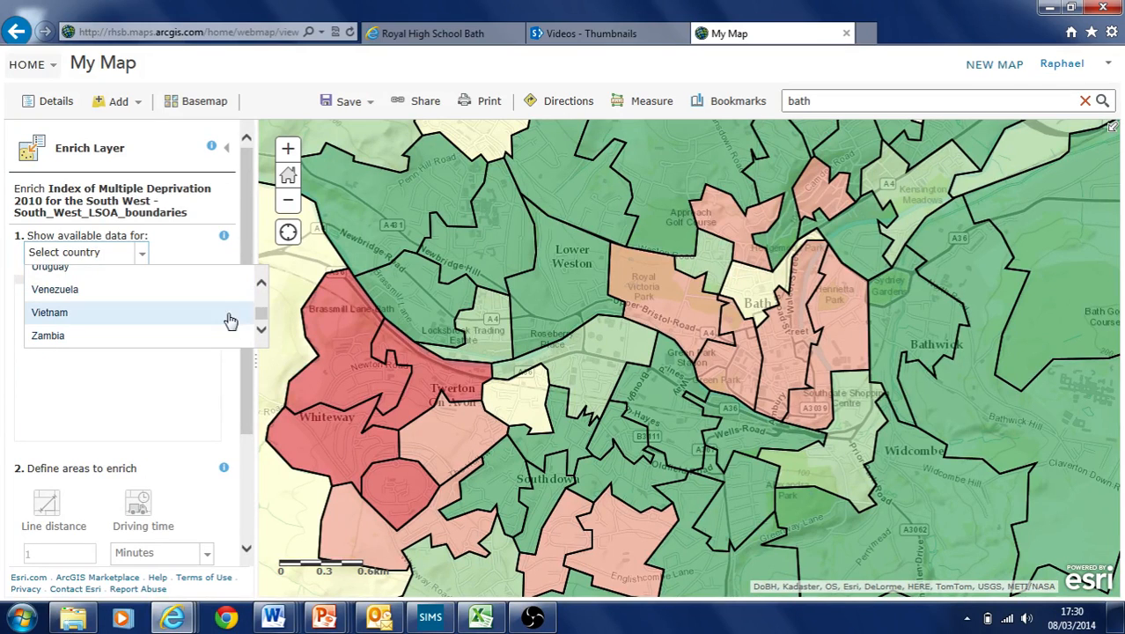
{"action": "left_click", "coordinate": [264, 289]}
{"action": "left_click", "coordinate": [264, 289]}
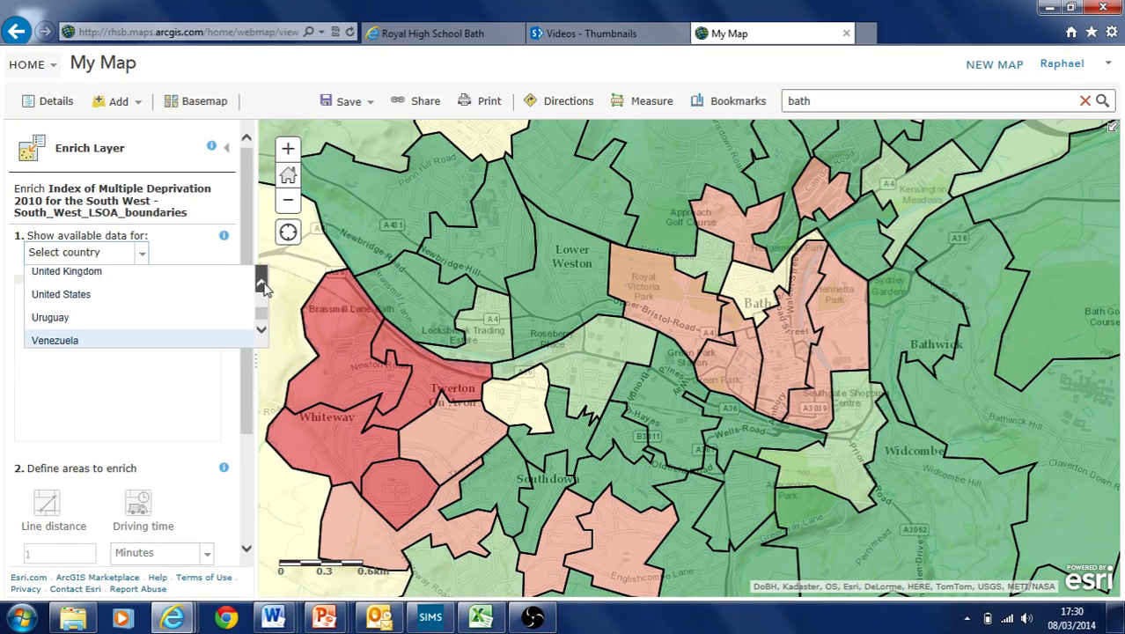
{"action": "left_click", "coordinate": [119, 272]}
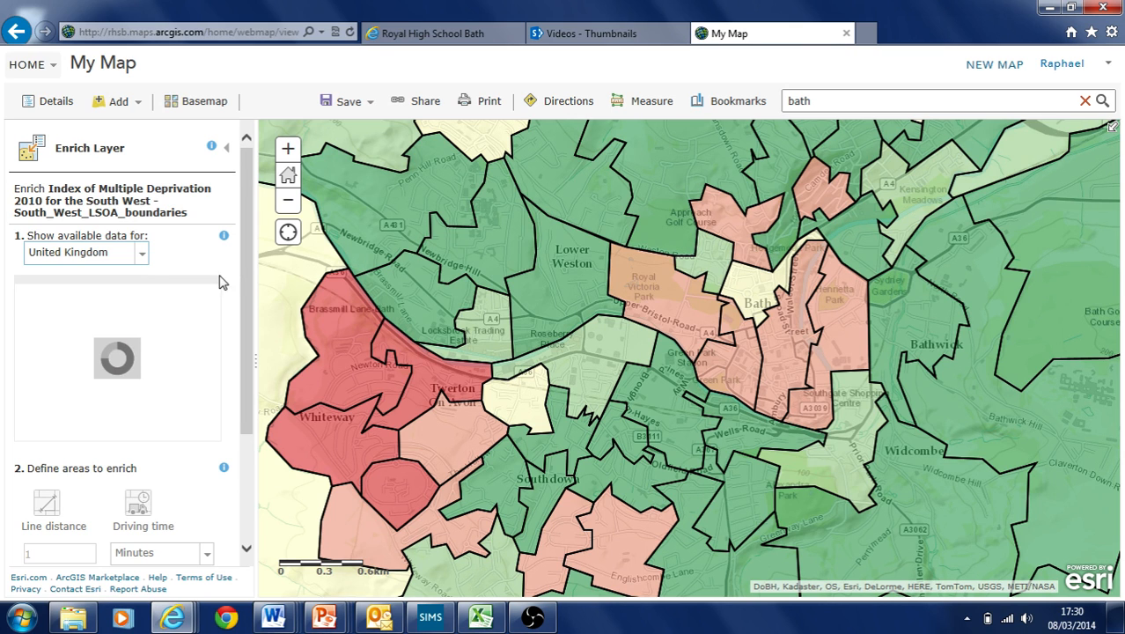
Expand the Purchasing Power category and tick a 2011 purchasing power variable
{"action": "left_click_drag", "start_coordinate": [216, 322], "coordinate": [220, 382]}
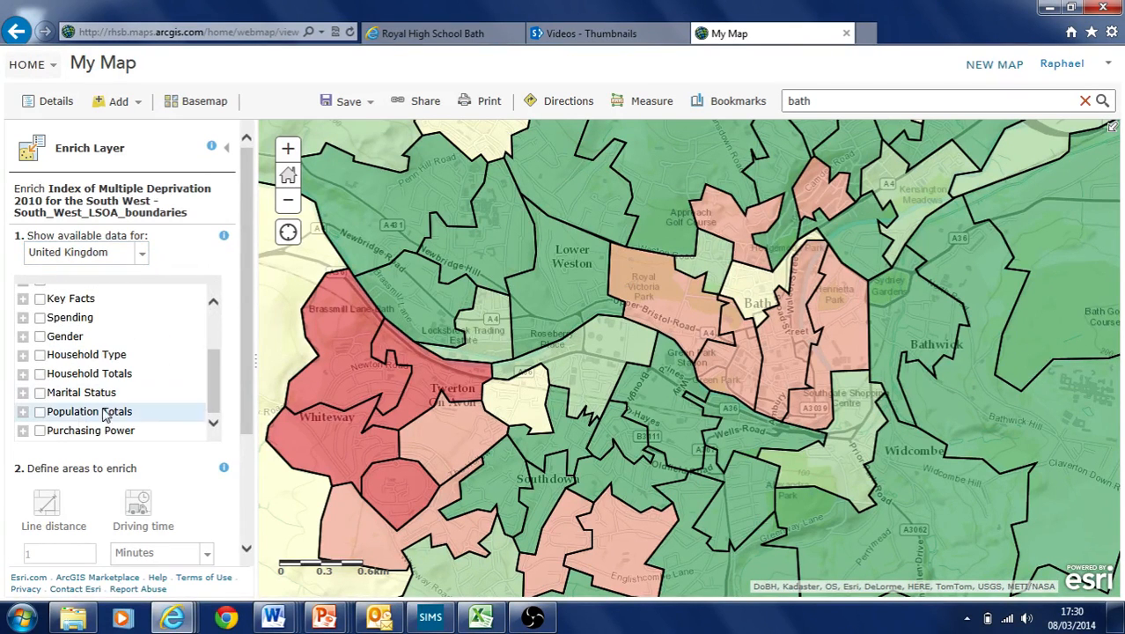
{"action": "left_click", "coordinate": [23, 430]}
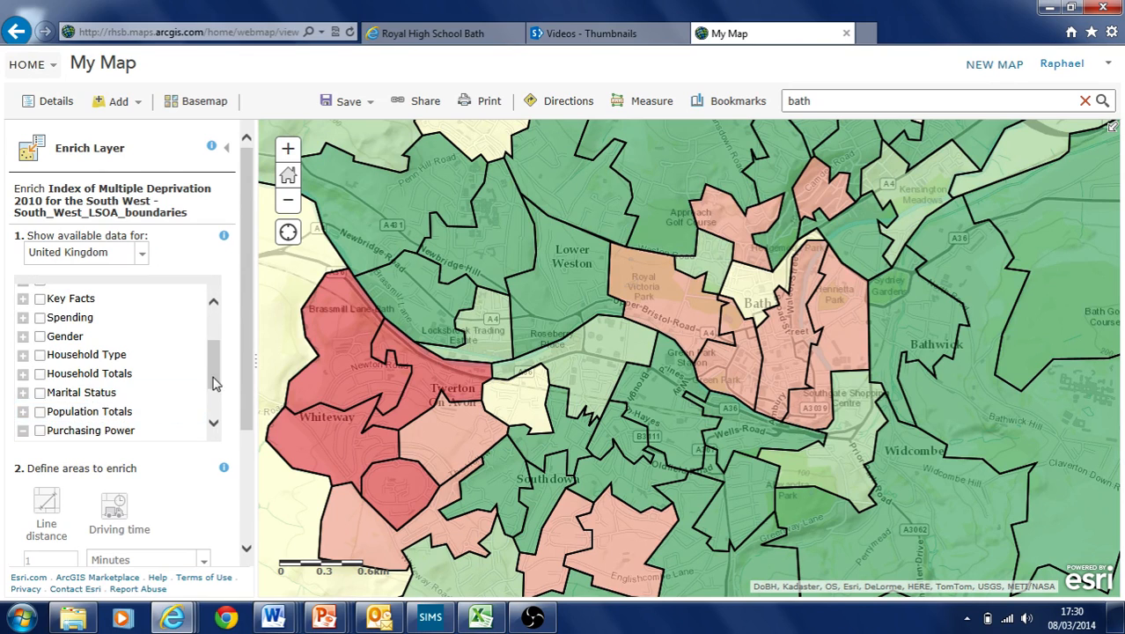
{"action": "left_click_drag", "start_coordinate": [213, 382], "coordinate": [214, 400]}
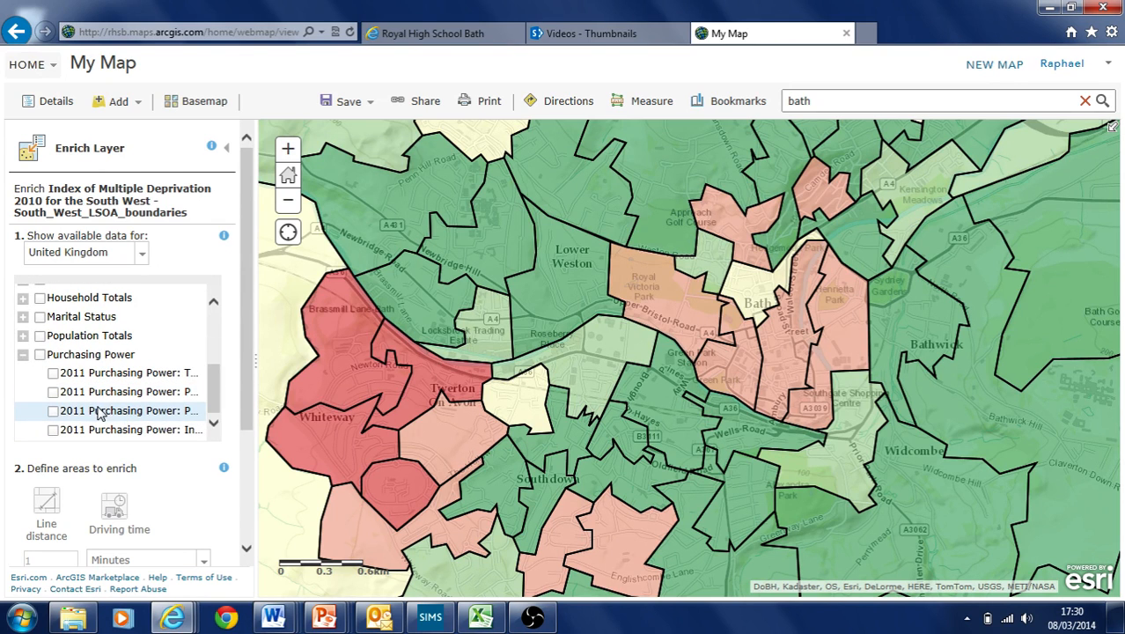
{"action": "left_click", "coordinate": [53, 411]}
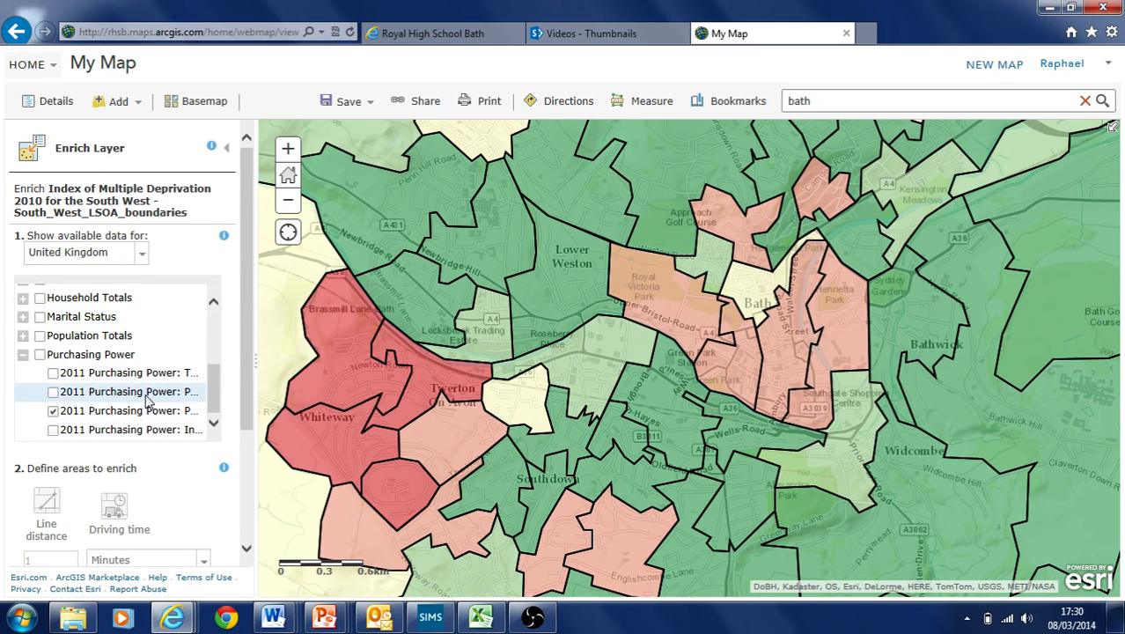
{"action": "mouse_move", "coordinate": [216, 387]}
{"action": "left_mouse_down"}
{"action": "mouse_move", "coordinate": [215, 354]}
{"action": "mouse_move", "coordinate": [214, 401]}
{"action": "left_mouse_up"}
{"action": "scroll", "coordinate": [248, 432], "scroll_direction": "down", "scroll_amount": 3}
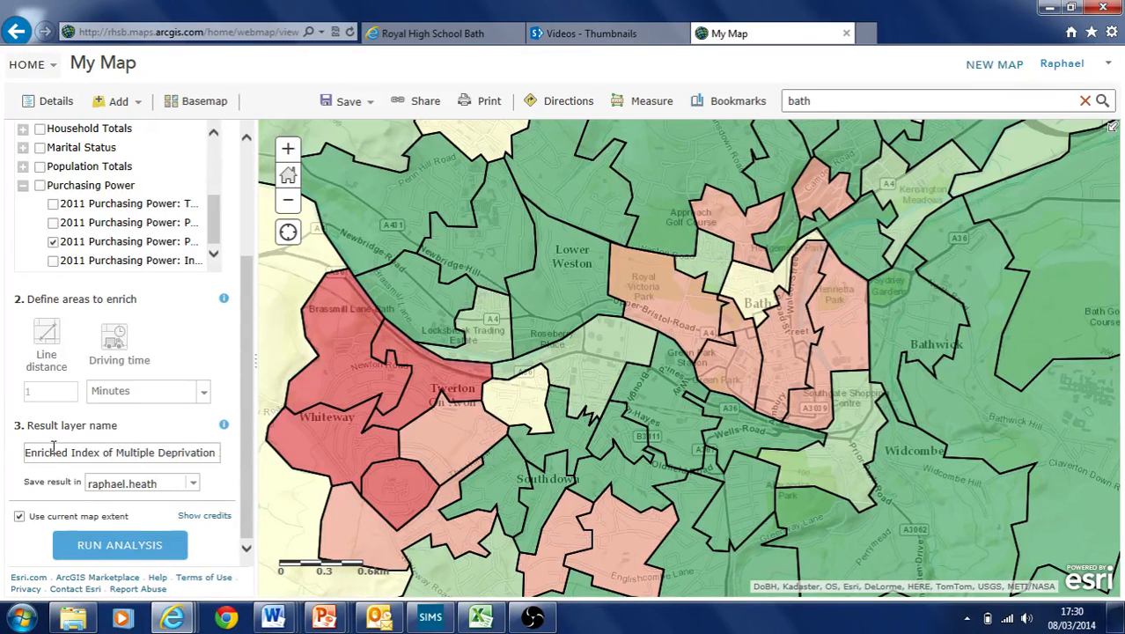
Name the enrichment result layer 'test enrich bath wards6'
{"action": "left_click", "coordinate": [26, 455]}
{"action": "left_click_drag", "start_coordinate": [220, 456], "coordinate": [301, 488]}
{"action": "left_click", "coordinate": [30, 454]}
{"action": "type", "text": "E"}
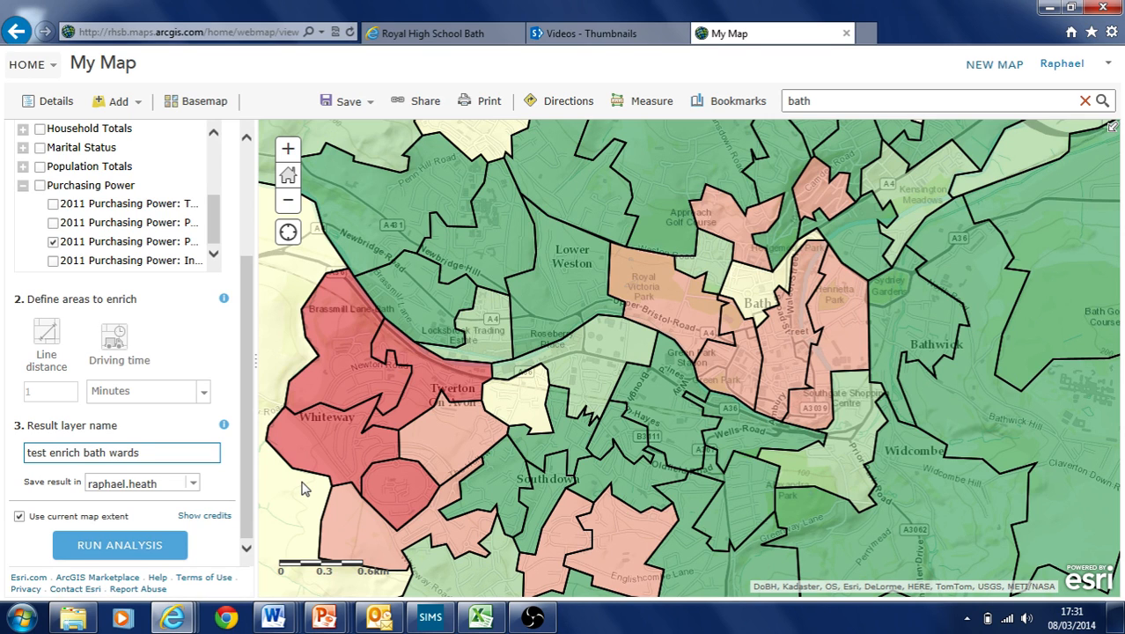
Save the result in the 'test' folder and show its credit cost (53 records, 0.53 credits)
{"action": "left_click", "coordinate": [189, 484]}
{"action": "left_click", "coordinate": [98, 440]}
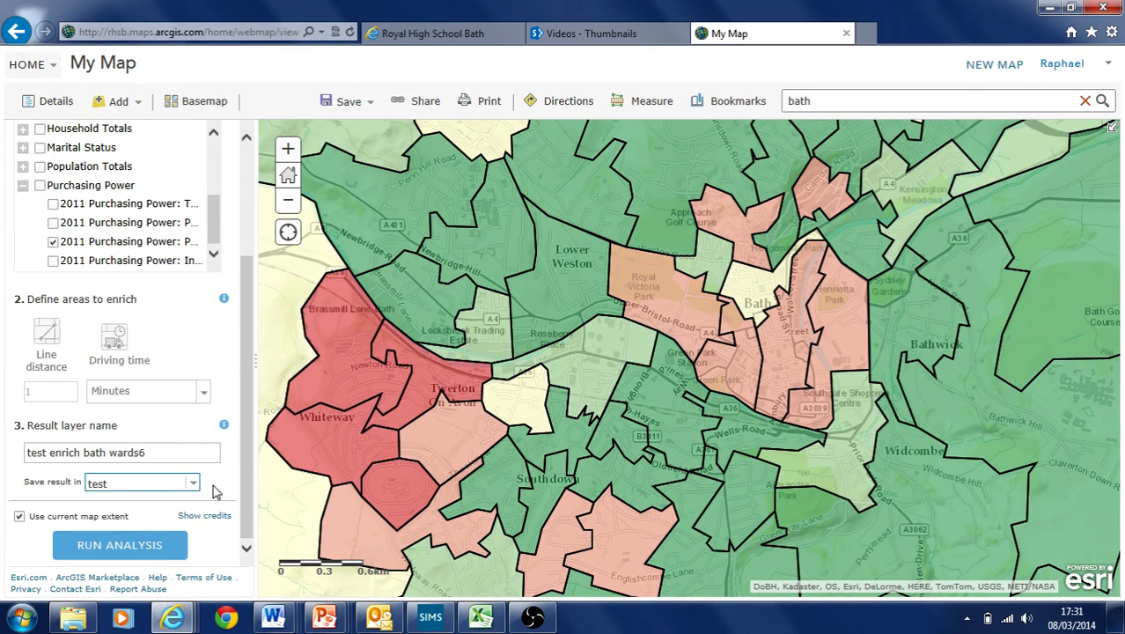
{"action": "left_click", "coordinate": [194, 484]}
{"action": "left_click", "coordinate": [194, 485]}
{"action": "left_click", "coordinate": [206, 516]}
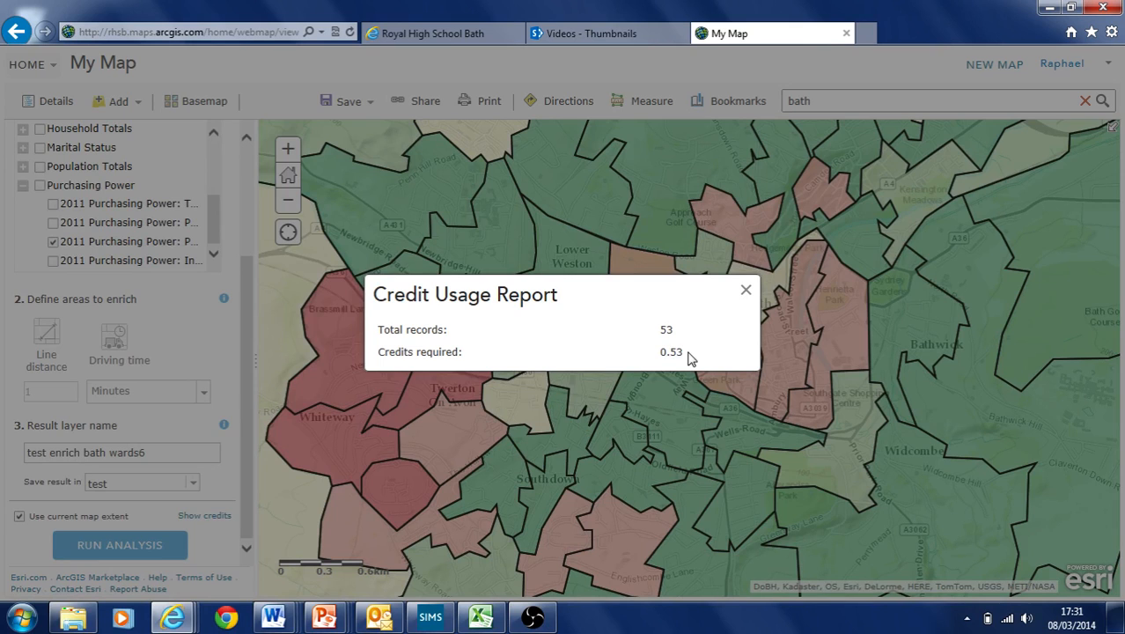
{"action": "left_click", "coordinate": [746, 290]}
{"action": "double_click", "coordinate": [666, 329]}
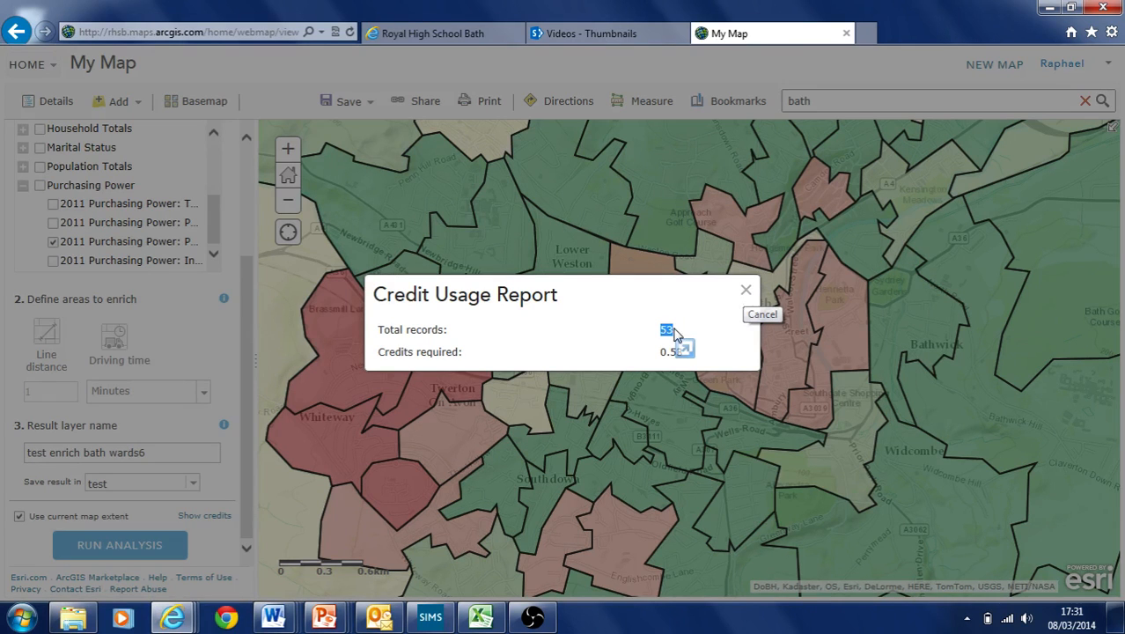
Close the credit report and run the enrichment, showing test enrich bath wards6 in Contents
{"action": "left_click", "coordinate": [746, 293]}
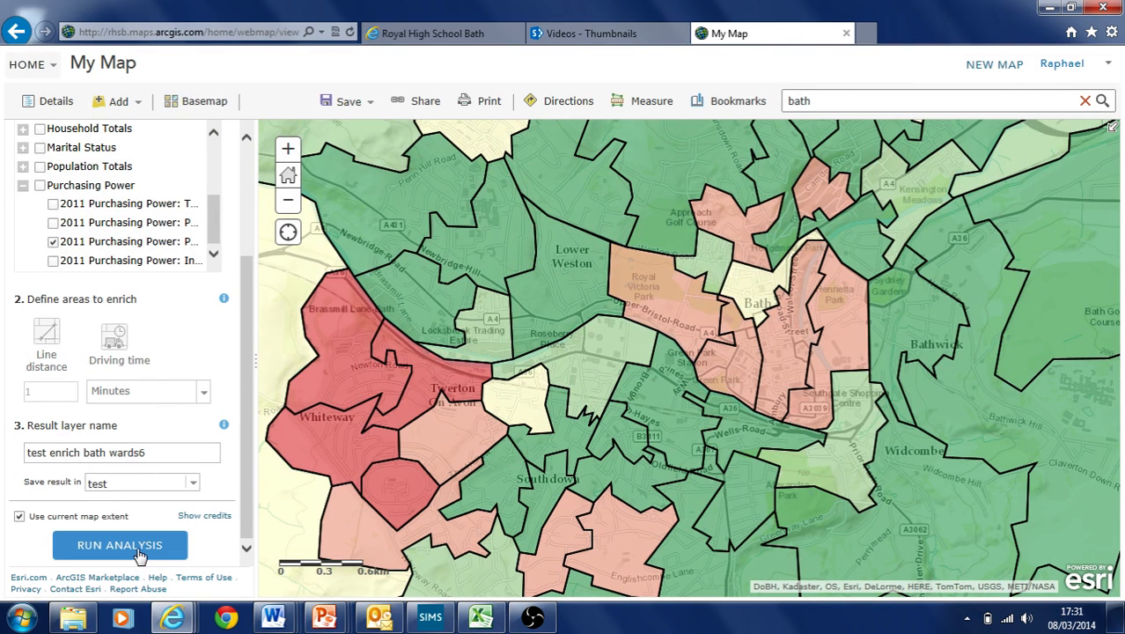
{"action": "left_click", "coordinate": [19, 517]}
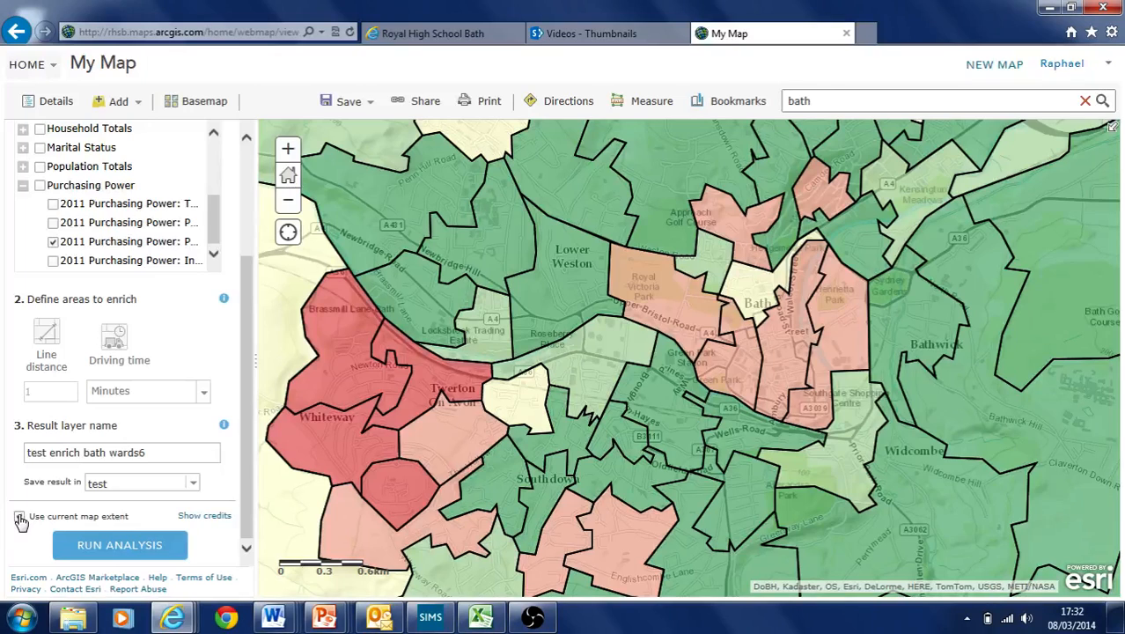
{"action": "left_click", "coordinate": [125, 545]}
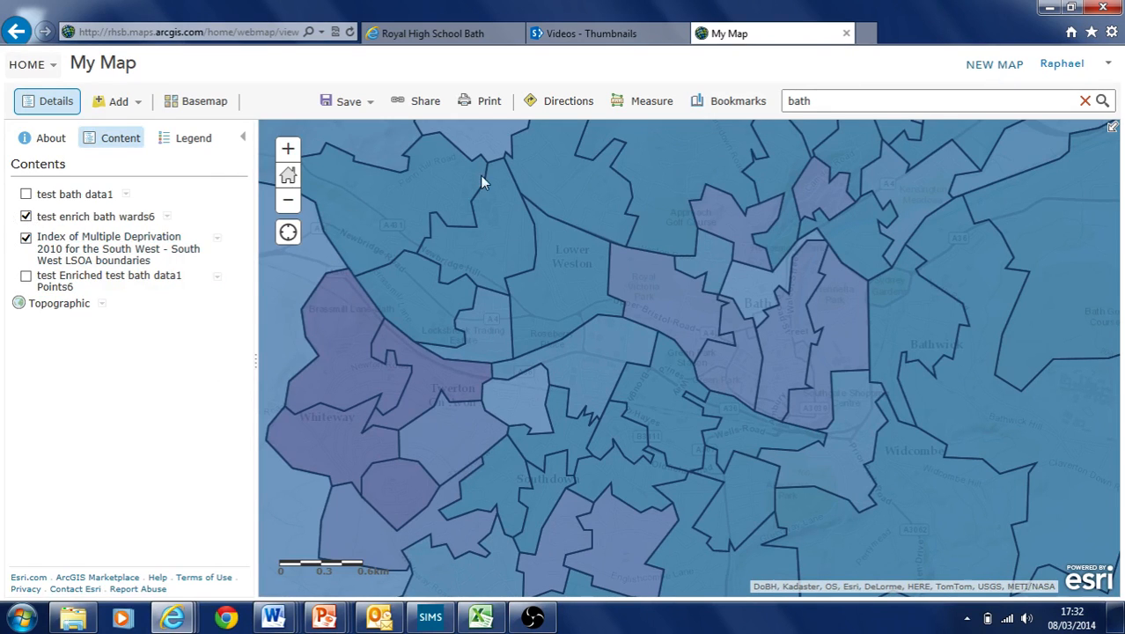
Hide the Index of Multiple Deprivation layer, leaving the blue test enrich bath wards6 areas over Bath
{"action": "left_click", "coordinate": [26, 237]}
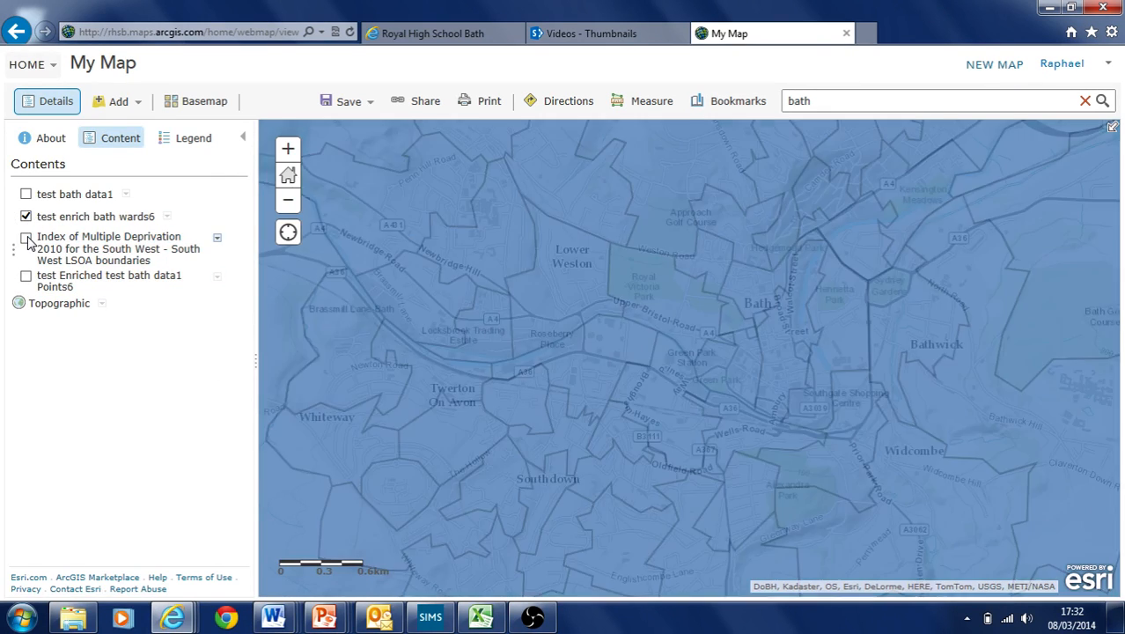
{"action": "left_click", "coordinate": [289, 201]}
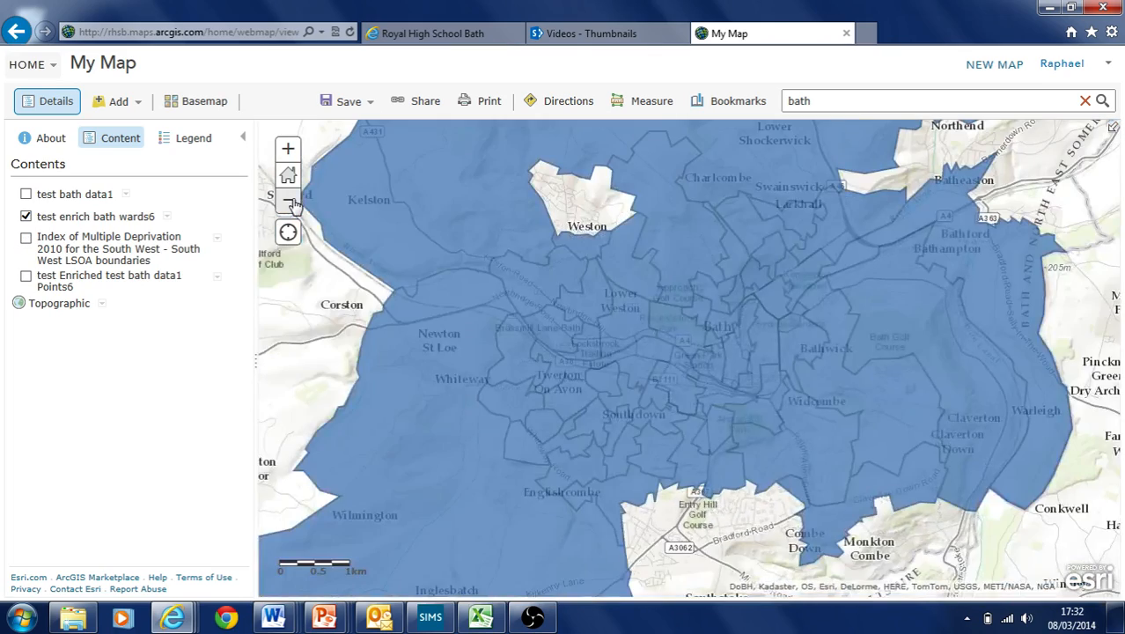
{"action": "left_click", "coordinate": [294, 203]}
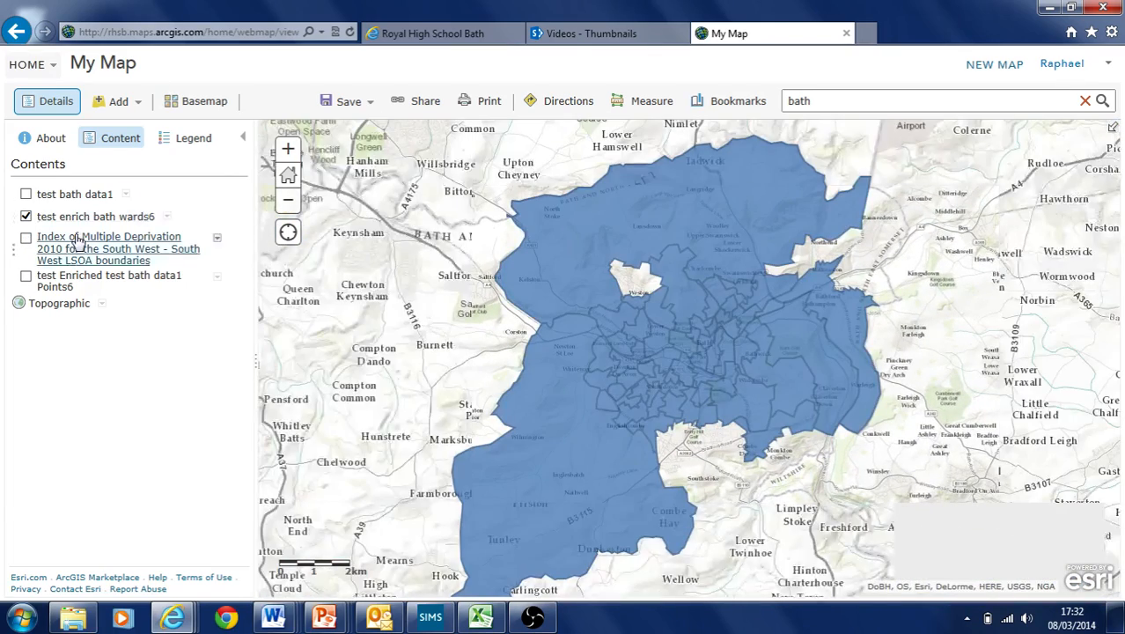
{"action": "left_click", "coordinate": [25, 240]}
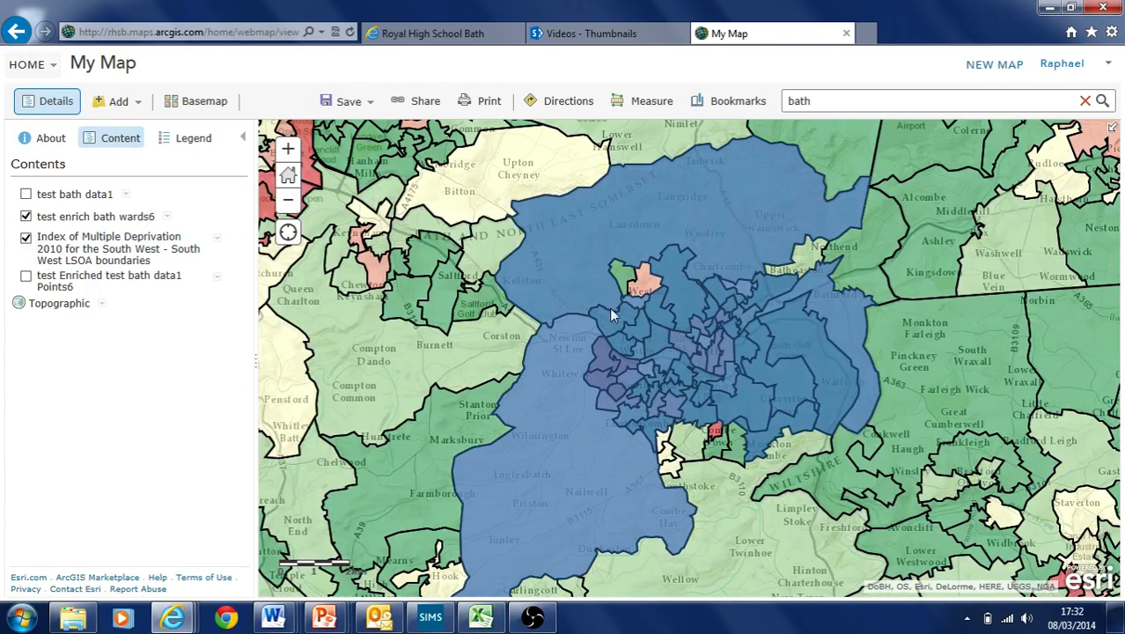
{"action": "left_click", "coordinate": [25, 238]}
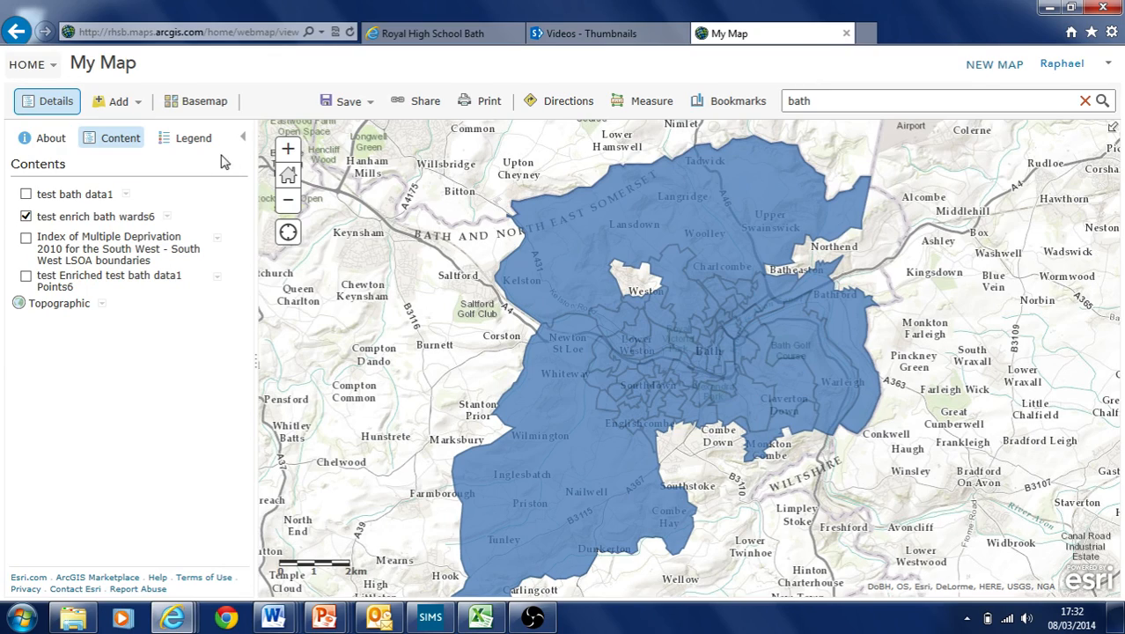
{"action": "left_click", "coordinate": [289, 151]}
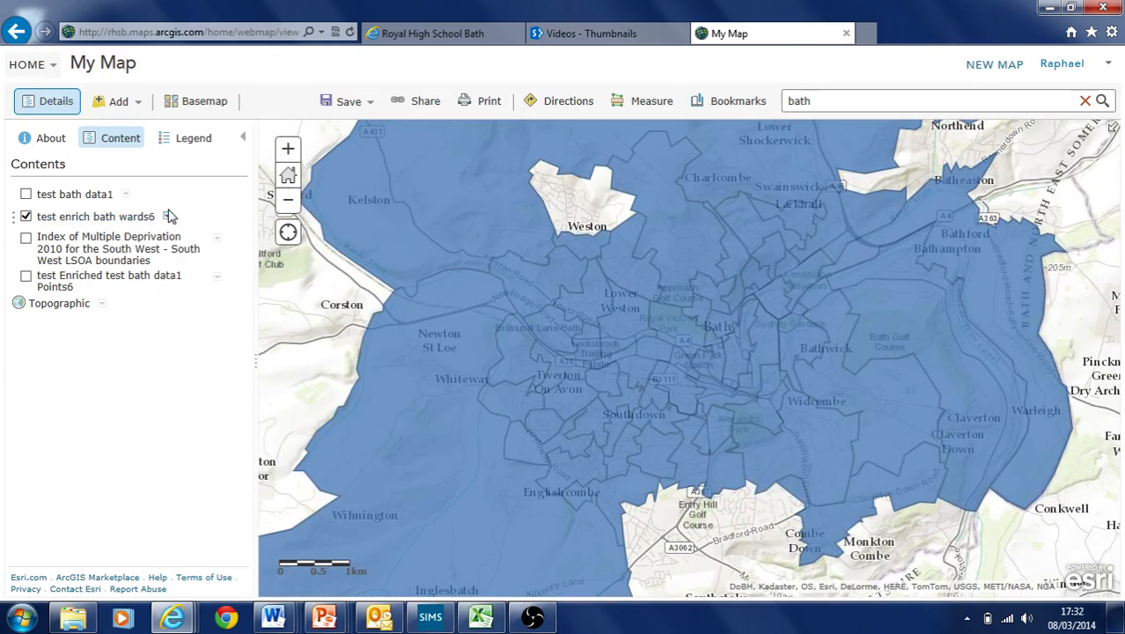
{"action": "left_click", "coordinate": [550, 278]}
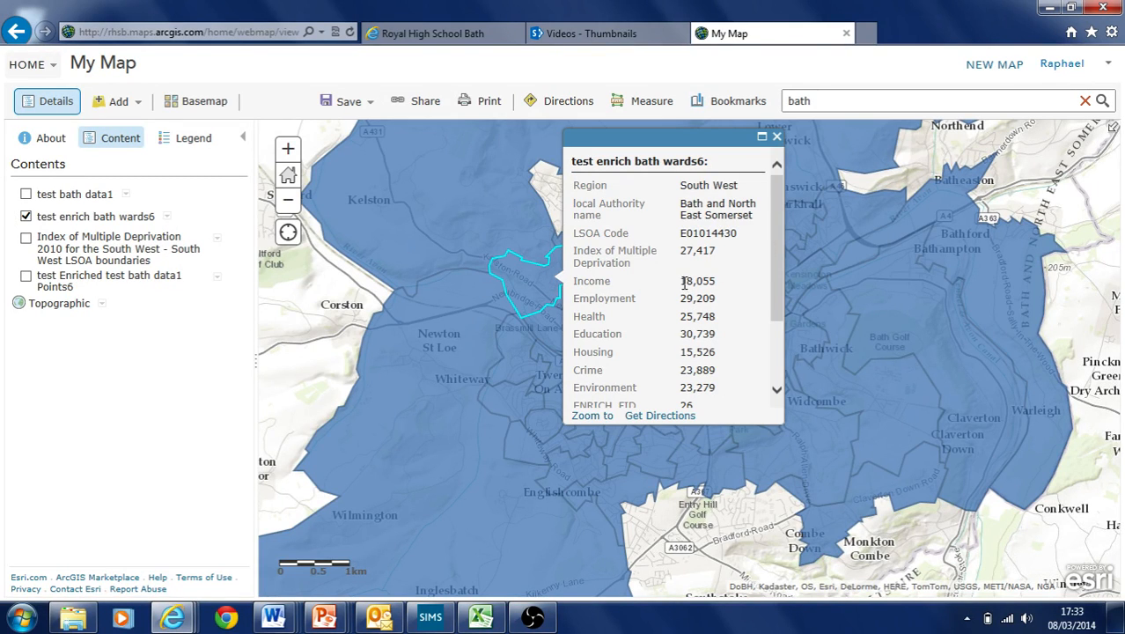
{"action": "left_click_drag", "start_coordinate": [684, 279], "coordinate": [723, 391]}
{"action": "left_click_drag", "start_coordinate": [643, 341], "coordinate": [724, 318]}
{"action": "left_click_drag", "start_coordinate": [776, 269], "coordinate": [786, 327]}
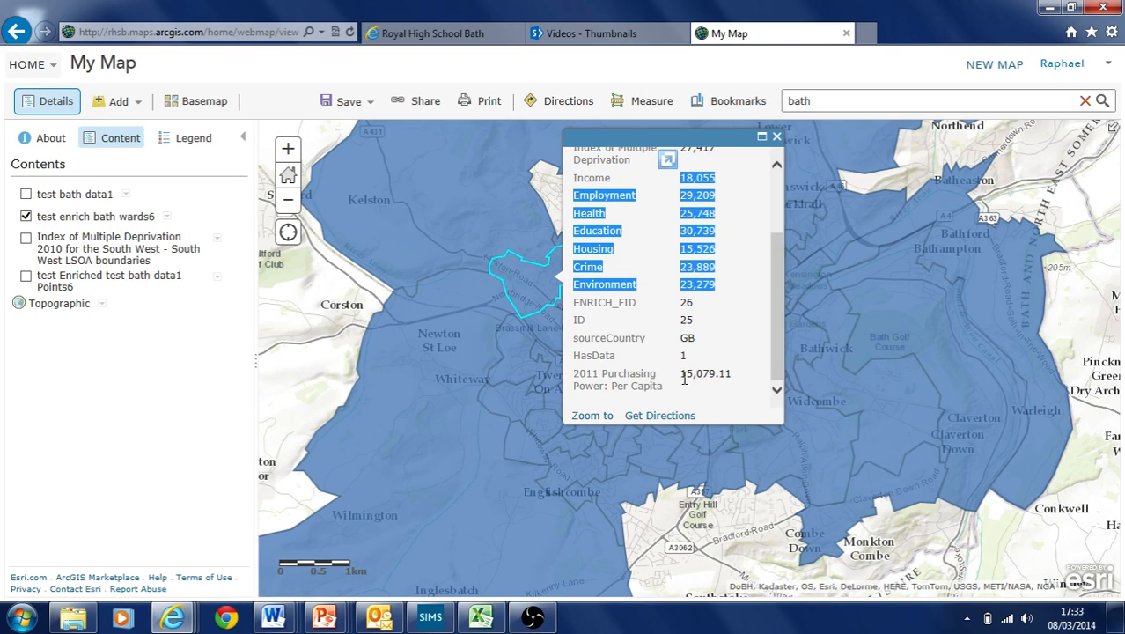
{"action": "left_click_drag", "start_coordinate": [682, 376], "coordinate": [730, 380]}
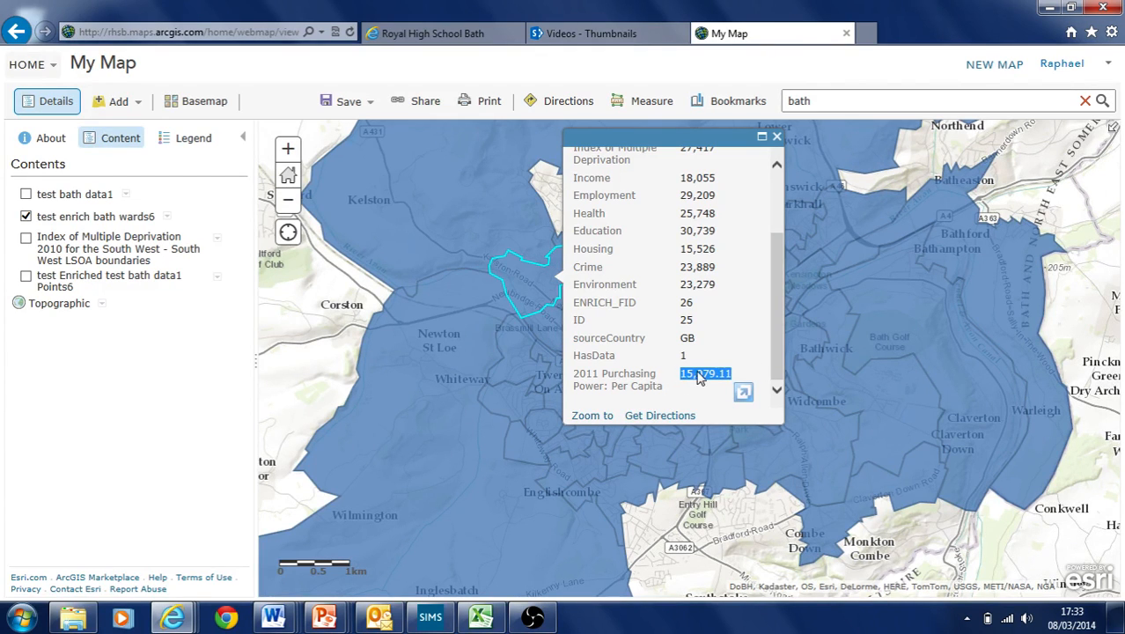
{"action": "left_click", "coordinate": [775, 138]}
{"action": "left_click", "coordinate": [550, 280]}
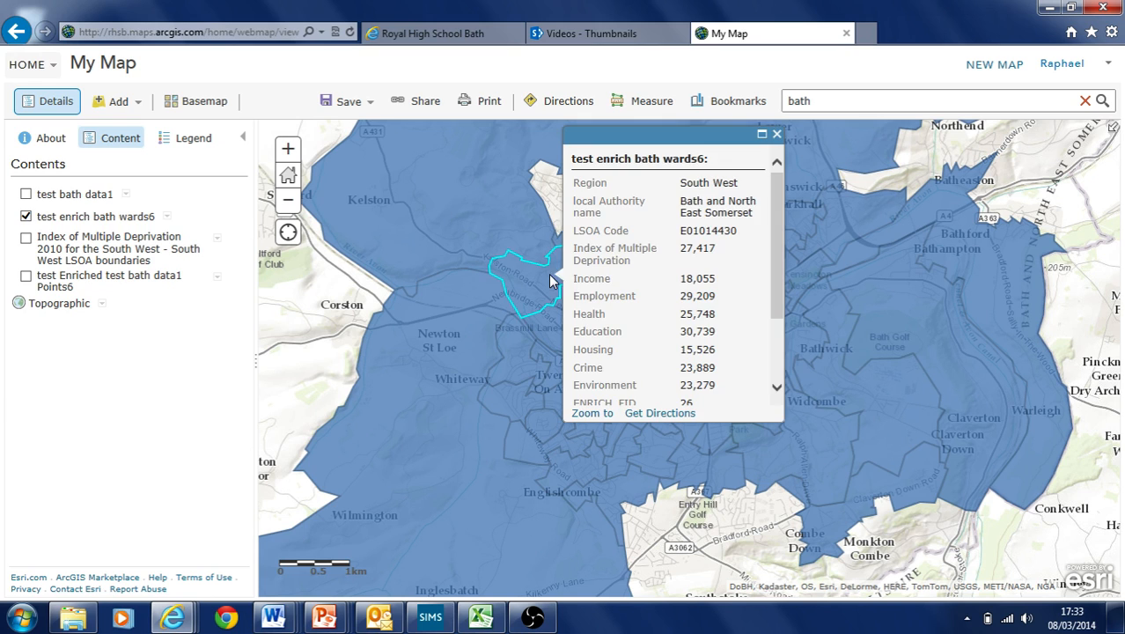
{"action": "left_click", "coordinate": [776, 134]}
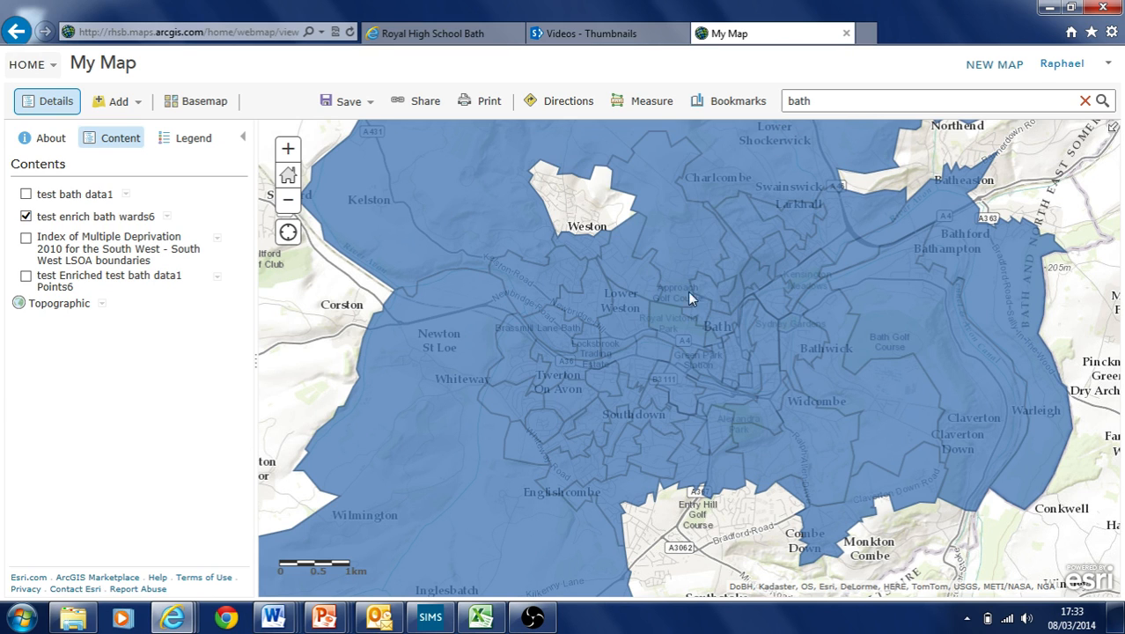
{"action": "left_click", "coordinate": [568, 382]}
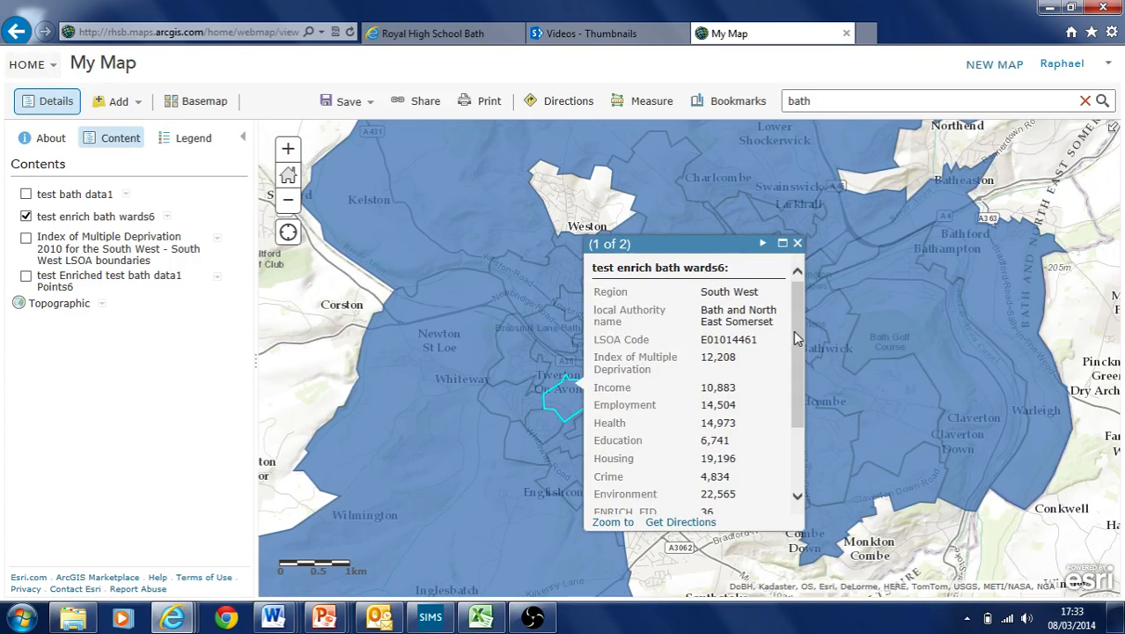
{"action": "left_click_drag", "start_coordinate": [796, 338], "coordinate": [798, 419]}
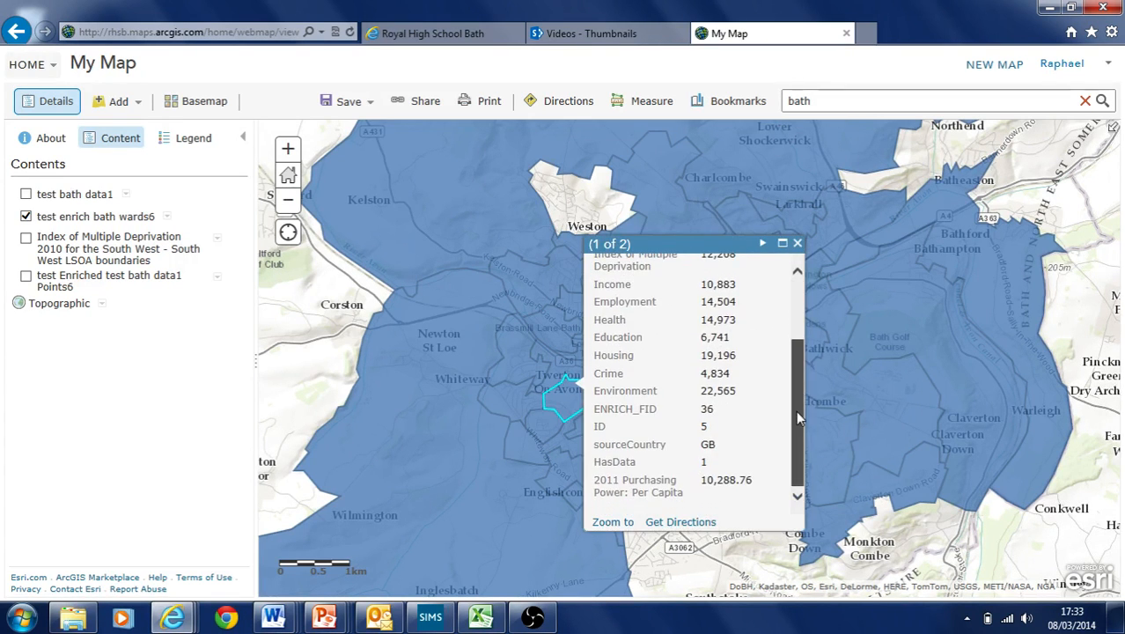
{"action": "double_click", "coordinate": [714, 479]}
{"action": "left_click", "coordinate": [798, 244]}
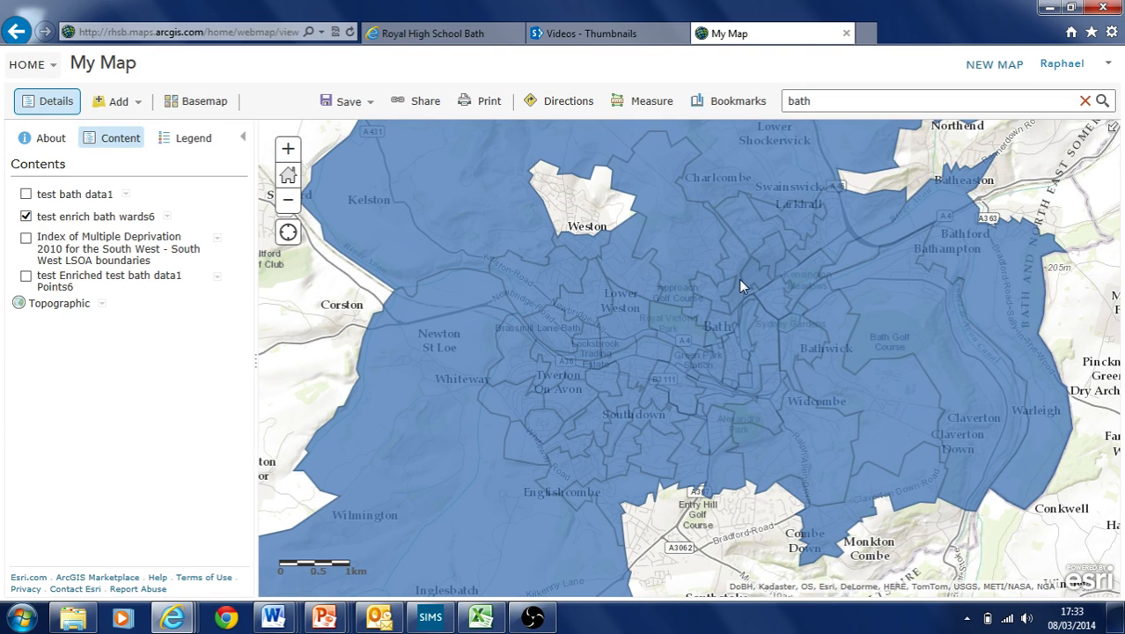
{"action": "left_click", "coordinate": [728, 262]}
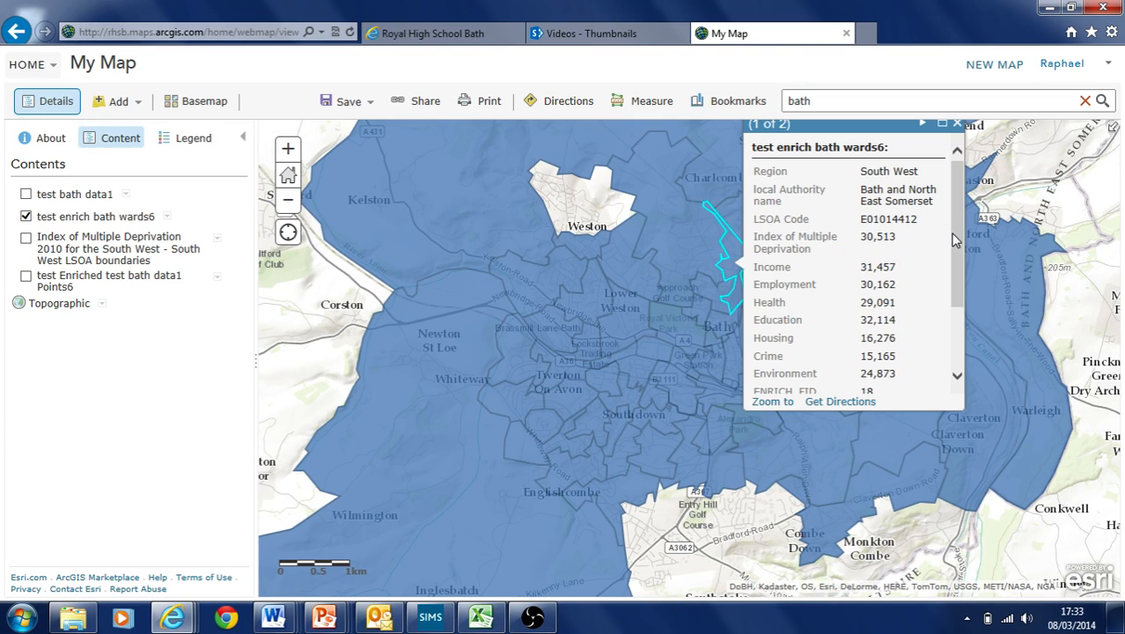
{"action": "left_click_drag", "start_coordinate": [955, 240], "coordinate": [966, 360]}
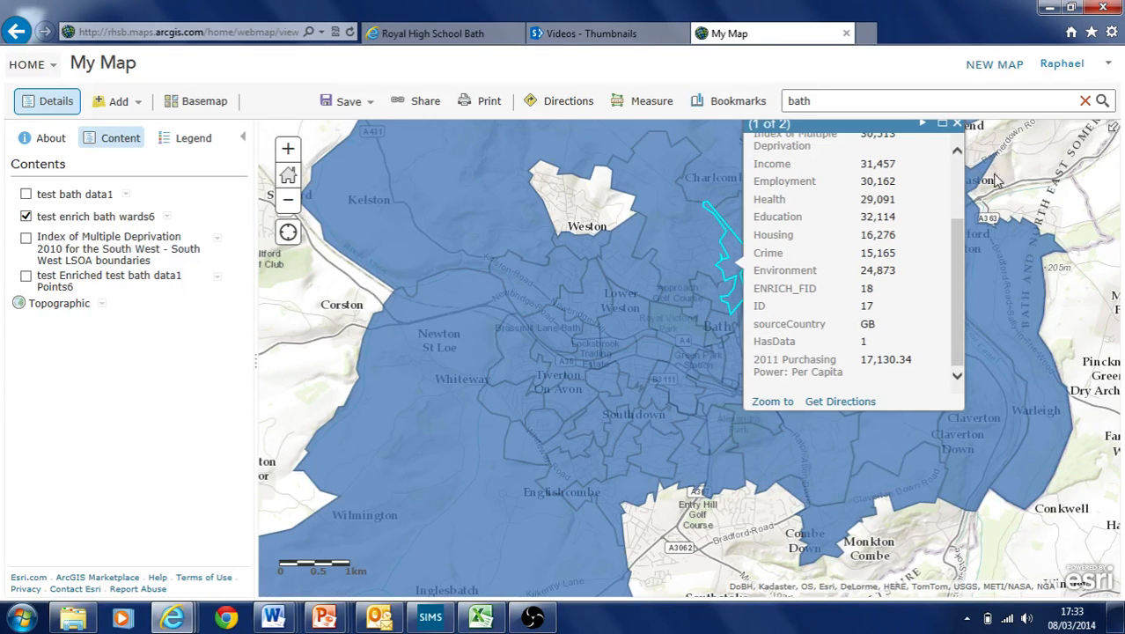
{"action": "left_click", "coordinate": [957, 123]}
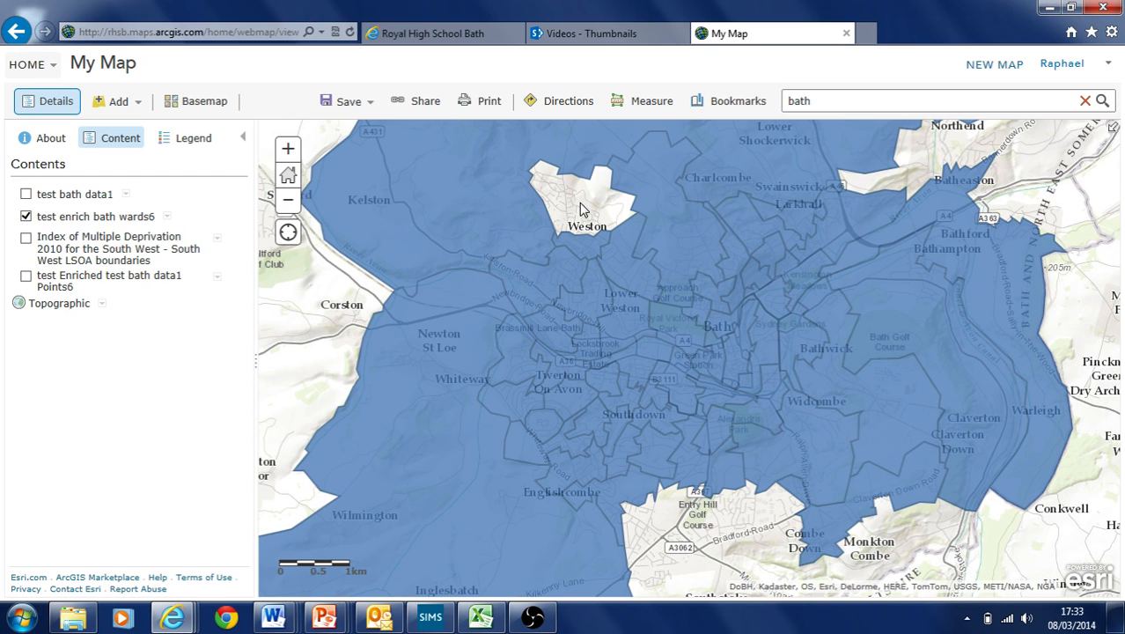
{"action": "mouse_move", "coordinate": [579, 203]}
{"action": "left_mouse_down"}
{"action": "mouse_move", "coordinate": [546, 217]}
{"action": "mouse_move", "coordinate": [594, 204]}
{"action": "left_mouse_up"}
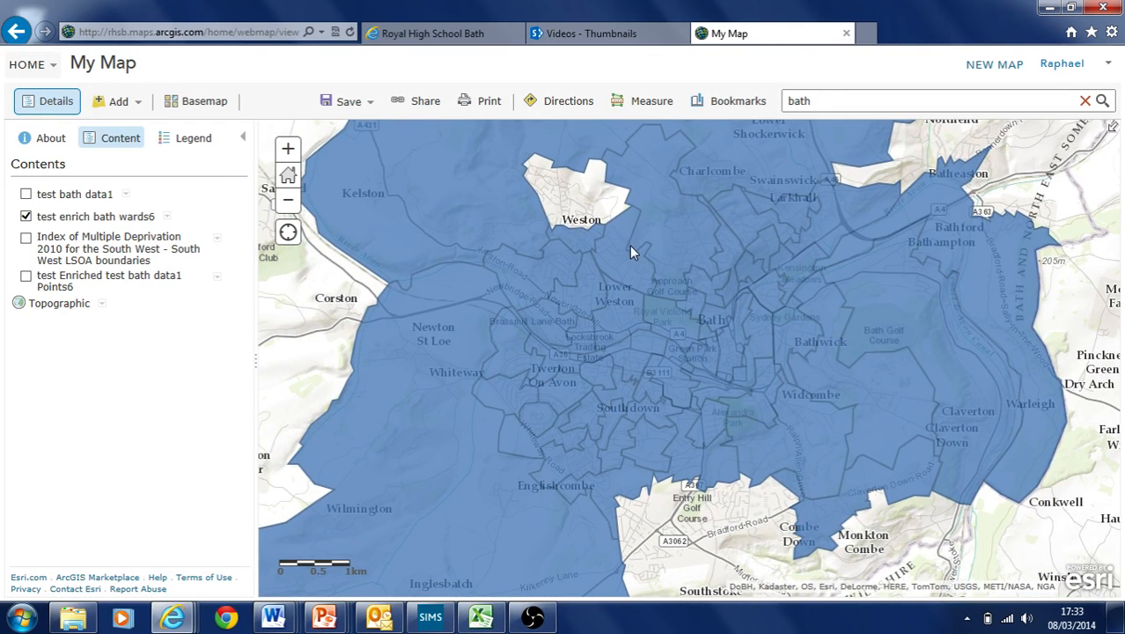
{"action": "left_click_drag", "start_coordinate": [607, 251], "coordinate": [652, 269]}
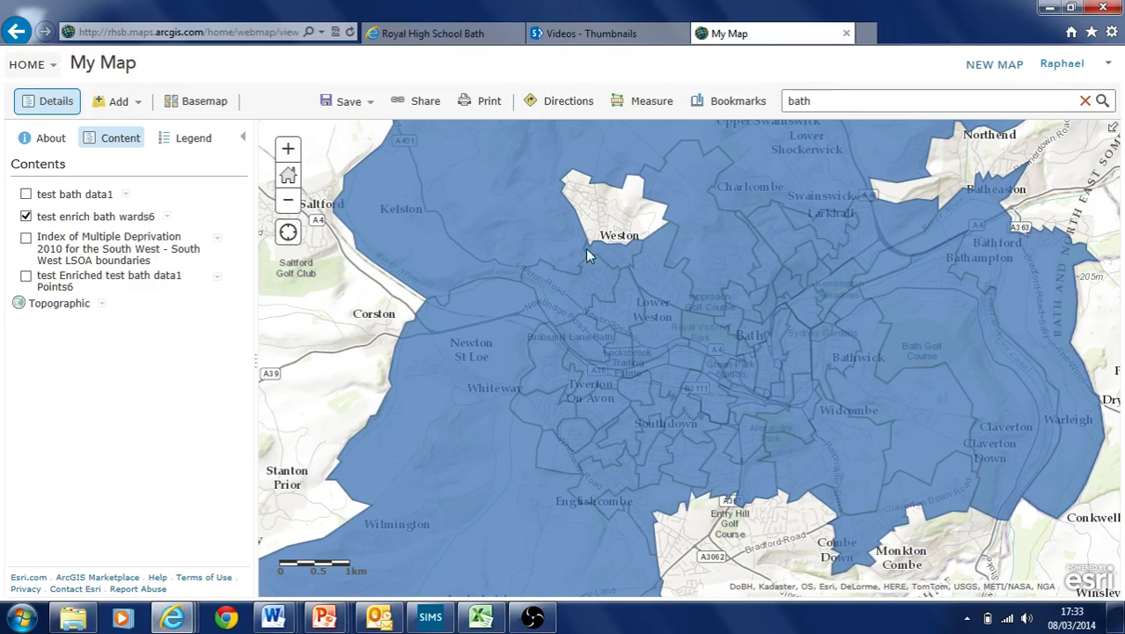
{"action": "left_click_drag", "start_coordinate": [722, 276], "coordinate": [574, 152]}
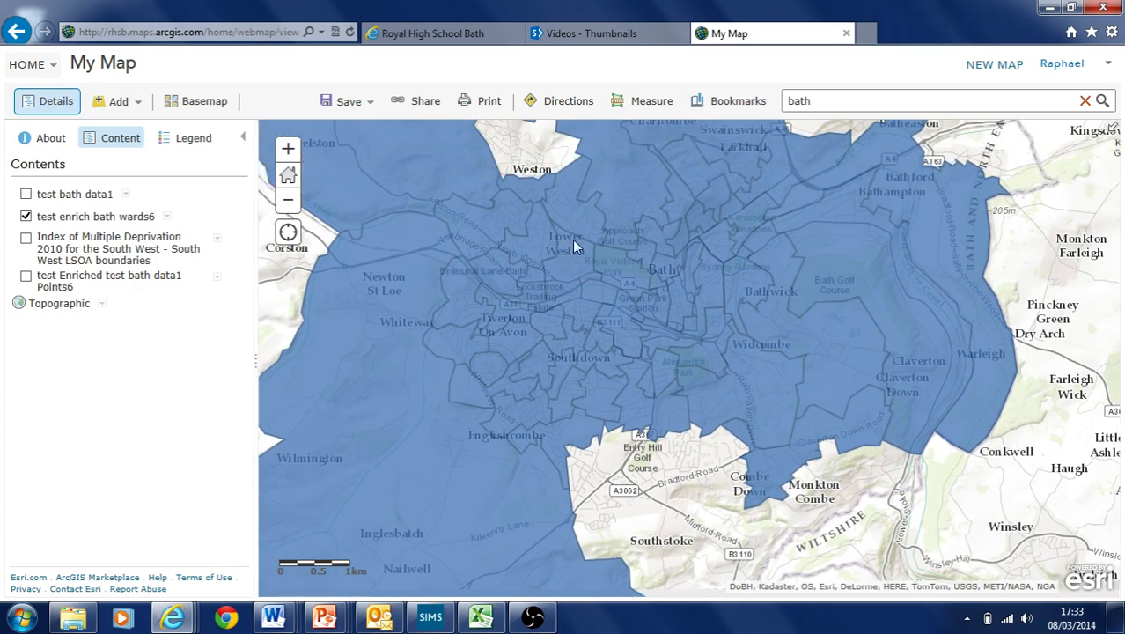
{"action": "left_click_drag", "start_coordinate": [574, 246], "coordinate": [590, 304]}
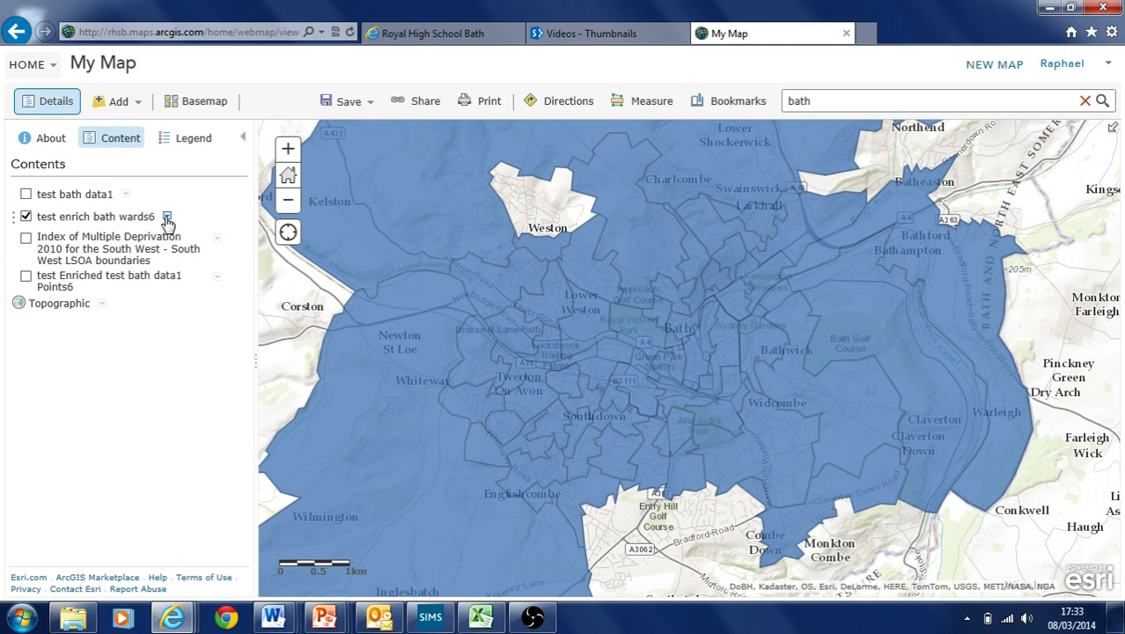
Style test enrich bath wards6 by Color on 2011 Purchasing Power: Per Capita with the red-yellow-green ramp
{"action": "left_click", "coordinate": [168, 218]}
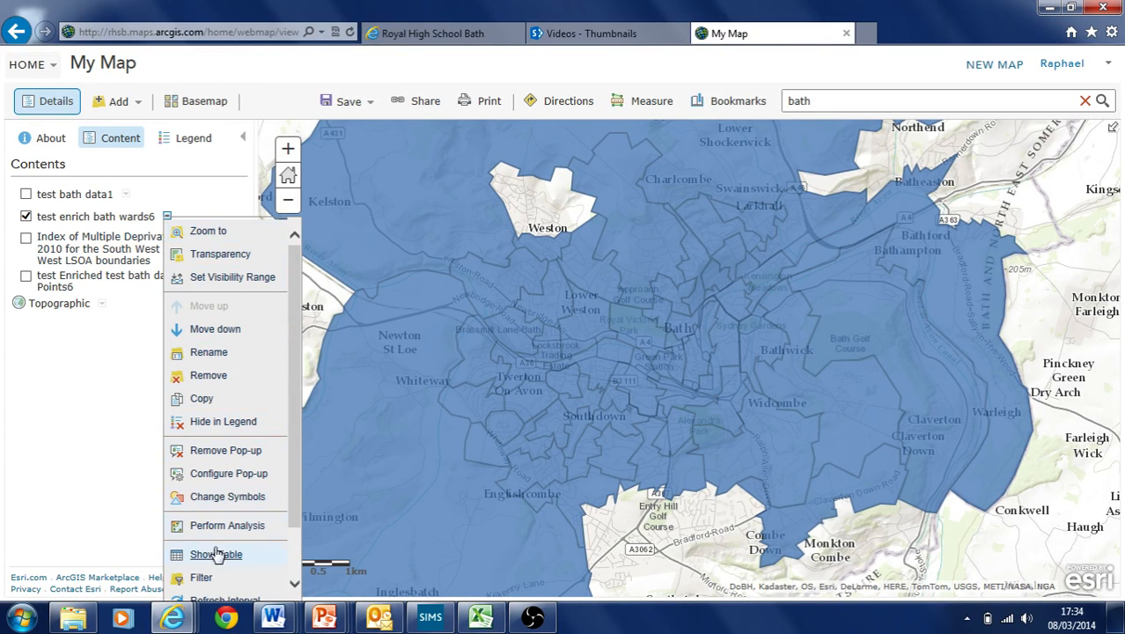
{"action": "left_click", "coordinate": [219, 498]}
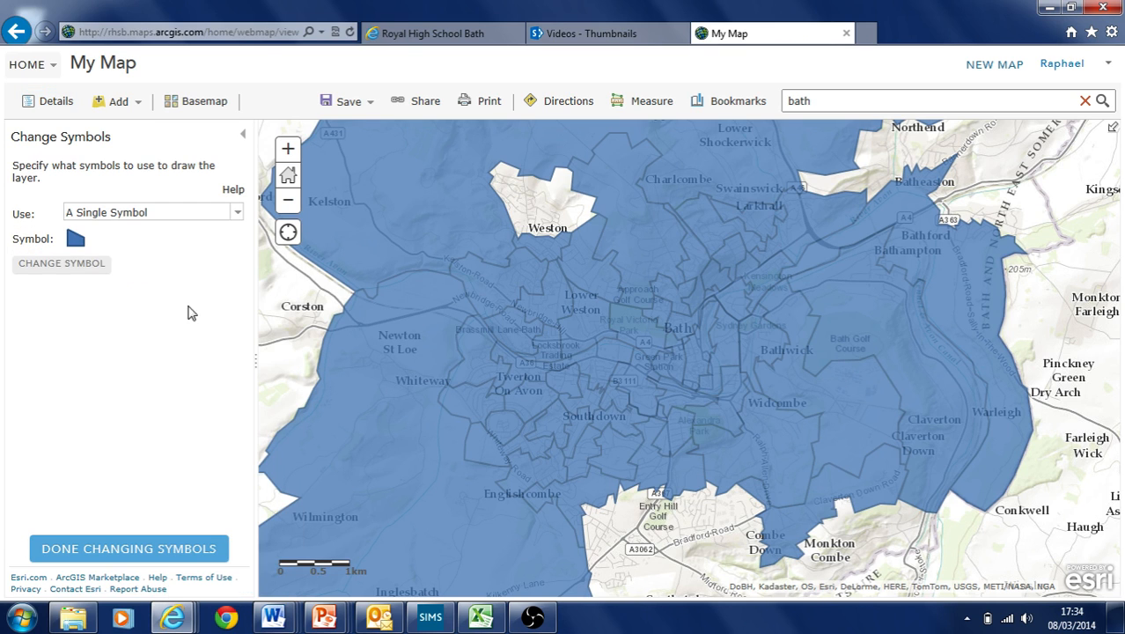
{"action": "left_click", "coordinate": [234, 217]}
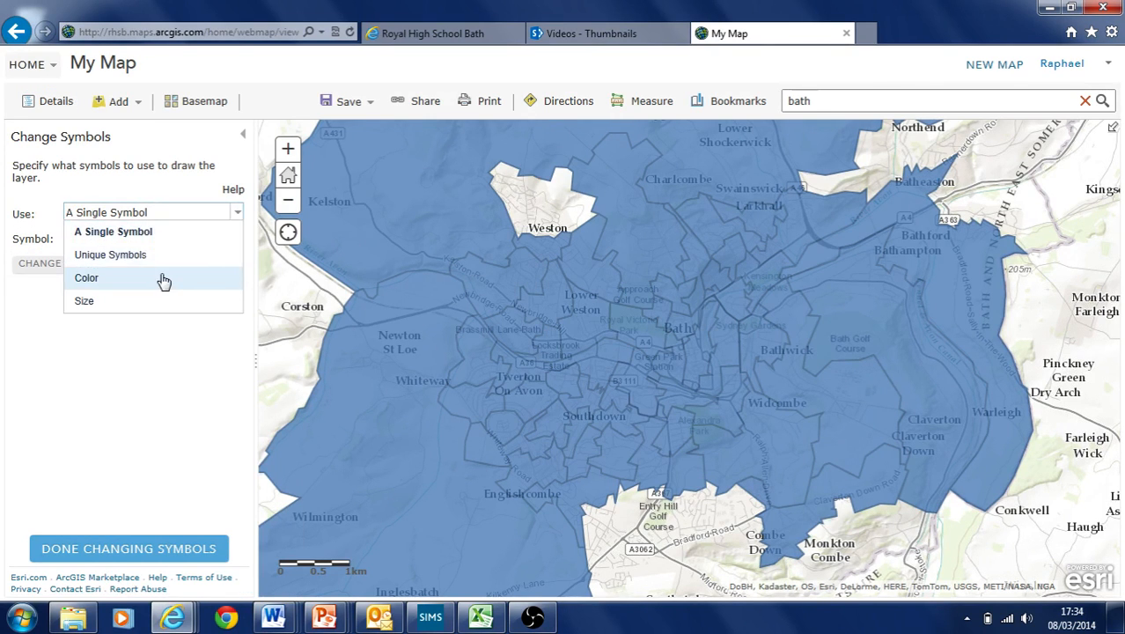
{"action": "left_click", "coordinate": [163, 280]}
{"action": "left_click", "coordinate": [238, 238]}
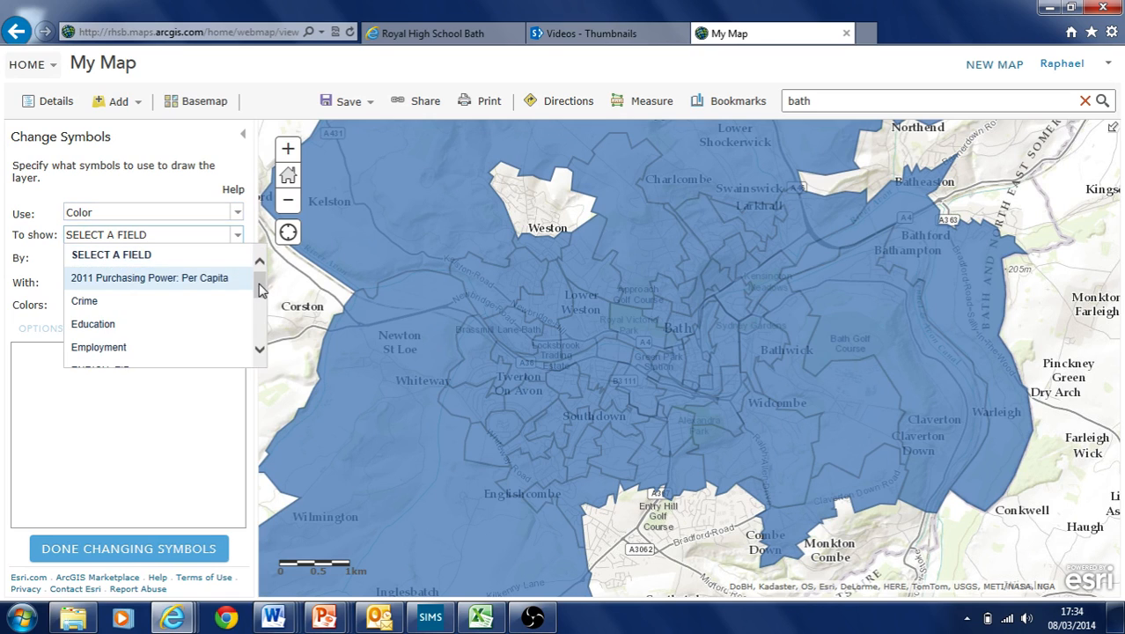
{"action": "left_click", "coordinate": [187, 280]}
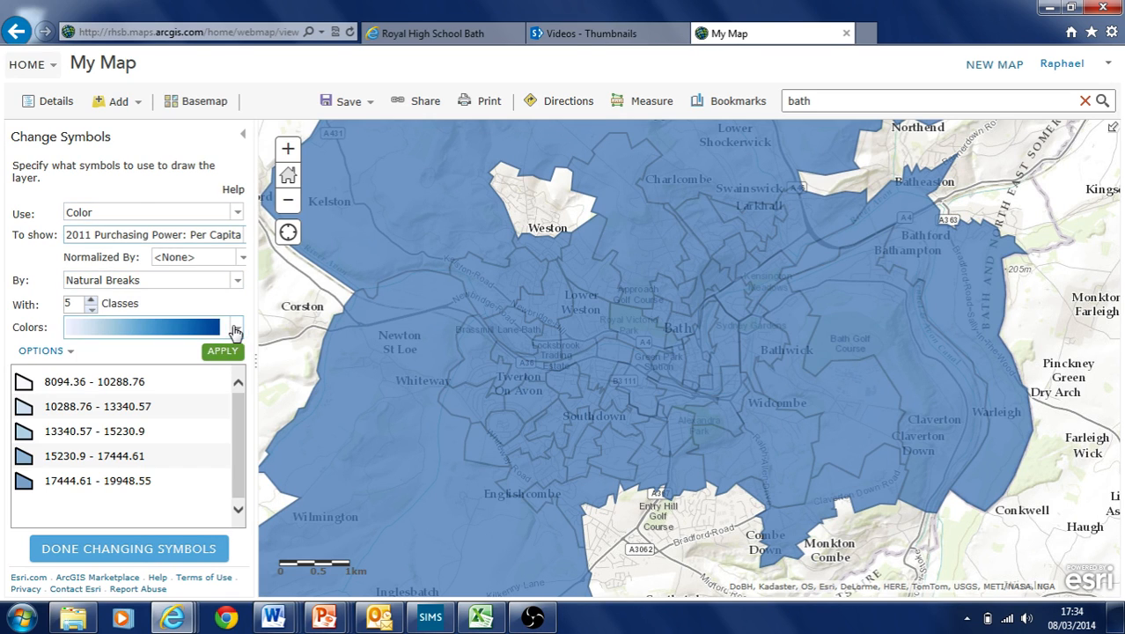
{"action": "left_click", "coordinate": [237, 327]}
{"action": "scroll", "coordinate": [227, 440], "scroll_direction": "down", "scroll_amount": 3}
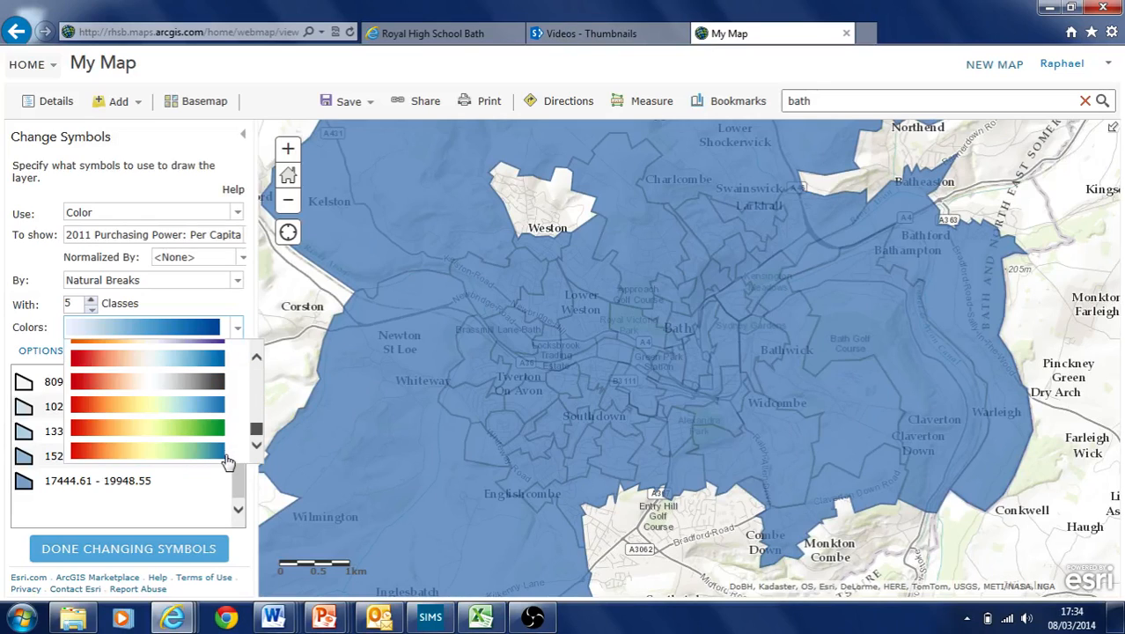
{"action": "left_click", "coordinate": [166, 429]}
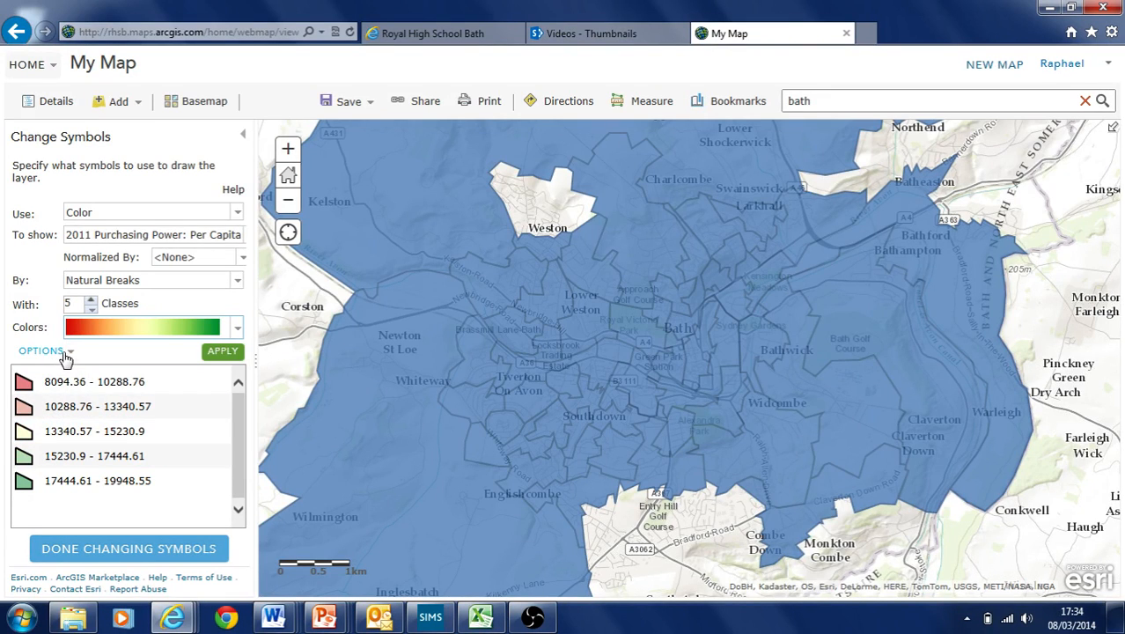
{"action": "left_click", "coordinate": [223, 354]}
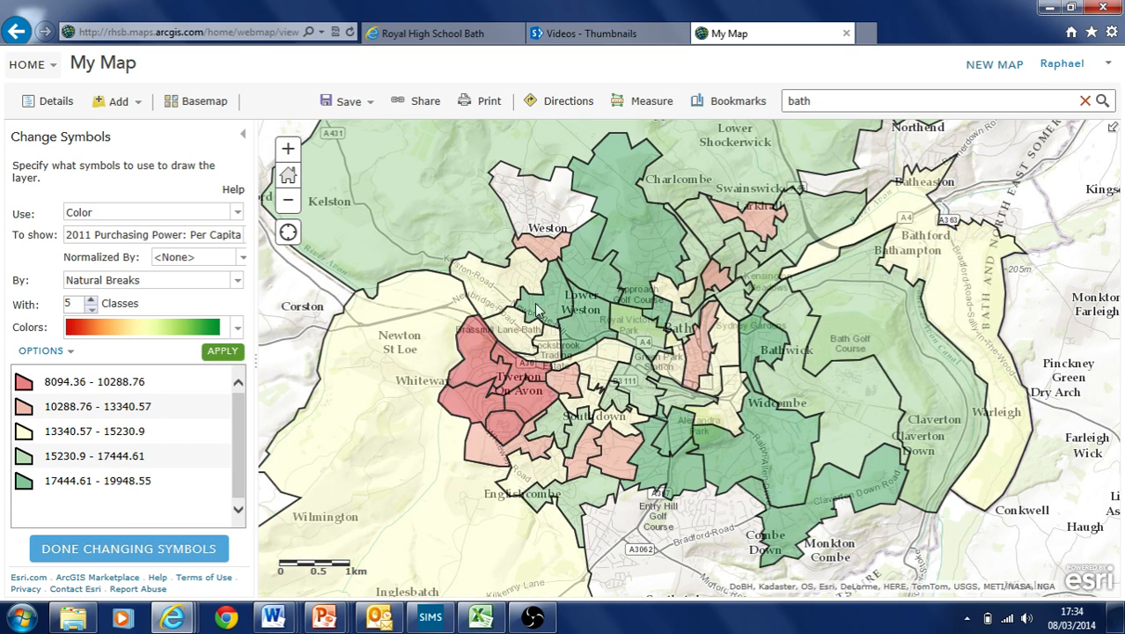
Check a green ward's popup near Charlcombe, reviewing its purchasing power and Income (32,241) values
{"action": "left_click", "coordinate": [633, 230]}
{"action": "scroll", "coordinate": [723, 472], "scroll_direction": "down", "scroll_amount": 3}
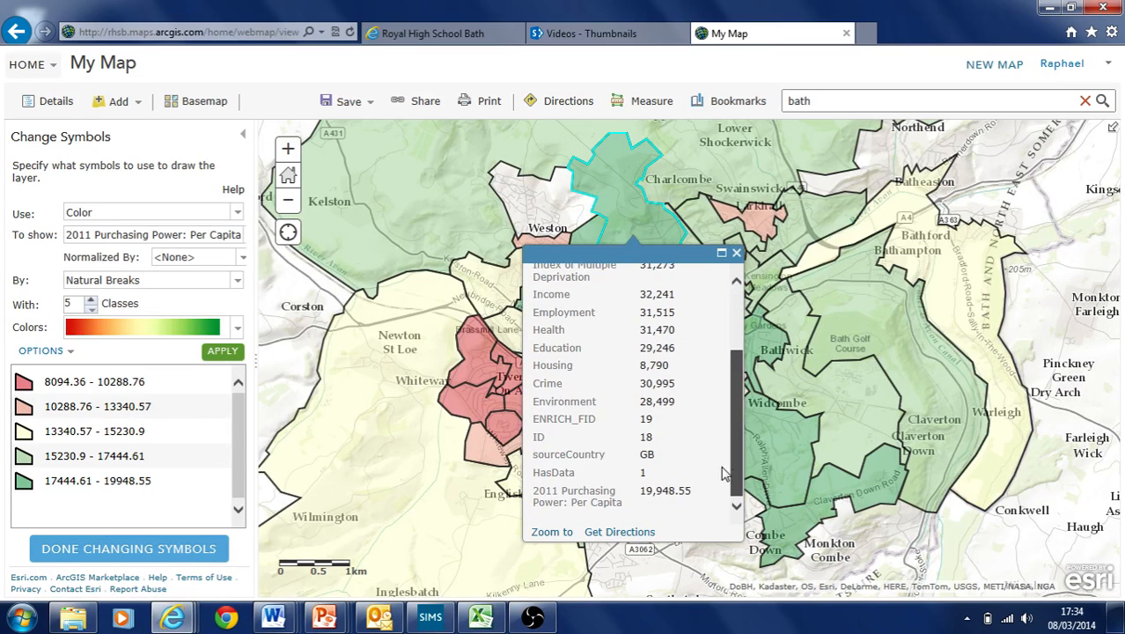
{"action": "double_click", "coordinate": [648, 491]}
{"action": "left_click", "coordinate": [656, 366]}
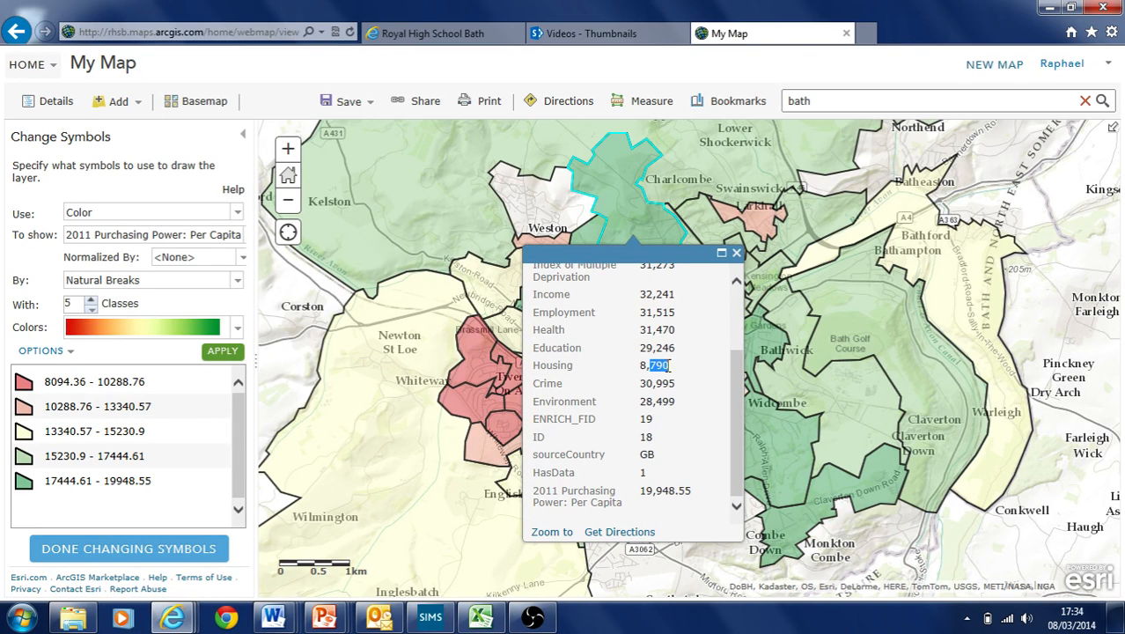
{"action": "double_click", "coordinate": [645, 293]}
{"action": "left_click", "coordinate": [660, 328]}
{"action": "left_click_drag", "start_coordinate": [739, 384], "coordinate": [762, 251]}
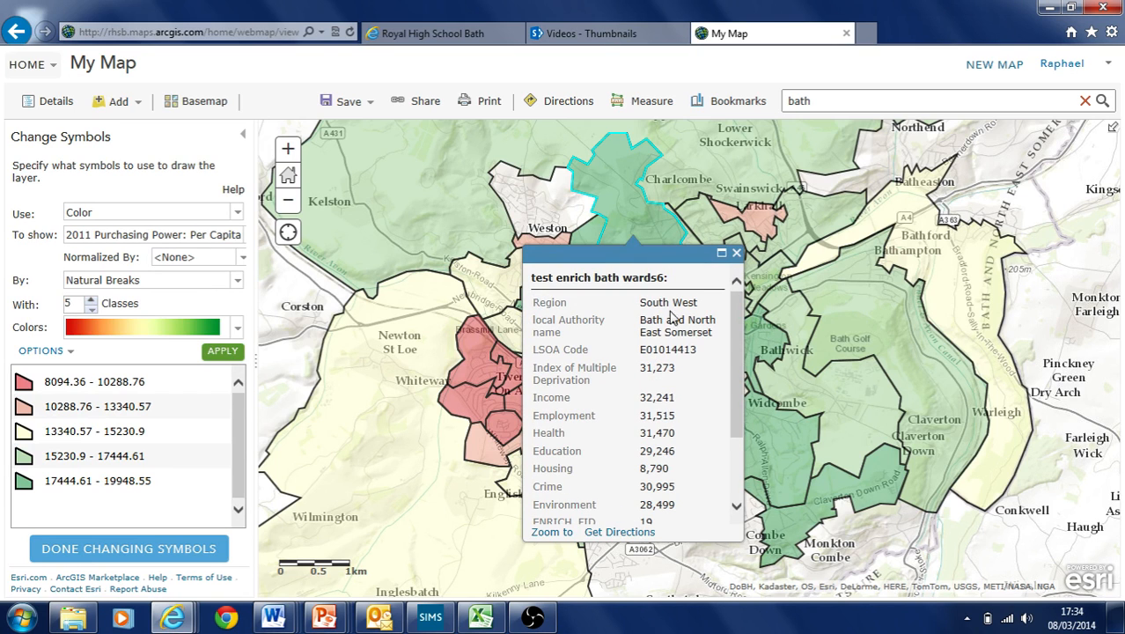
{"action": "left_click_drag", "start_coordinate": [647, 398], "coordinate": [683, 385]}
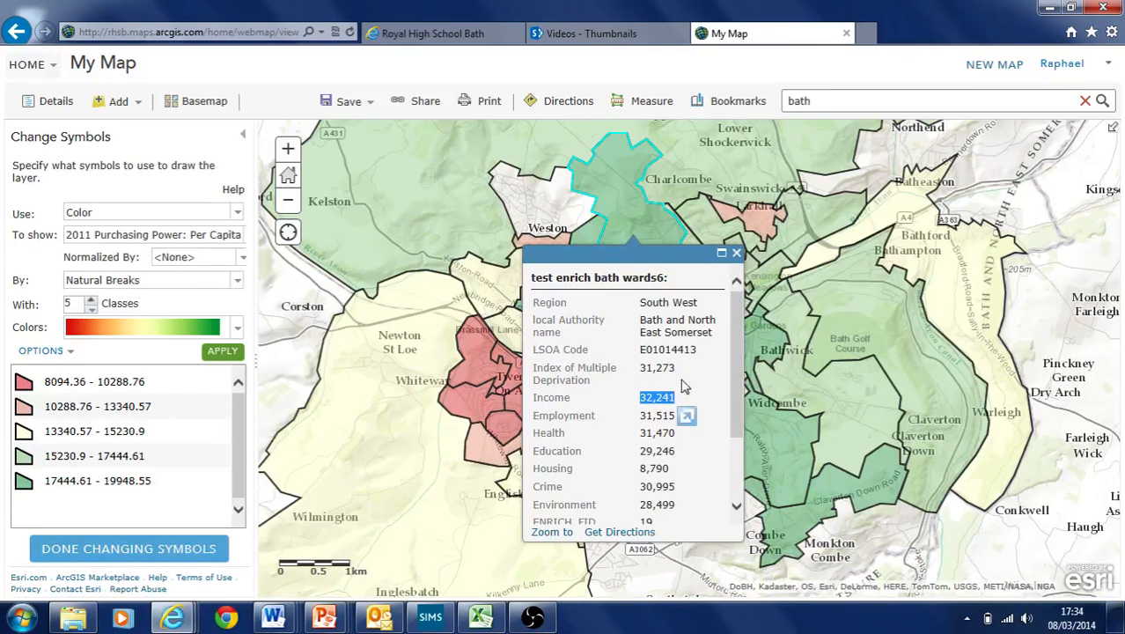
{"action": "left_click", "coordinate": [648, 368]}
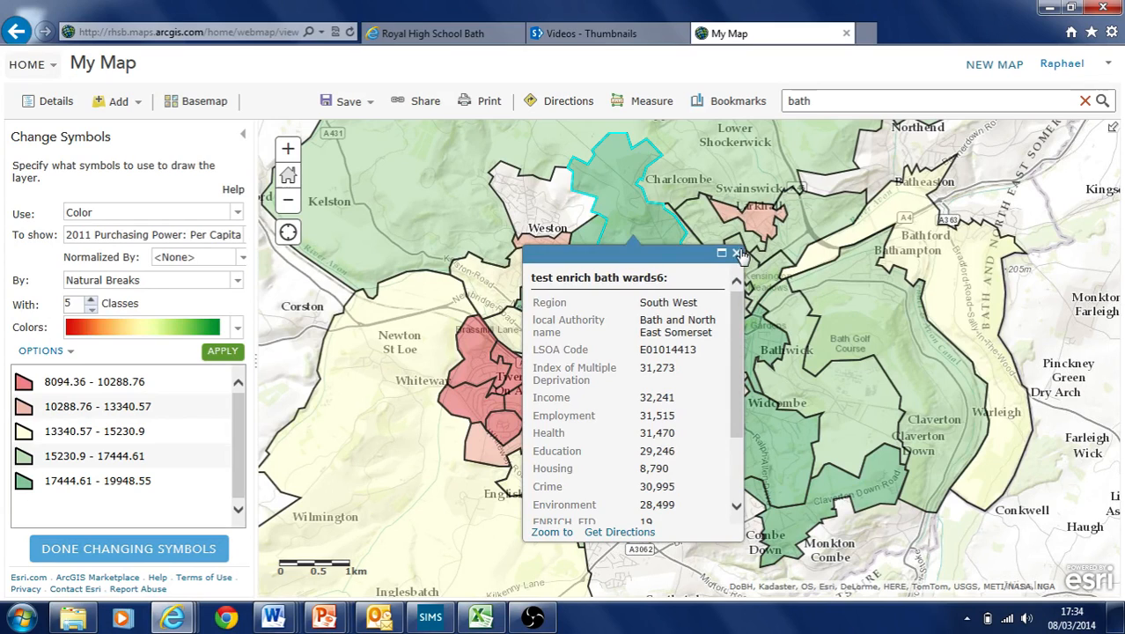
{"action": "left_click", "coordinate": [735, 252]}
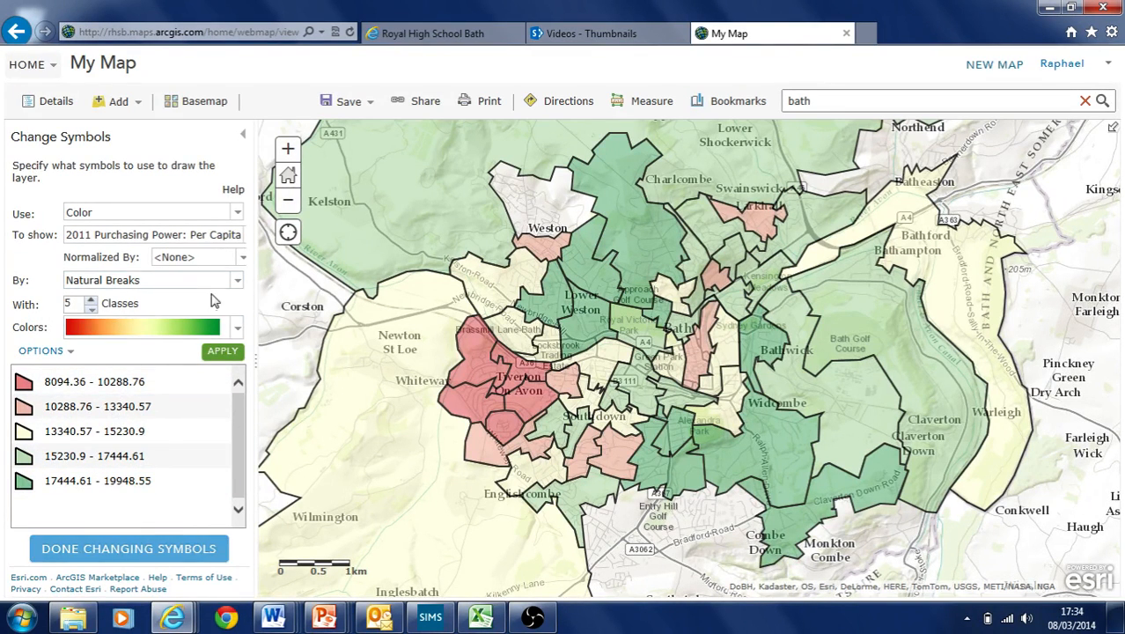
Keep Natural Breaks classification and finish the symbol changes, returning to the layer contents
{"action": "left_click", "coordinate": [239, 281]}
{"action": "left_click", "coordinate": [240, 281]}
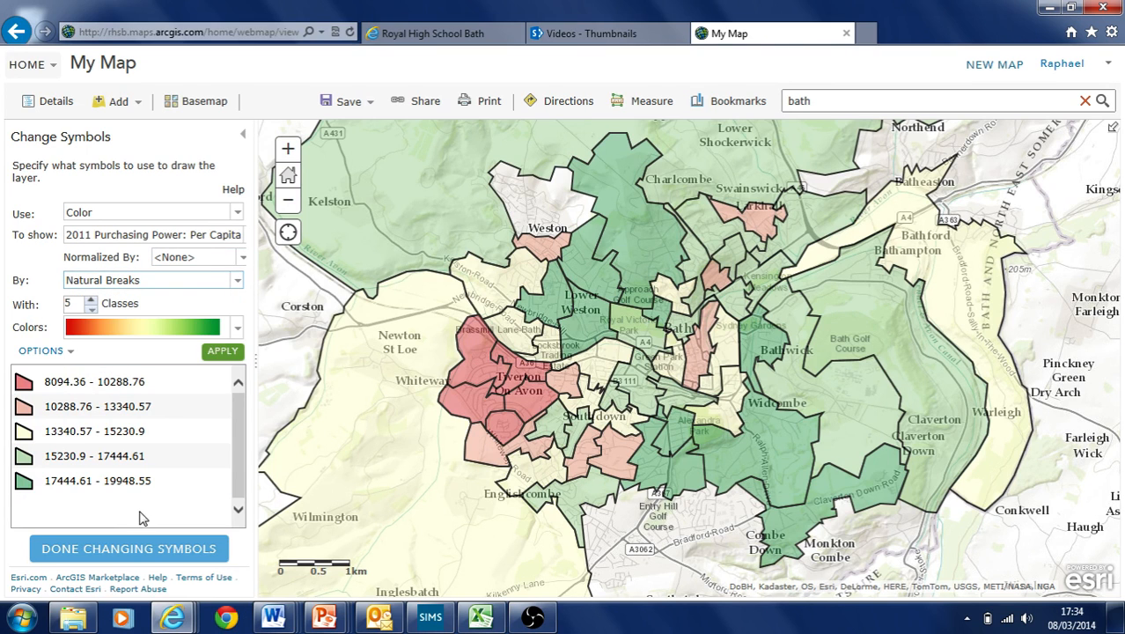
{"action": "left_click", "coordinate": [139, 547]}
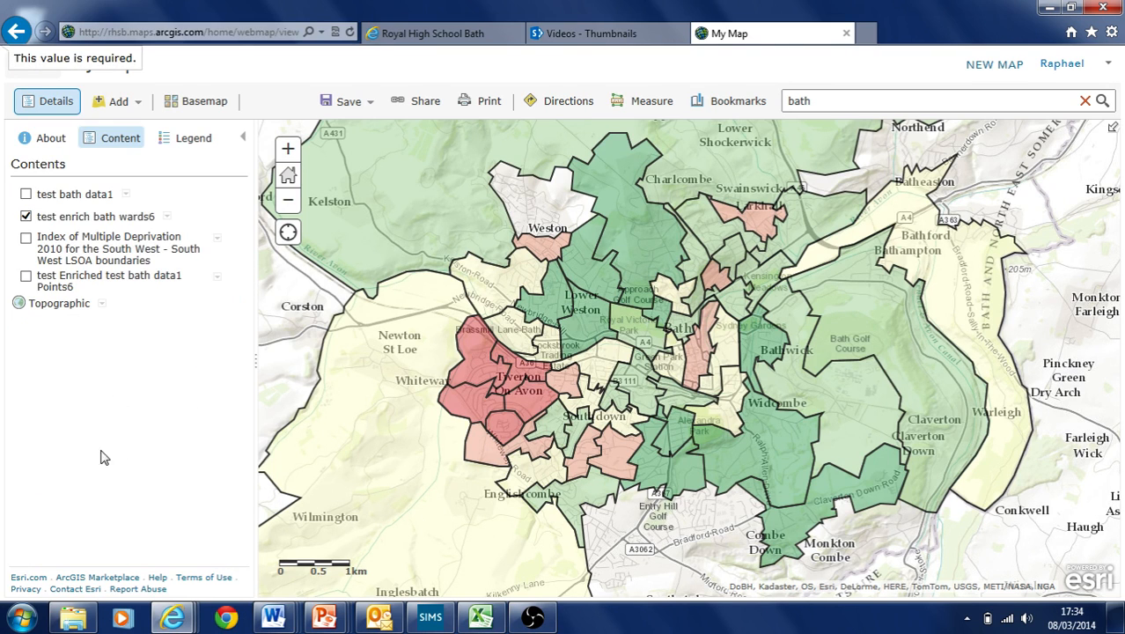
Turn on test Enriched test bath data1 Points6 and move it above test enrich bath wards6
{"action": "left_click", "coordinate": [27, 276]}
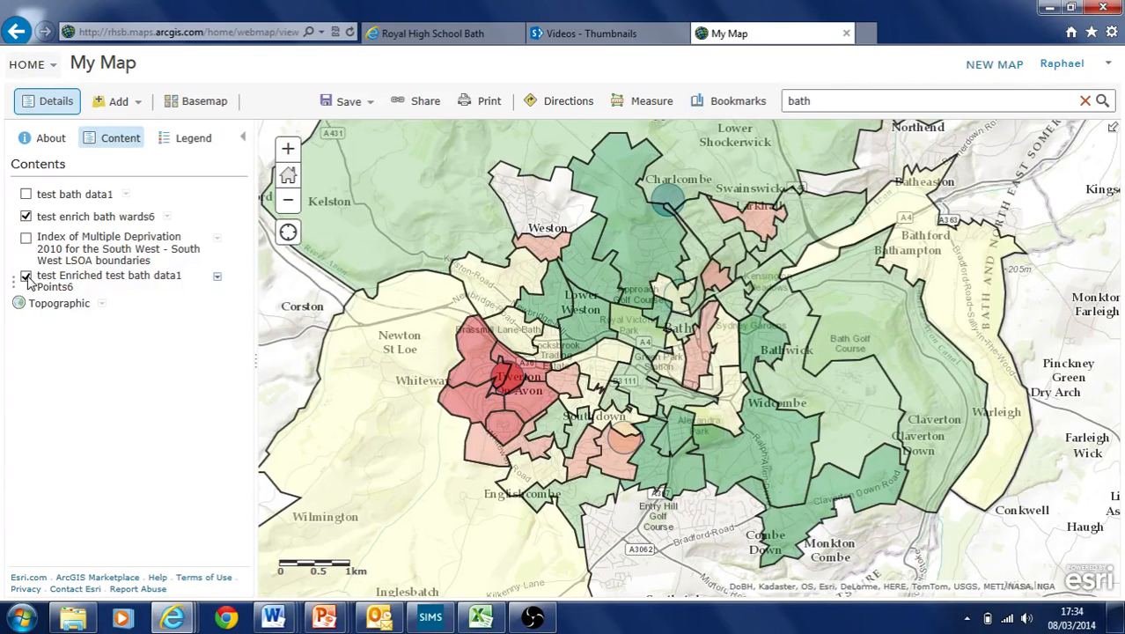
{"action": "left_click_drag", "start_coordinate": [13, 279], "coordinate": [19, 200]}
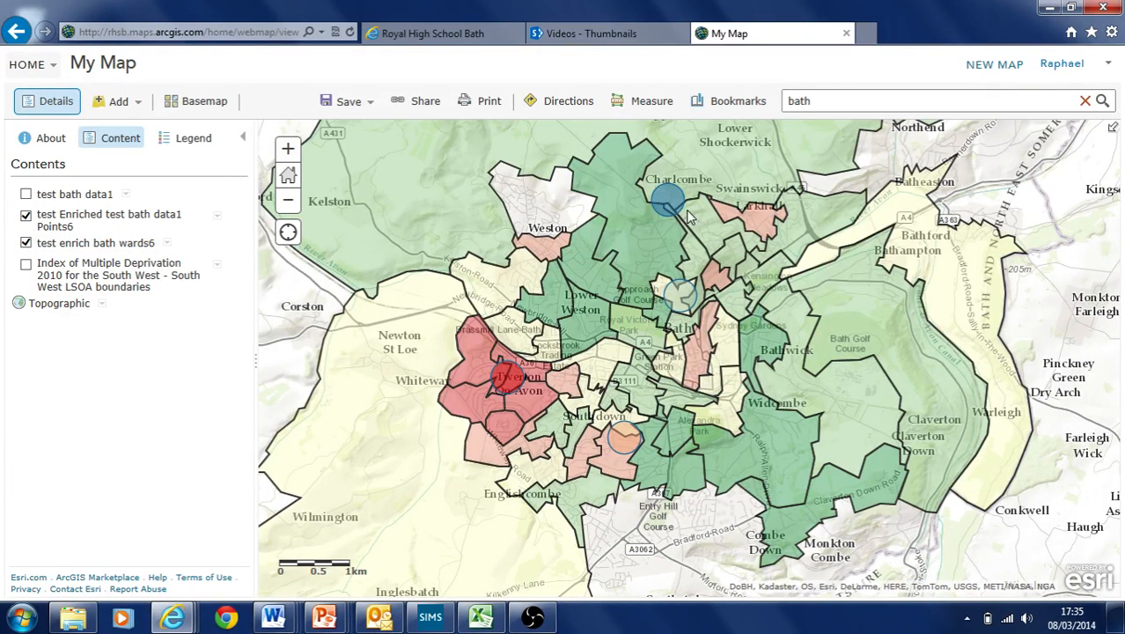
{"action": "left_click_drag", "start_coordinate": [607, 335], "coordinate": [602, 381]}
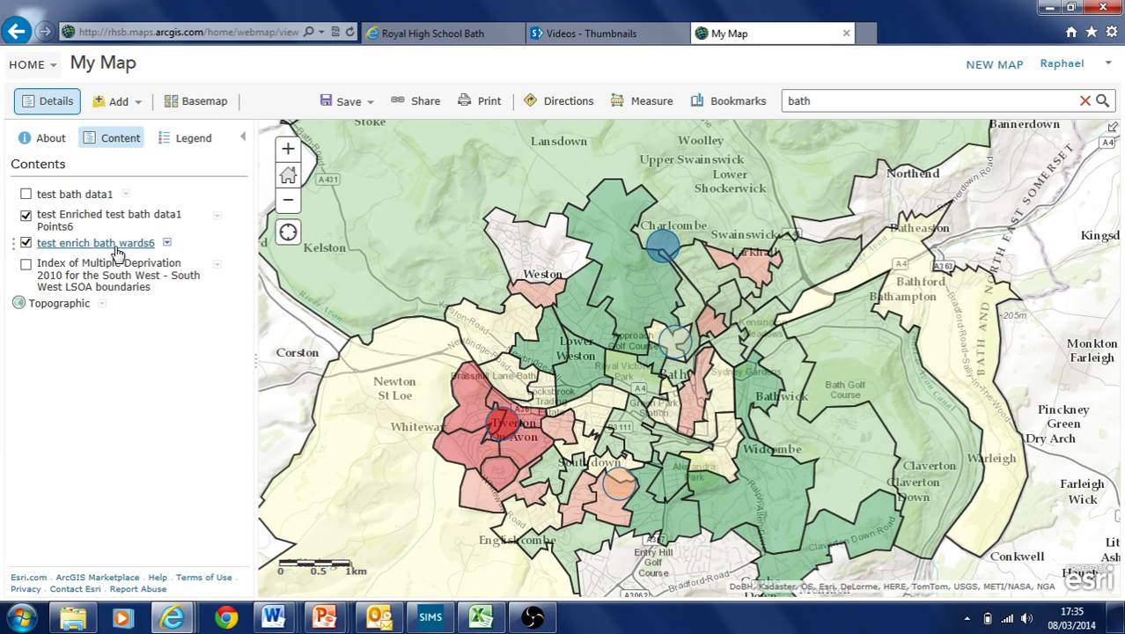
{"action": "left_click_drag", "start_coordinate": [529, 334], "coordinate": [535, 313]}
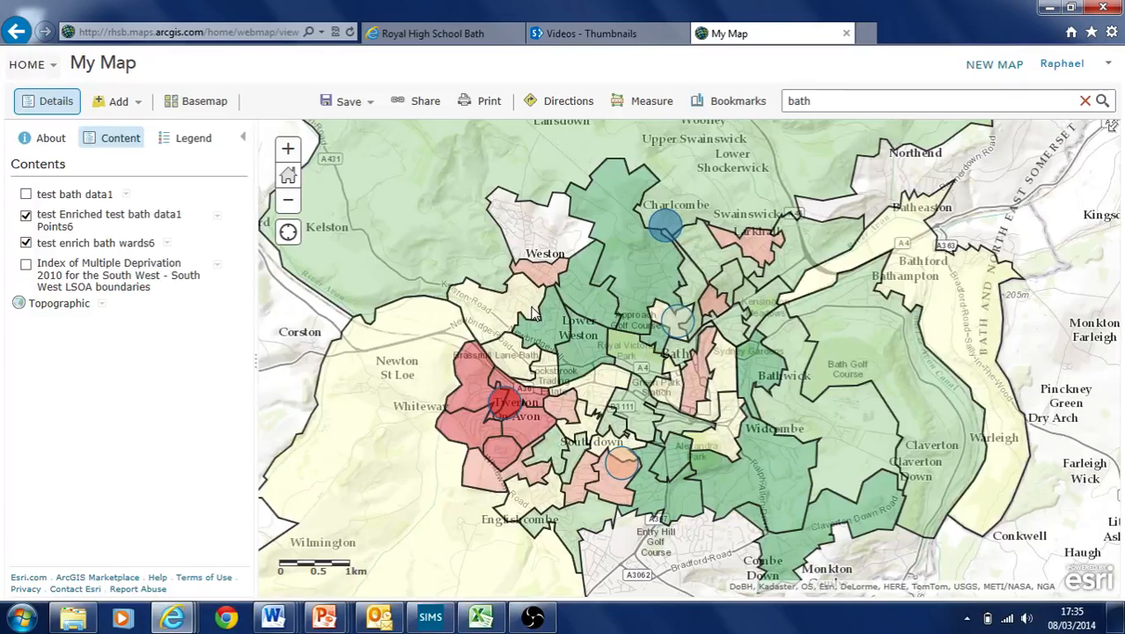